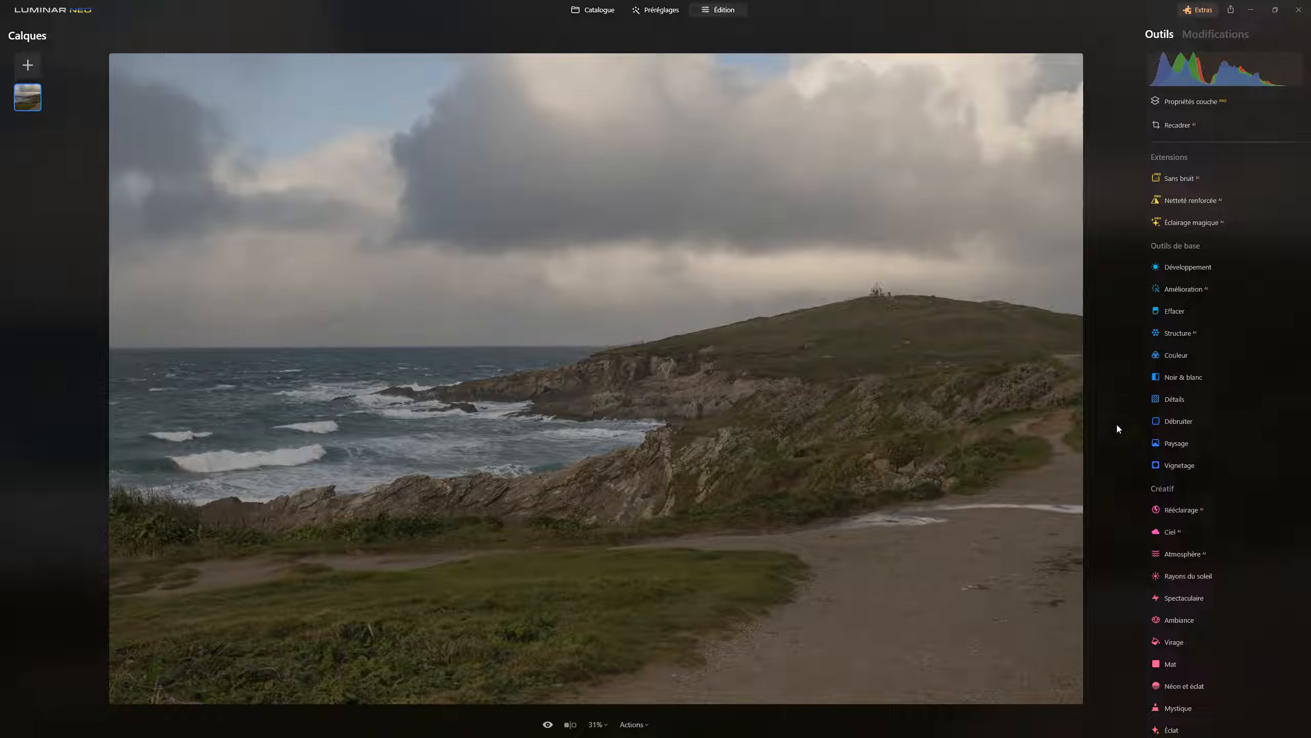
- In the Couleur tool's HSL settings, lower the Bleu saturation to -22
click(1173, 361)
scroll(1167, 488, down, 3)
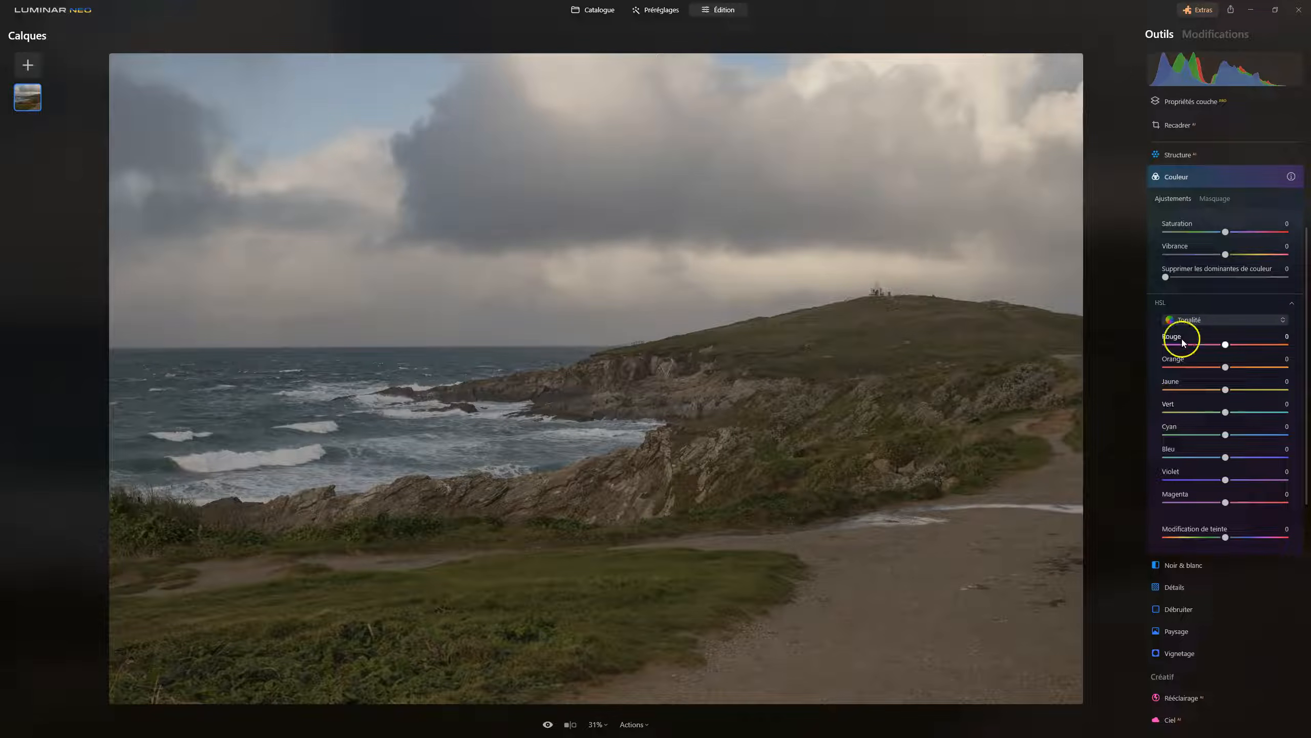
click(1185, 319)
click(1192, 352)
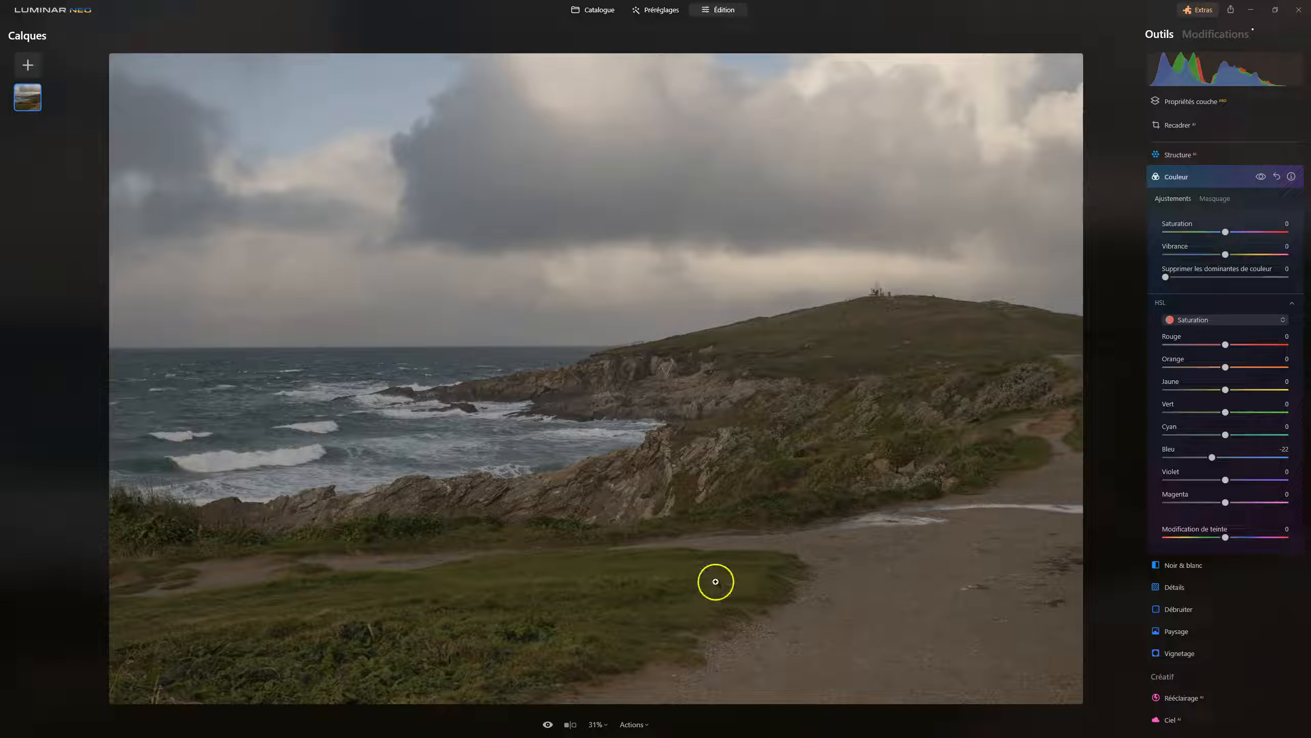
- Shift the Vert hue (Tonalité) to about -56 in the HSL settings and close the Couleur tool
click(1197, 320)
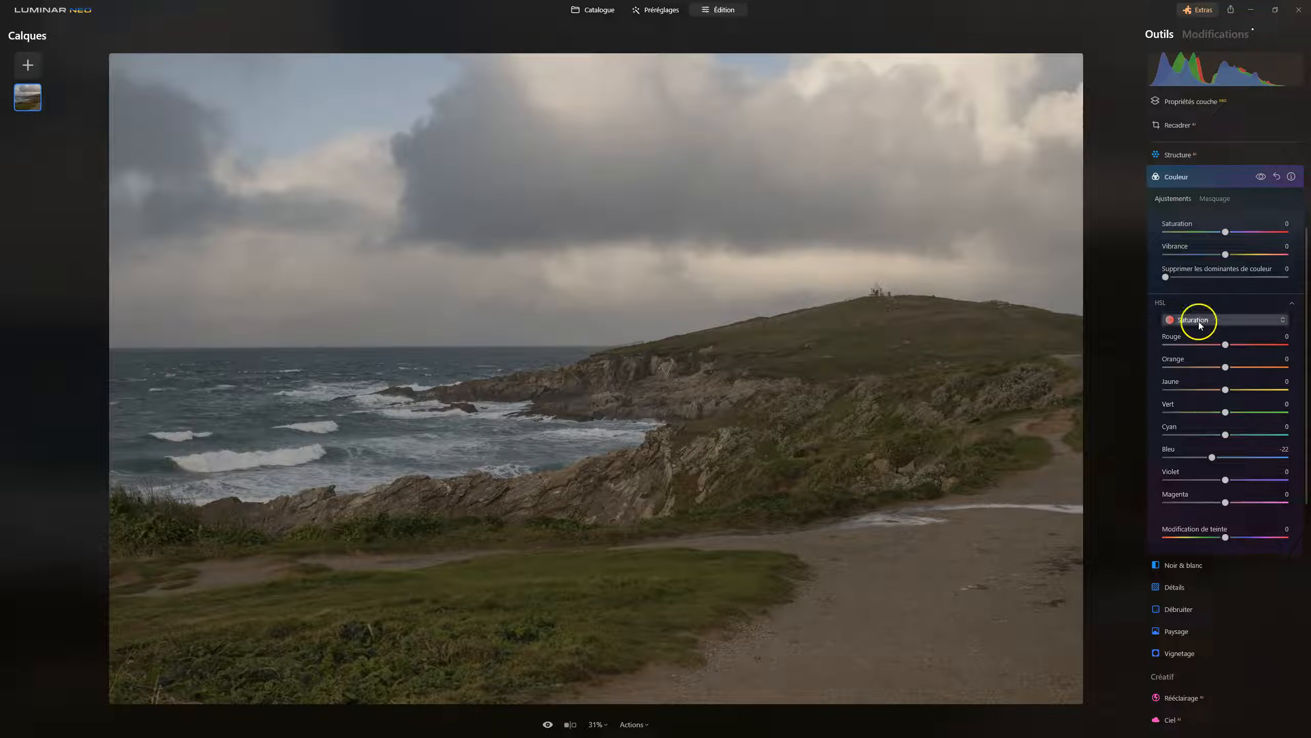
click(1199, 339)
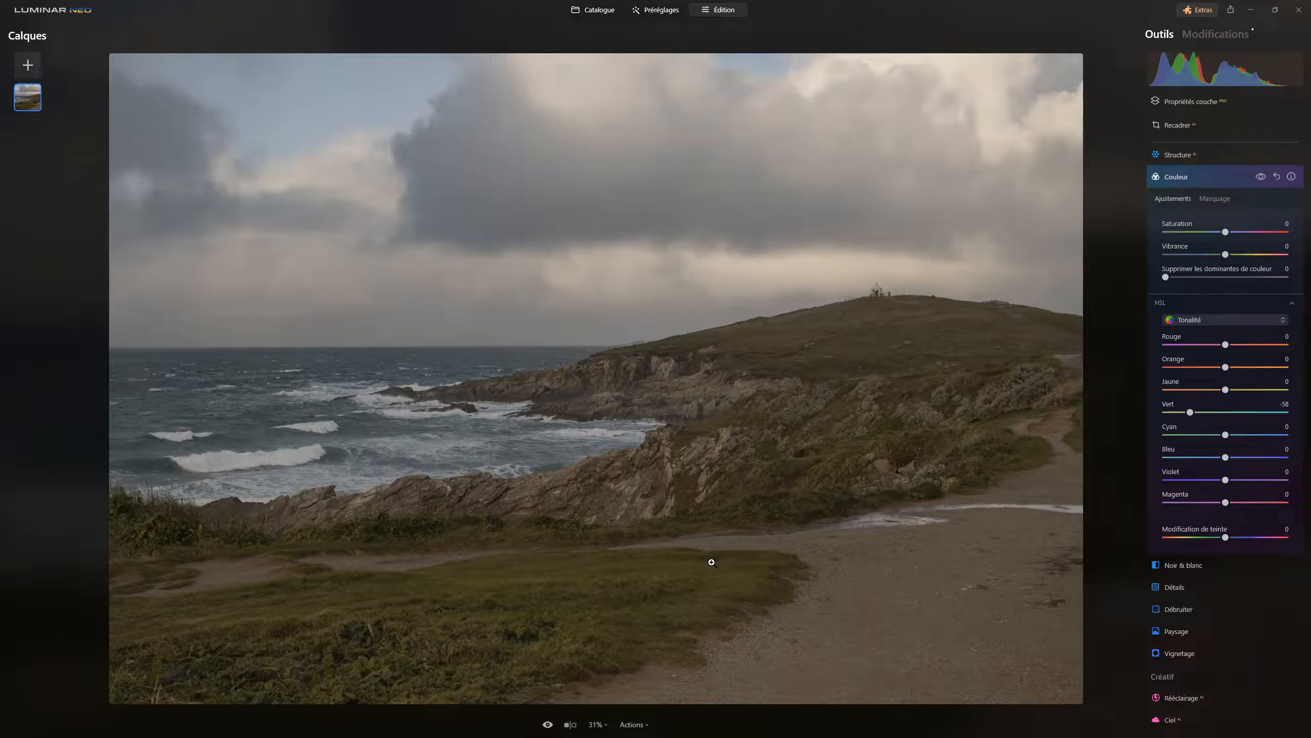
click(1175, 176)
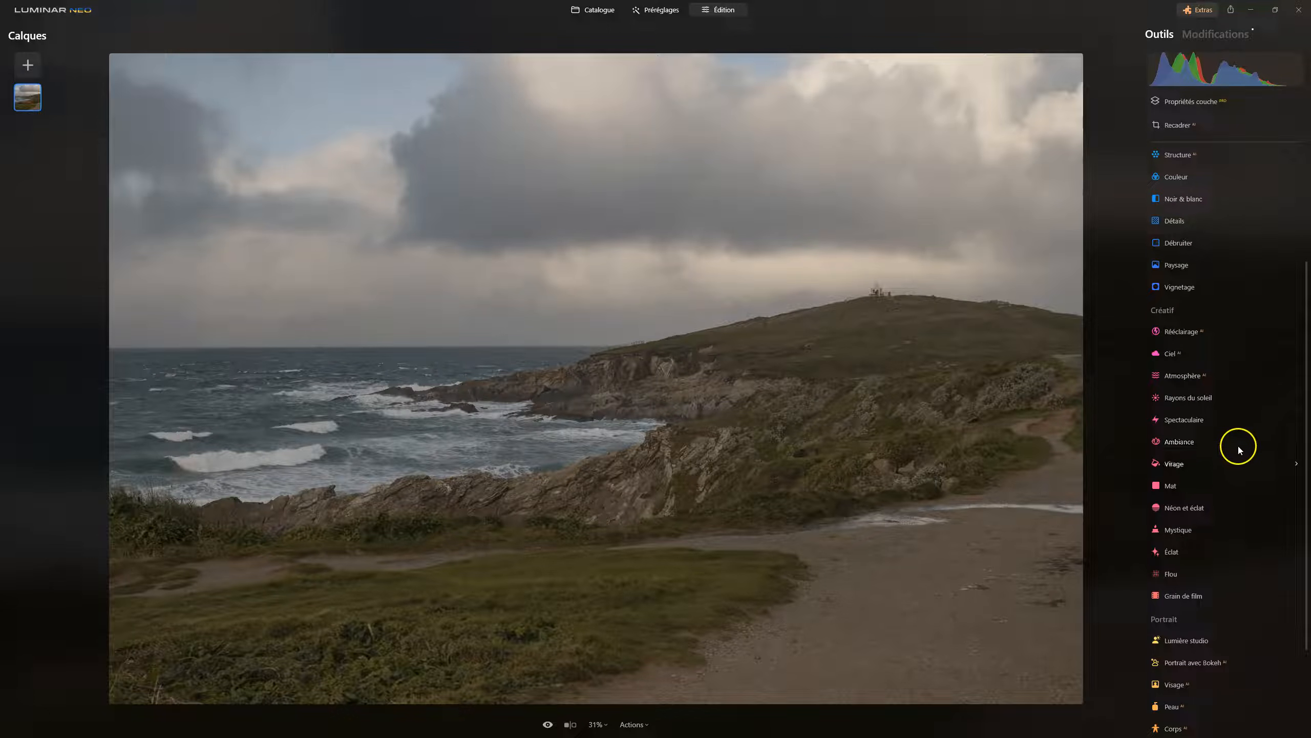
- Apply the Mystique effect with Quantité 36, Ombres 63 and Lissage 21, and compare the photo with and without it
click(1197, 530)
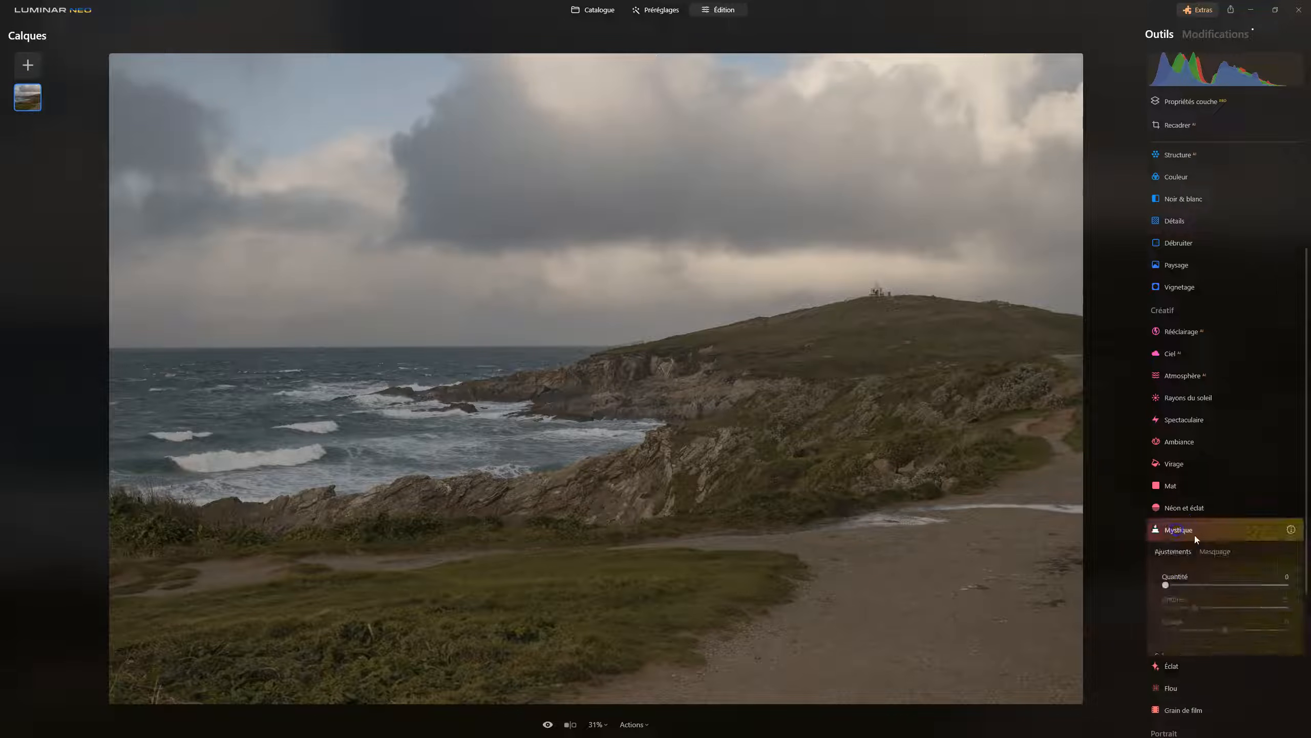
drag(1167, 584, 1208, 585)
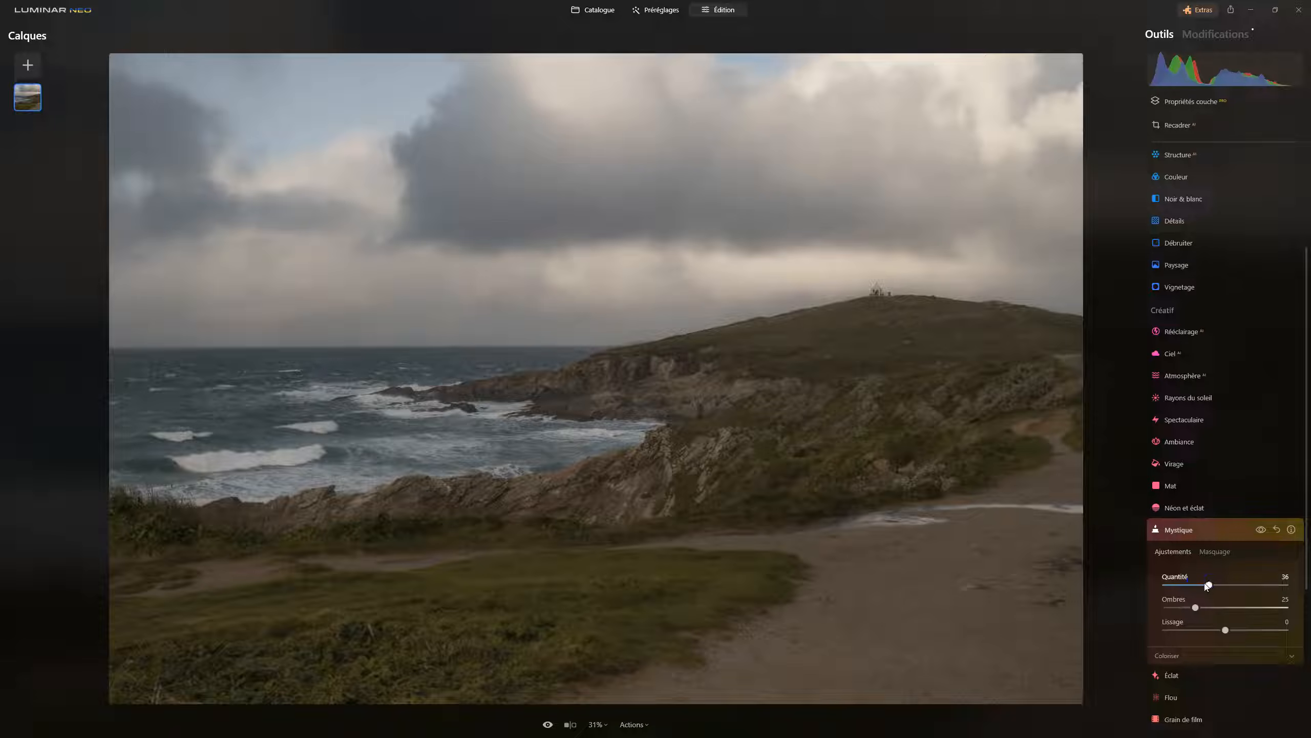
drag(1195, 607, 1268, 624)
click(1227, 630)
drag(1181, 623, 1236, 619)
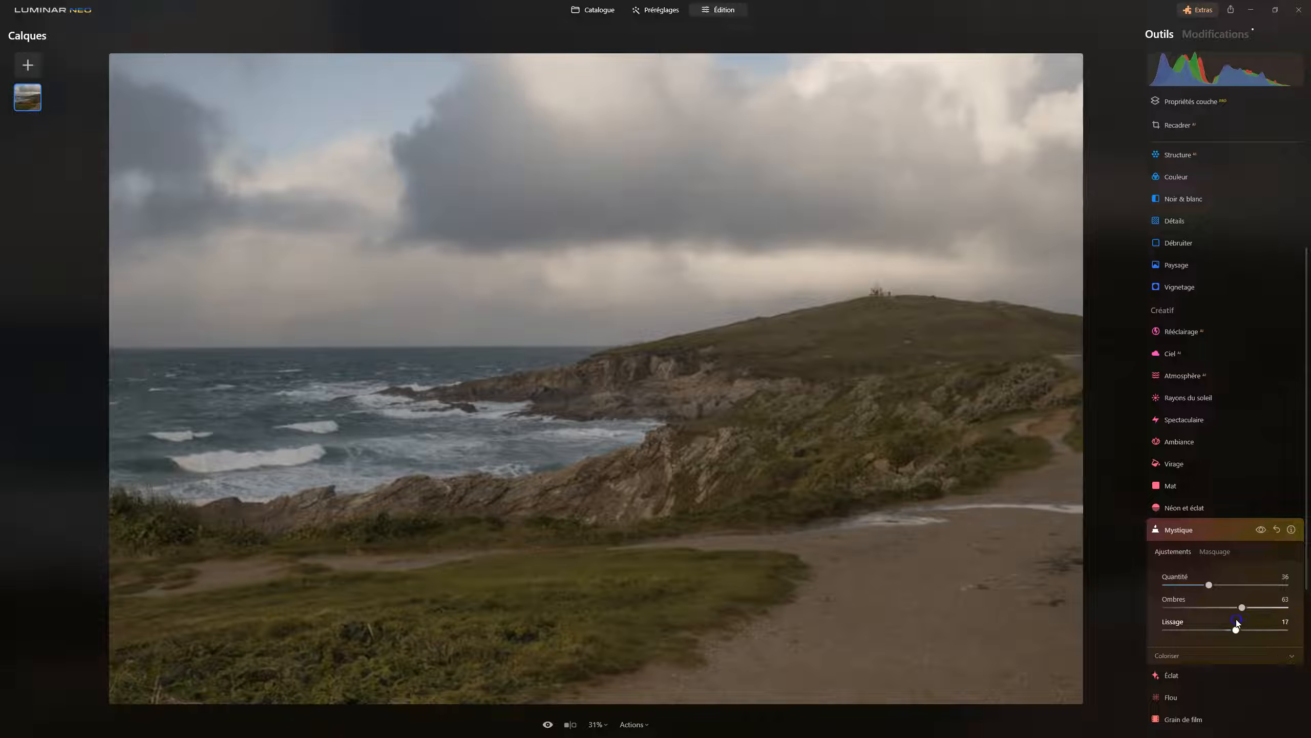
click(1259, 529)
click(1258, 529)
click(1259, 530)
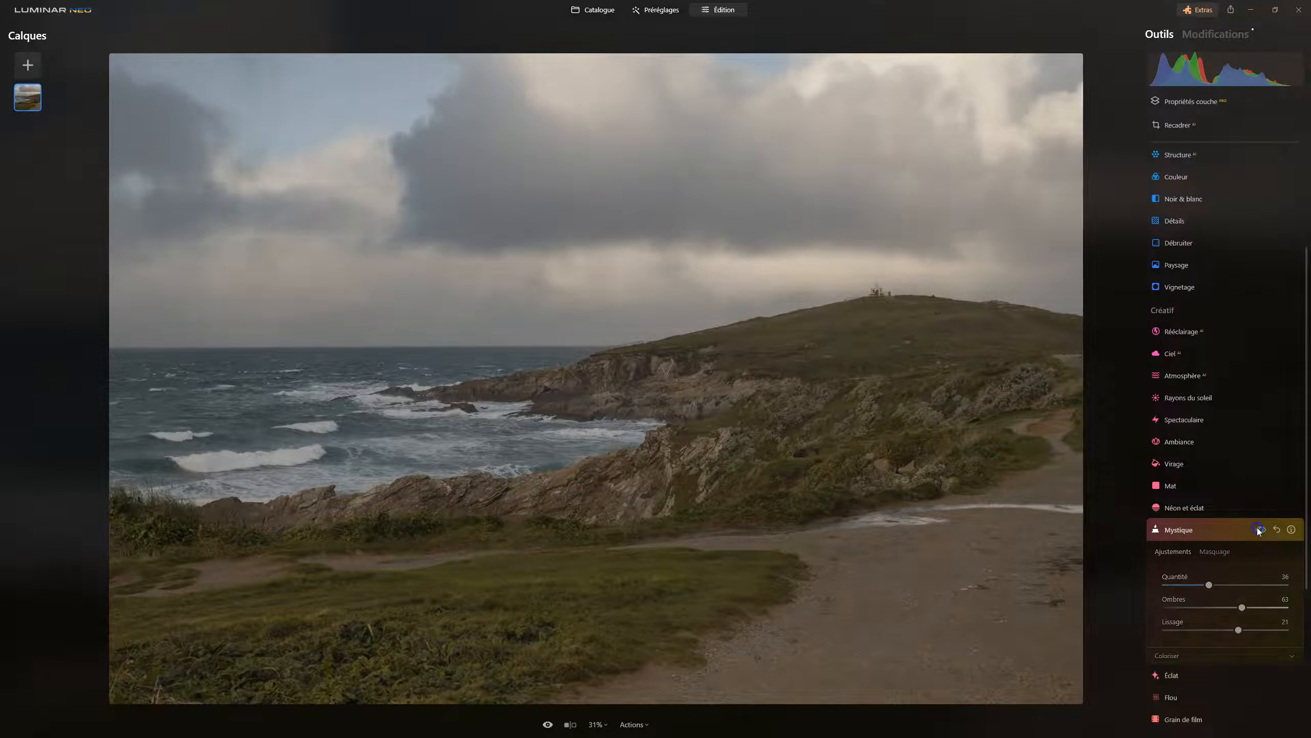
click(1259, 529)
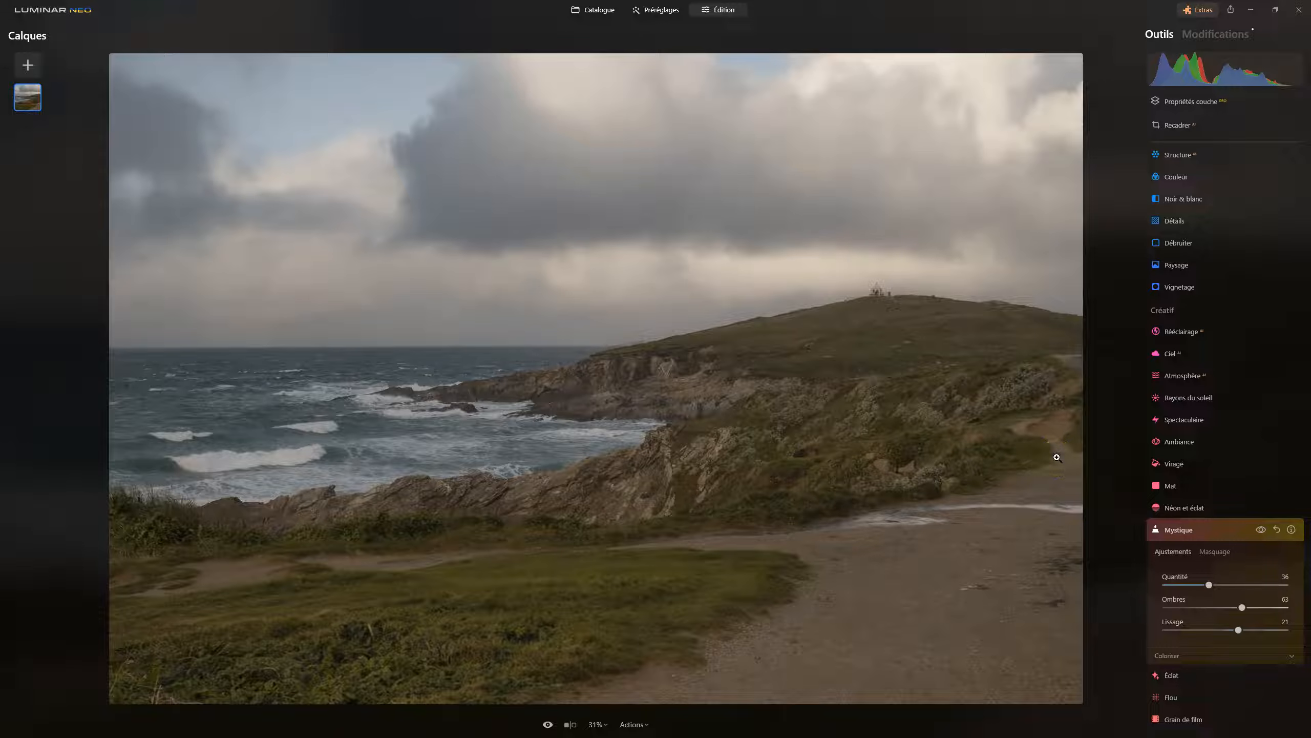
- Restrict the Mystique effect to the sky with the automatic Ciel mask and return to its adjustments
click(1215, 551)
scroll(1214, 553, down, 5)
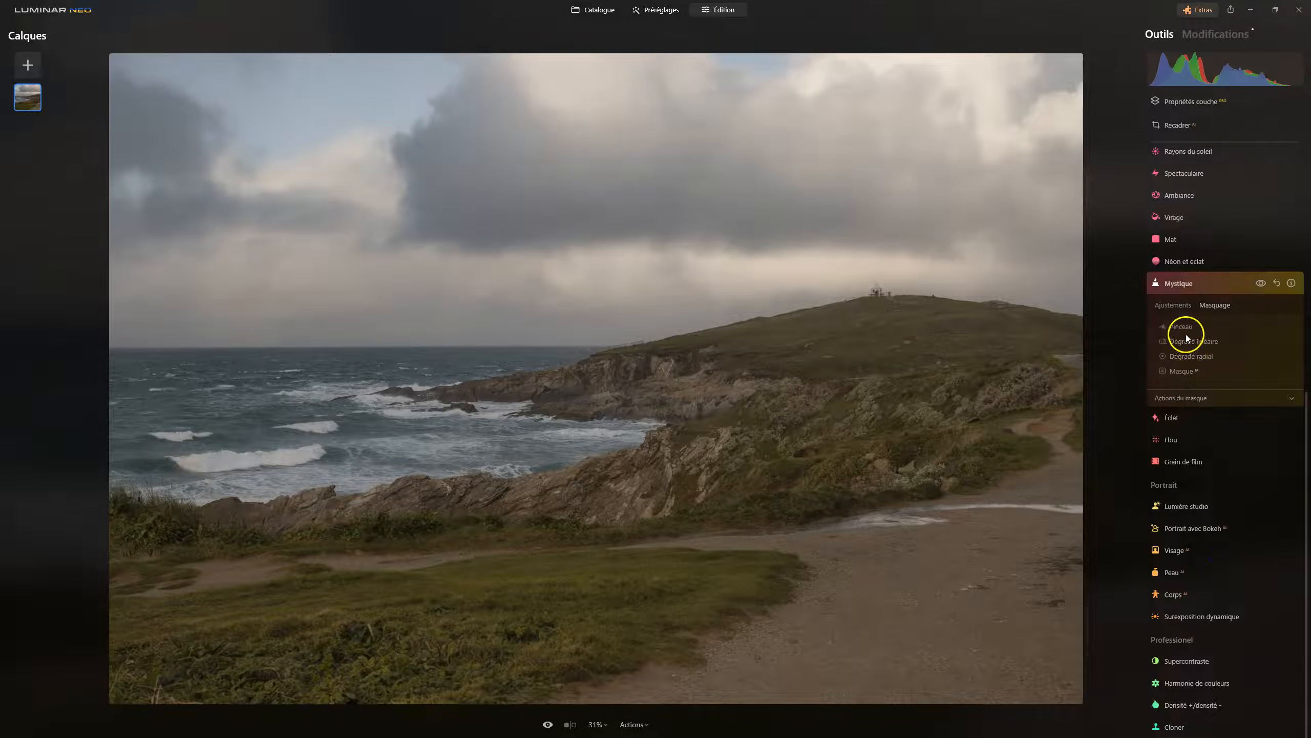
click(1184, 371)
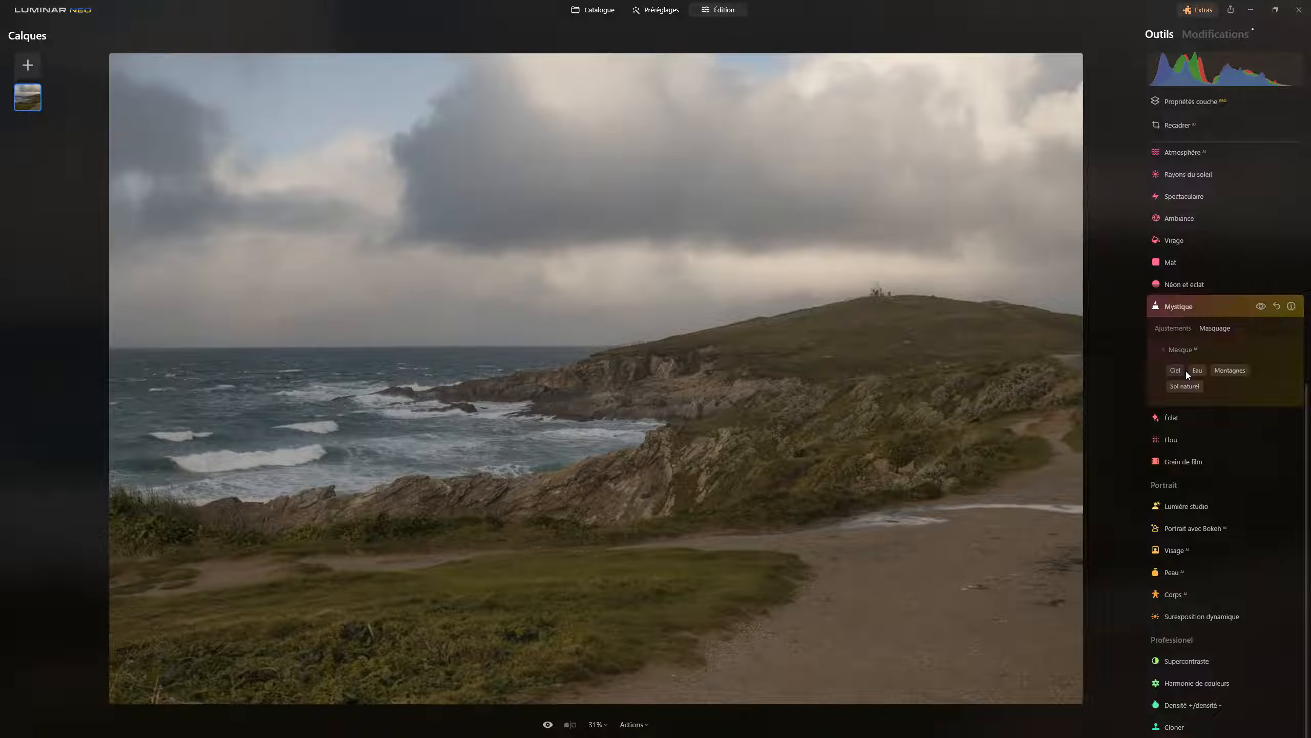
click(1176, 371)
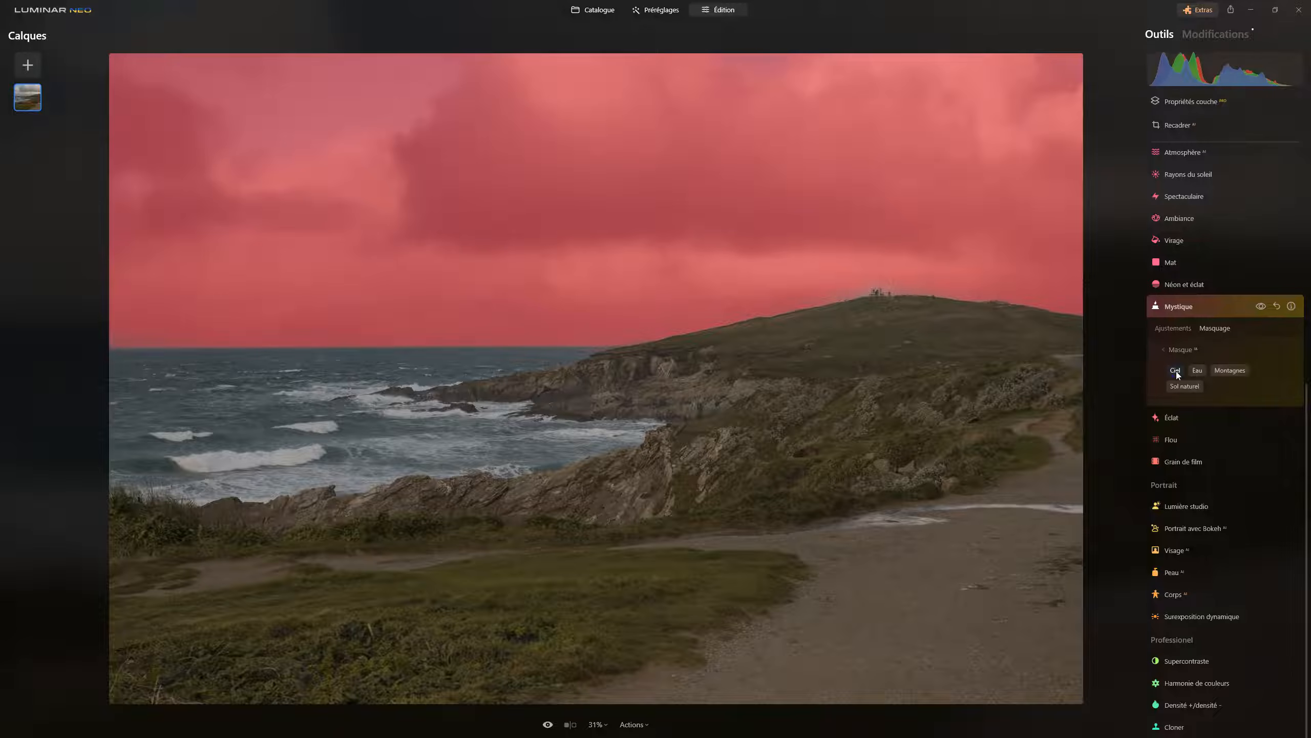
click(1171, 328)
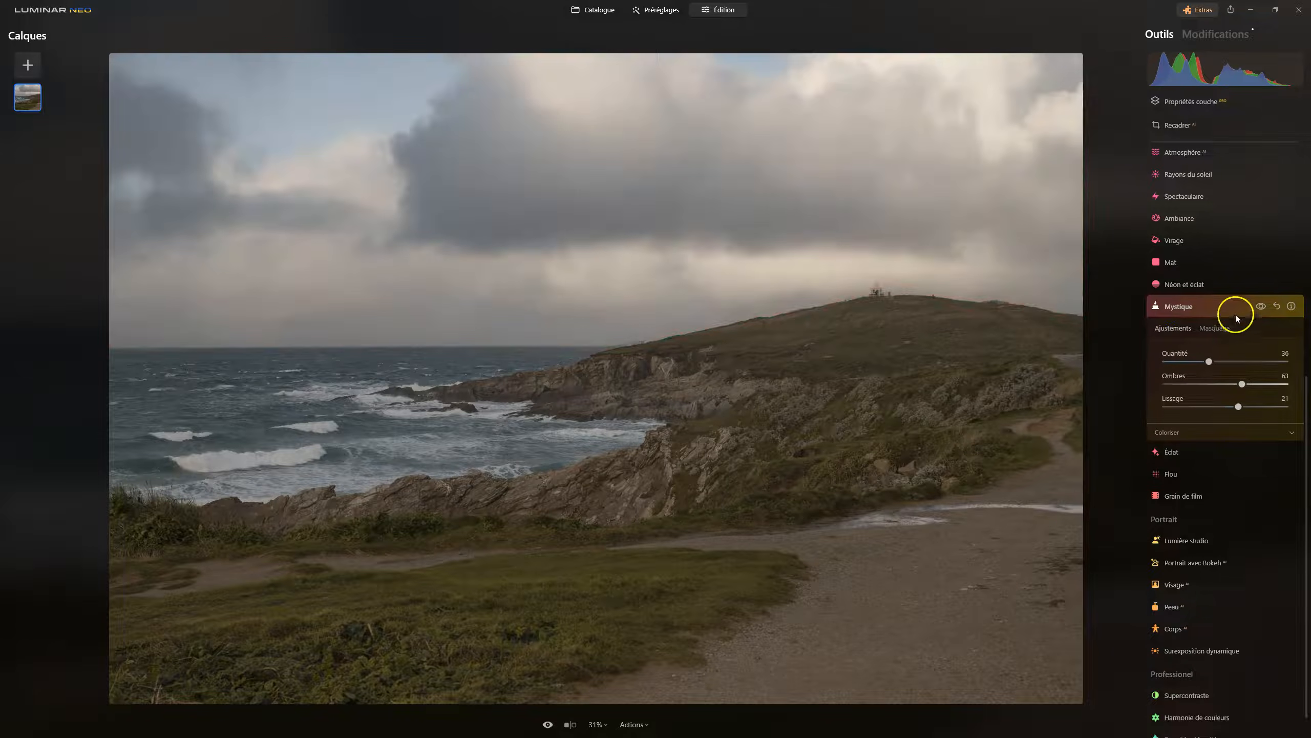
- Compare the photo with and without the Mystique effect masked to the sky
click(1259, 306)
click(1259, 306)
click(1259, 305)
click(1260, 306)
click(1260, 305)
click(1259, 306)
click(1259, 306)
click(1259, 306)
- Add the detected water (Eau) to the Mystique mask and display the mask overlay on the photo
click(1214, 328)
click(1197, 370)
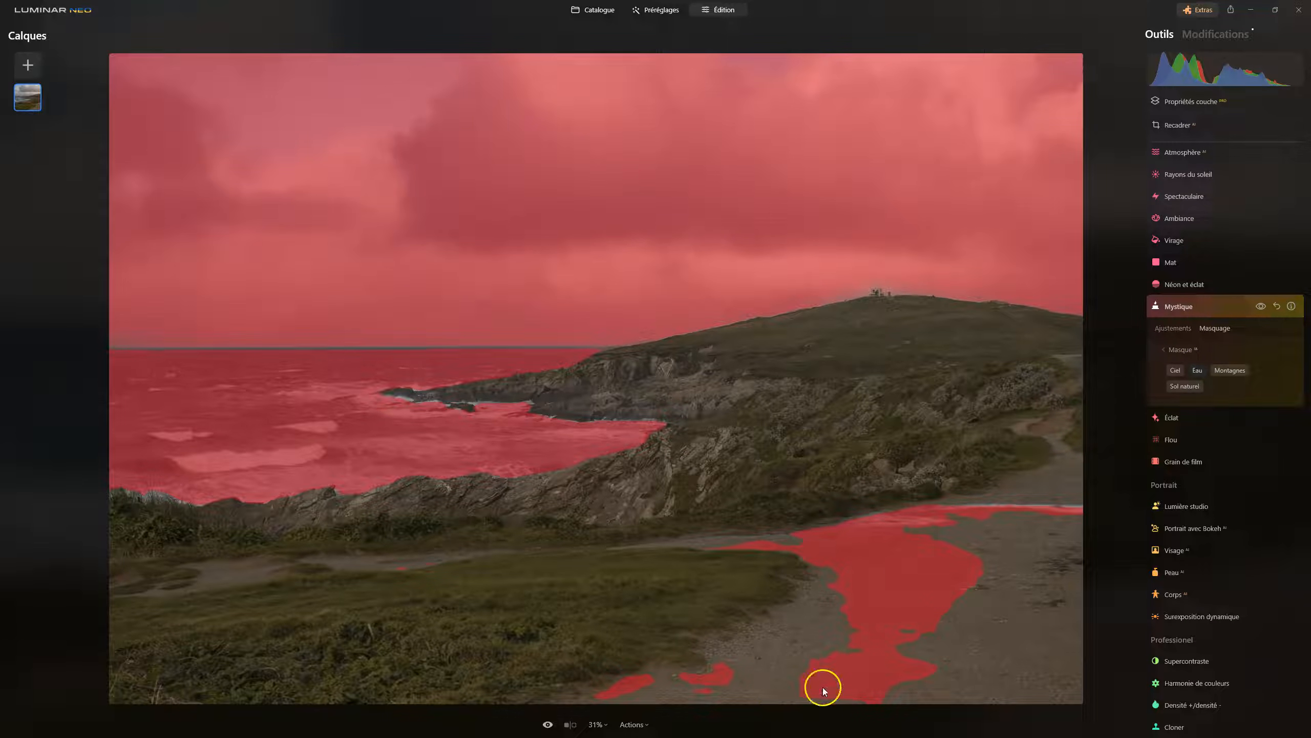
click(1182, 350)
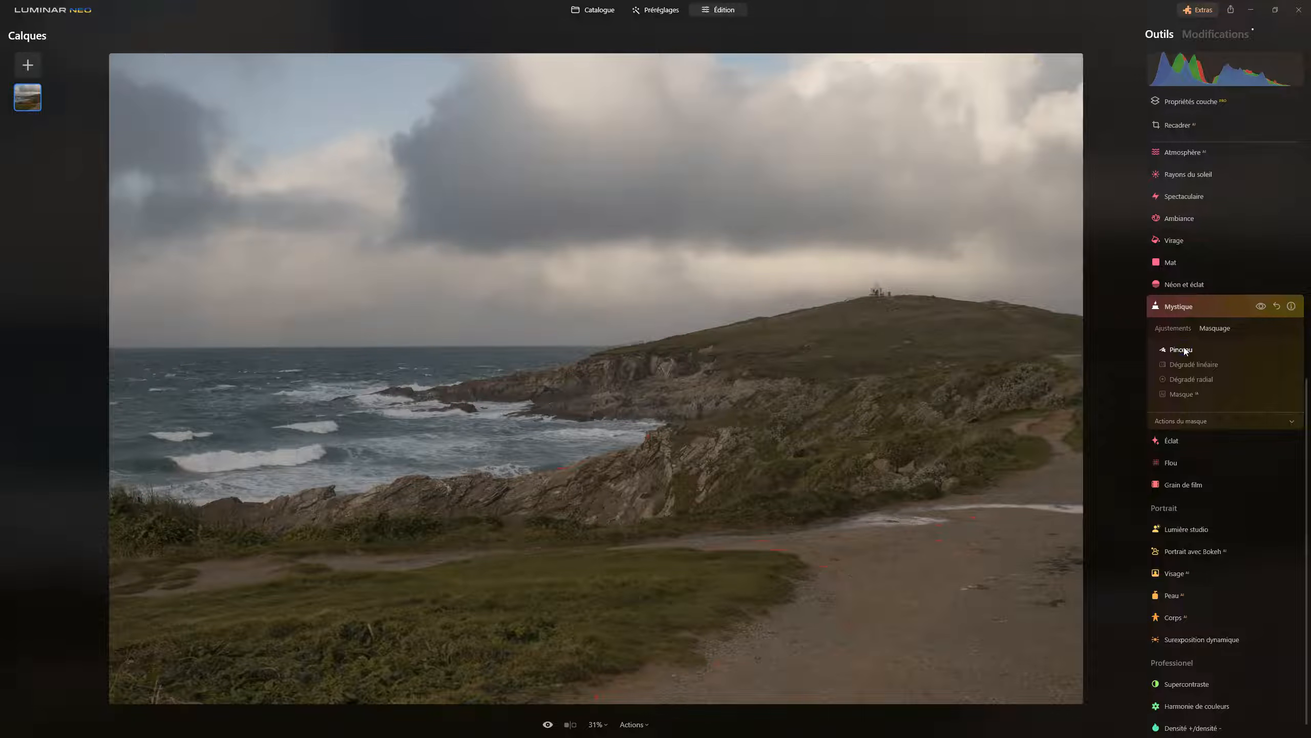
click(1185, 348)
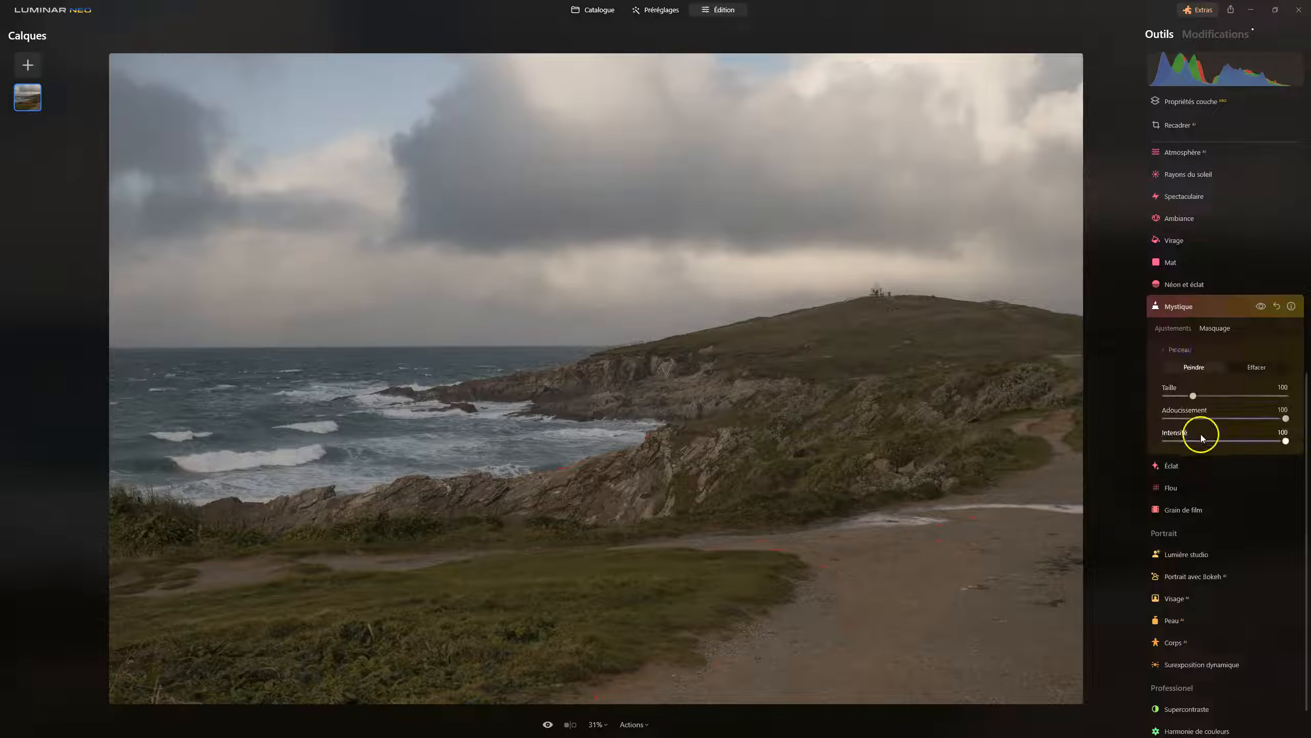
click(1188, 349)
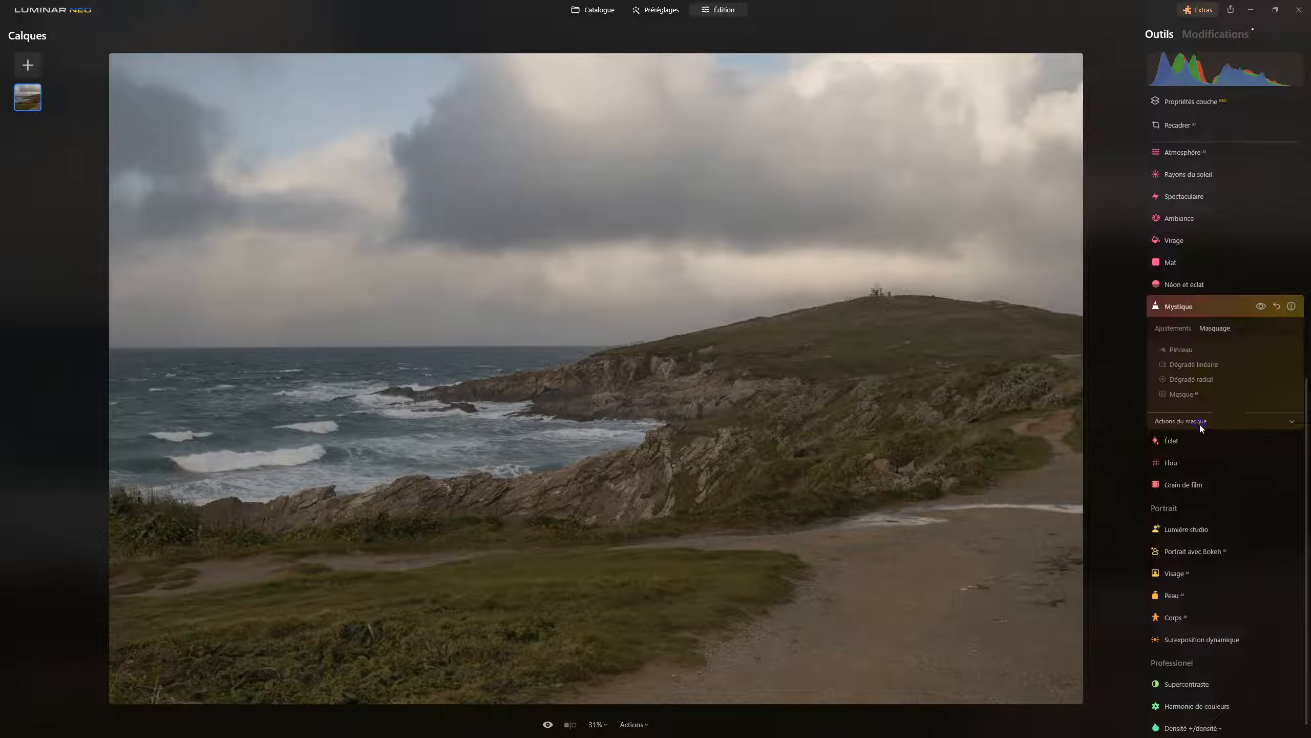
click(1262, 449)
- Erase the wrongly masked patches on the foreground path from the Mystique mask with the brush (Pinceau)
click(1185, 351)
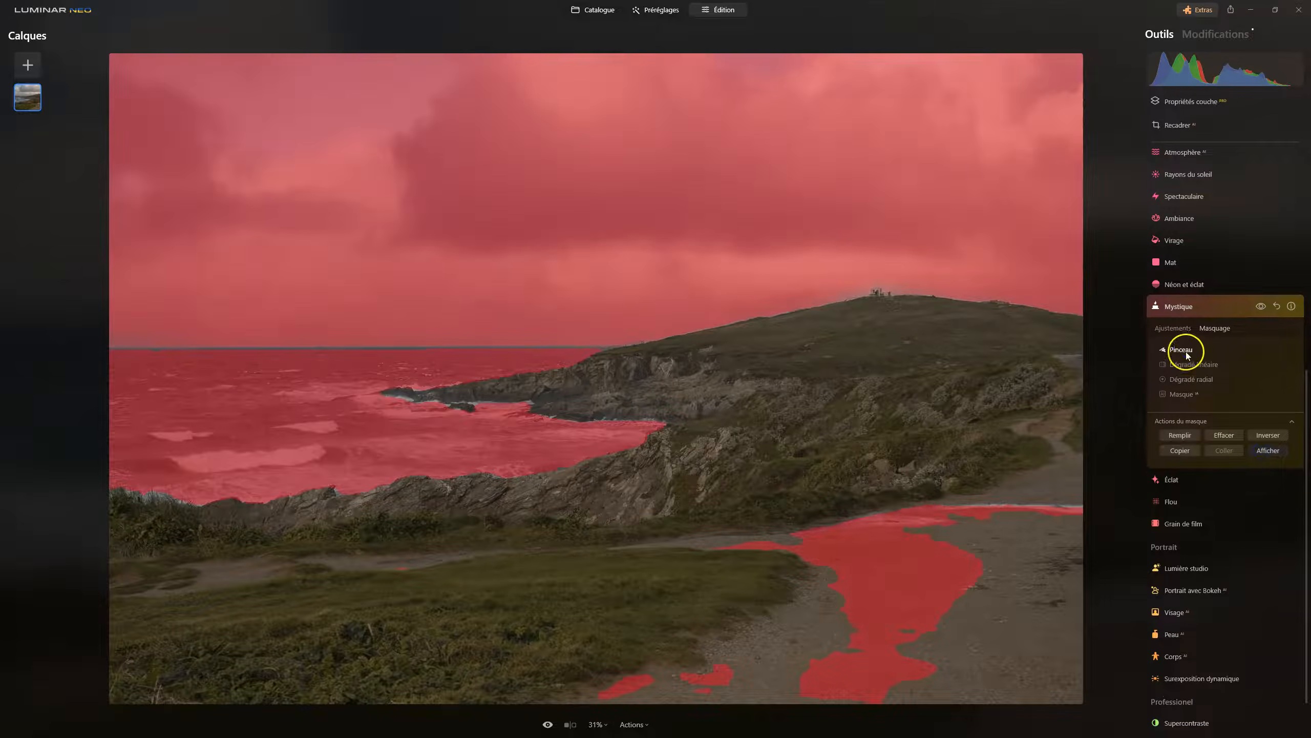
click(1257, 366)
drag(814, 679, 853, 598)
mouse_move(871, 550)
mouse_down()
mouse_move(683, 553)
mouse_move(878, 534)
mouse_move(697, 595)
mouse_up()
drag(751, 650, 564, 667)
mouse_move(914, 631)
mouse_down()
mouse_move(772, 691)
mouse_move(929, 563)
mouse_move(950, 565)
mouse_move(867, 735)
mouse_move(1003, 527)
mouse_move(891, 735)
mouse_move(781, 590)
mouse_move(1049, 568)
mouse_move(900, 537)
mouse_move(962, 520)
mouse_move(1123, 523)
mouse_up()
drag(897, 538, 890, 541)
mouse_move(872, 687)
mouse_down()
mouse_move(782, 700)
mouse_move(586, 674)
mouse_up()
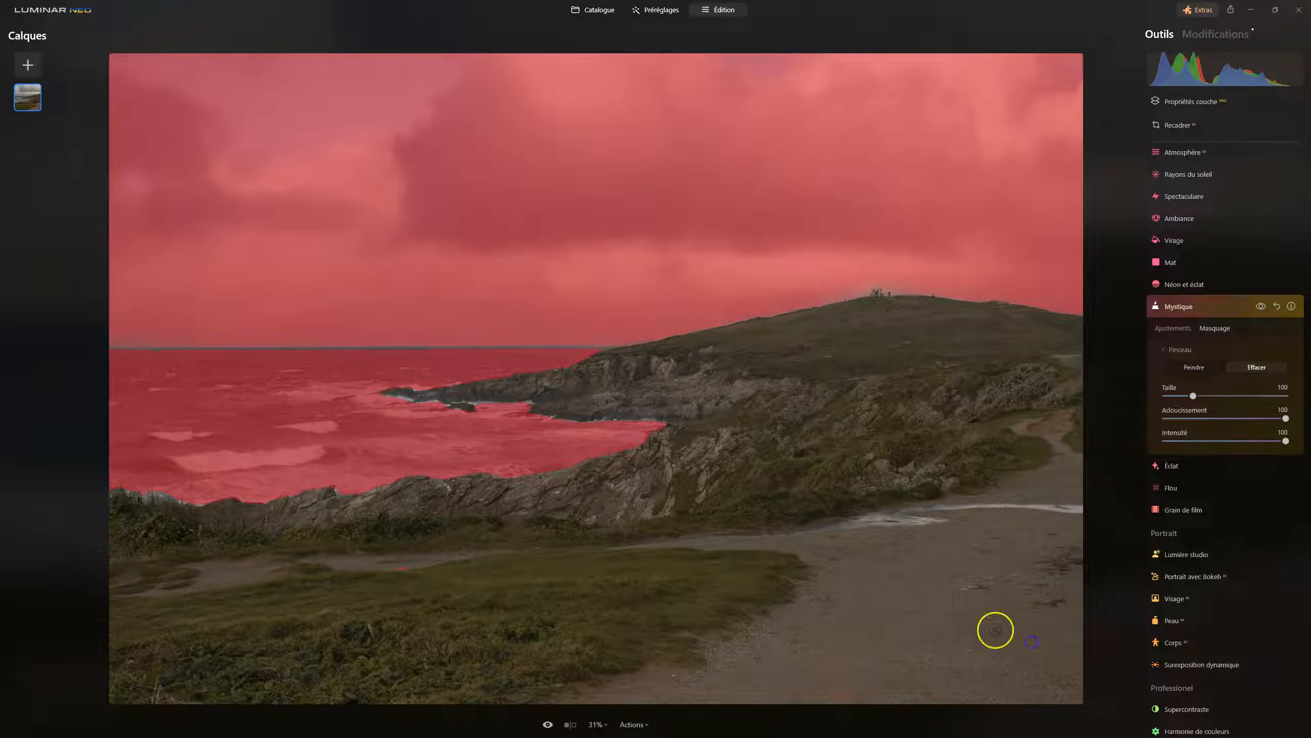
- Paint the missing horizon line into the Mystique mask, compare before and after, and close the Mystique tool
click(1198, 367)
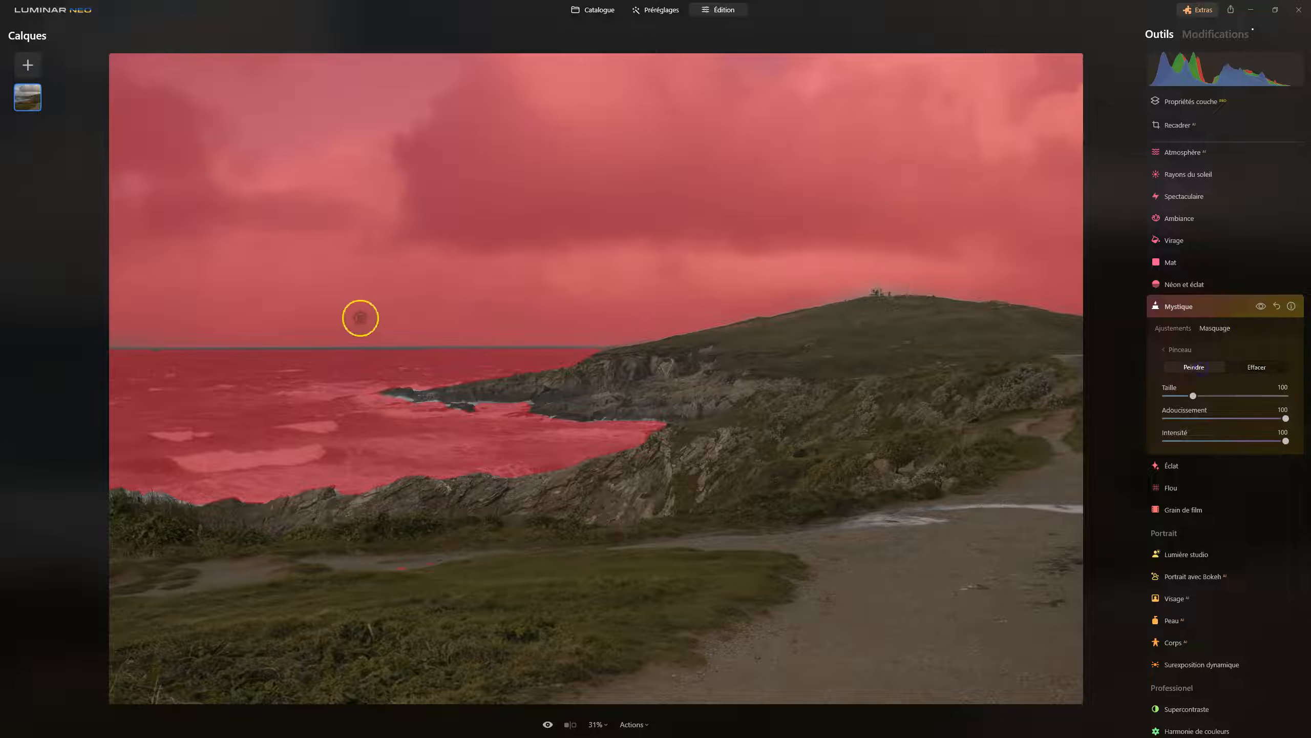
mouse_move(100, 340)
mouse_down()
mouse_move(322, 353)
mouse_move(225, 344)
mouse_move(574, 329)
mouse_up()
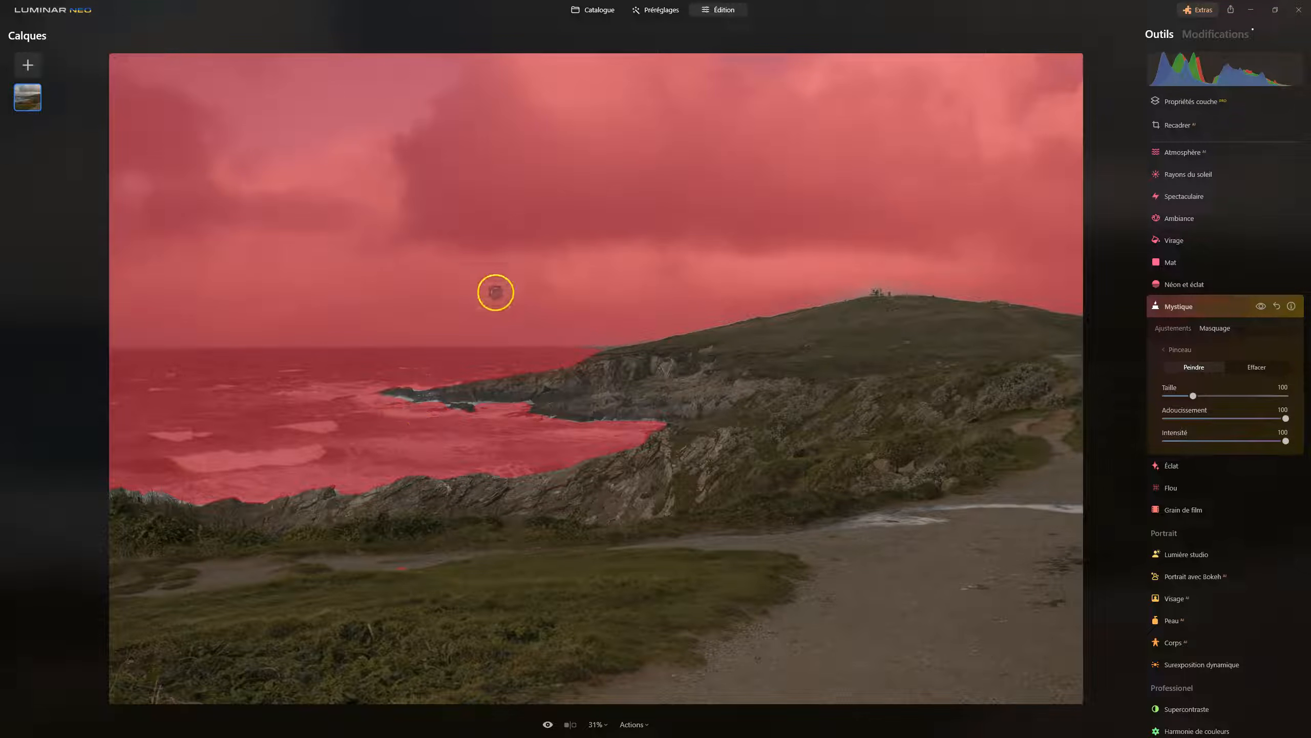
click(1181, 327)
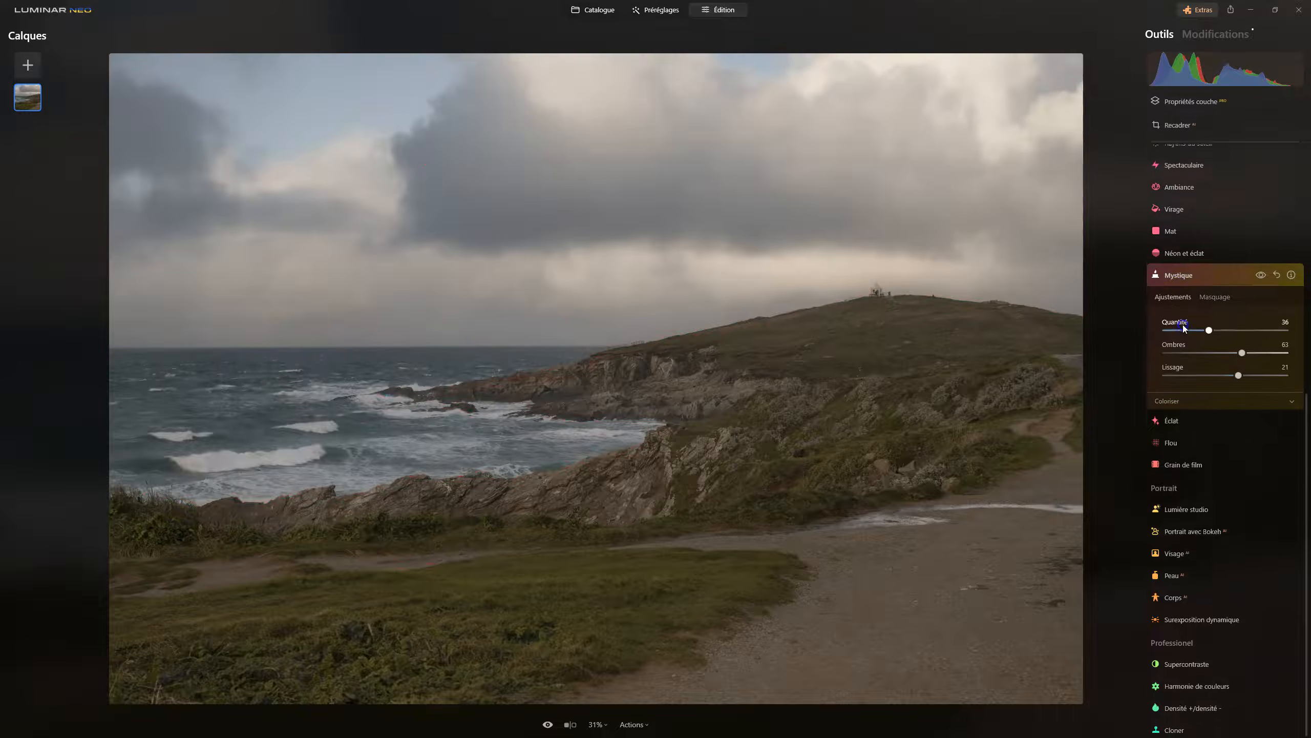
click(1260, 272)
click(1260, 271)
click(1260, 271)
click(1260, 271)
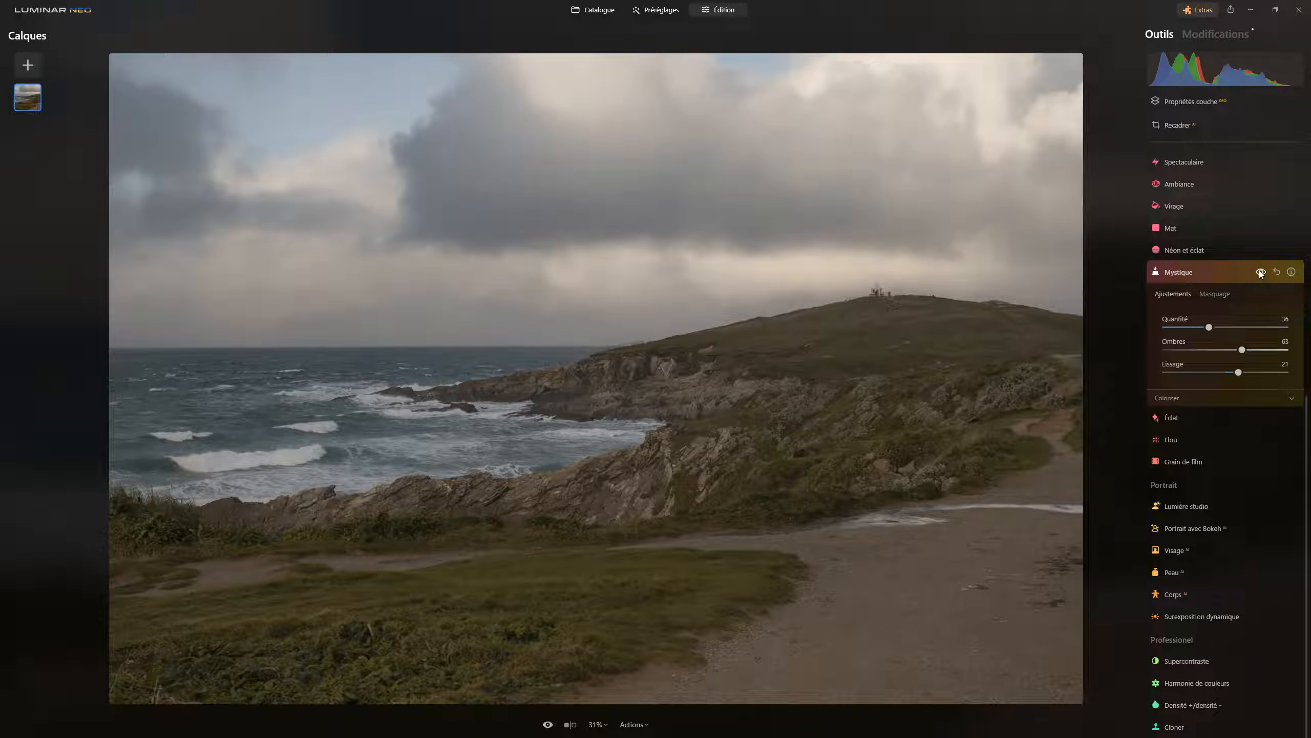
click(1170, 269)
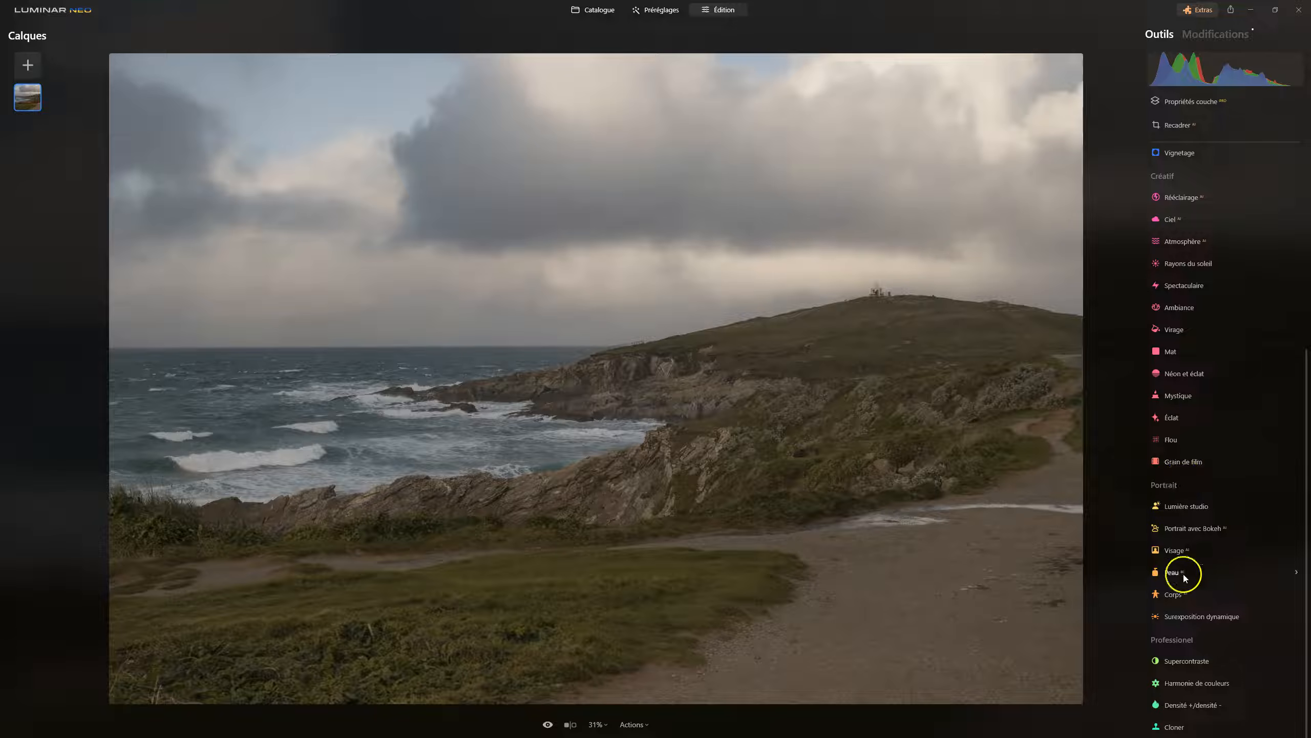
- In Harmonie de couleurs, set the color balance of the Ombres to Jaune-Bleu 14 and compare before and after
click(1196, 682)
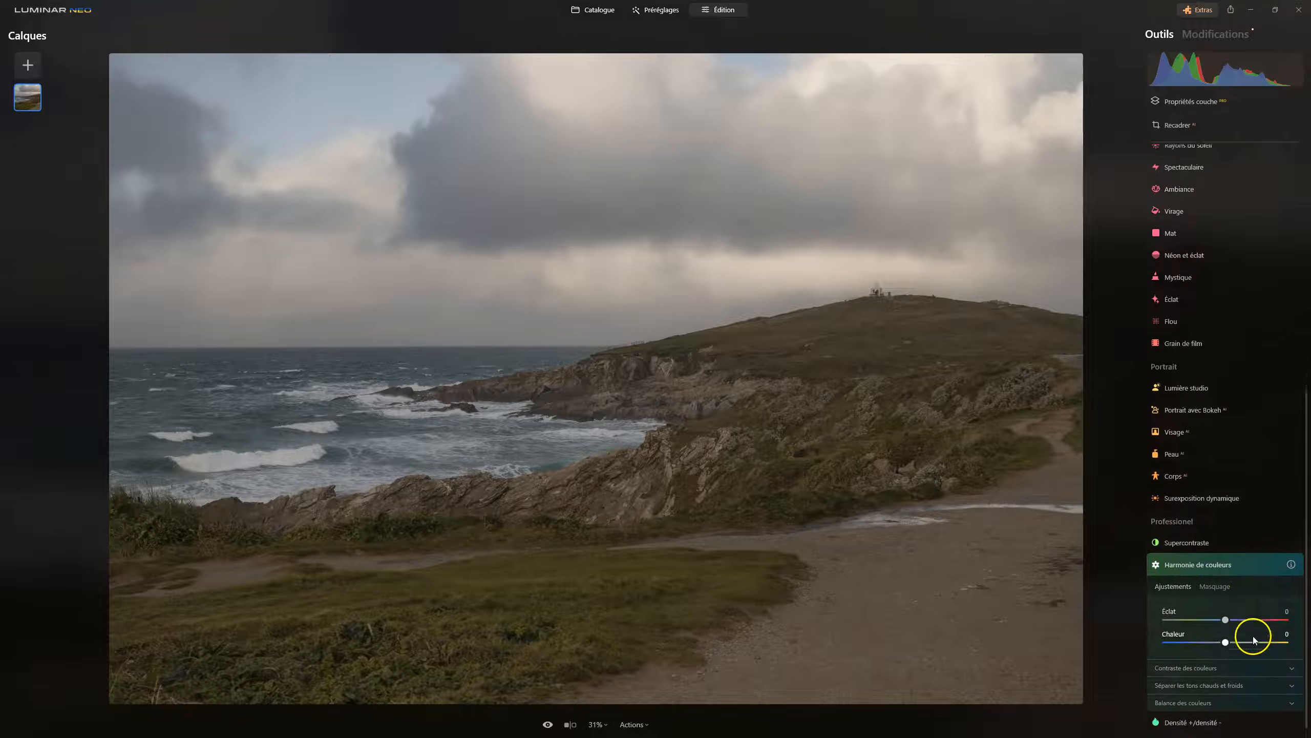
click(1196, 689)
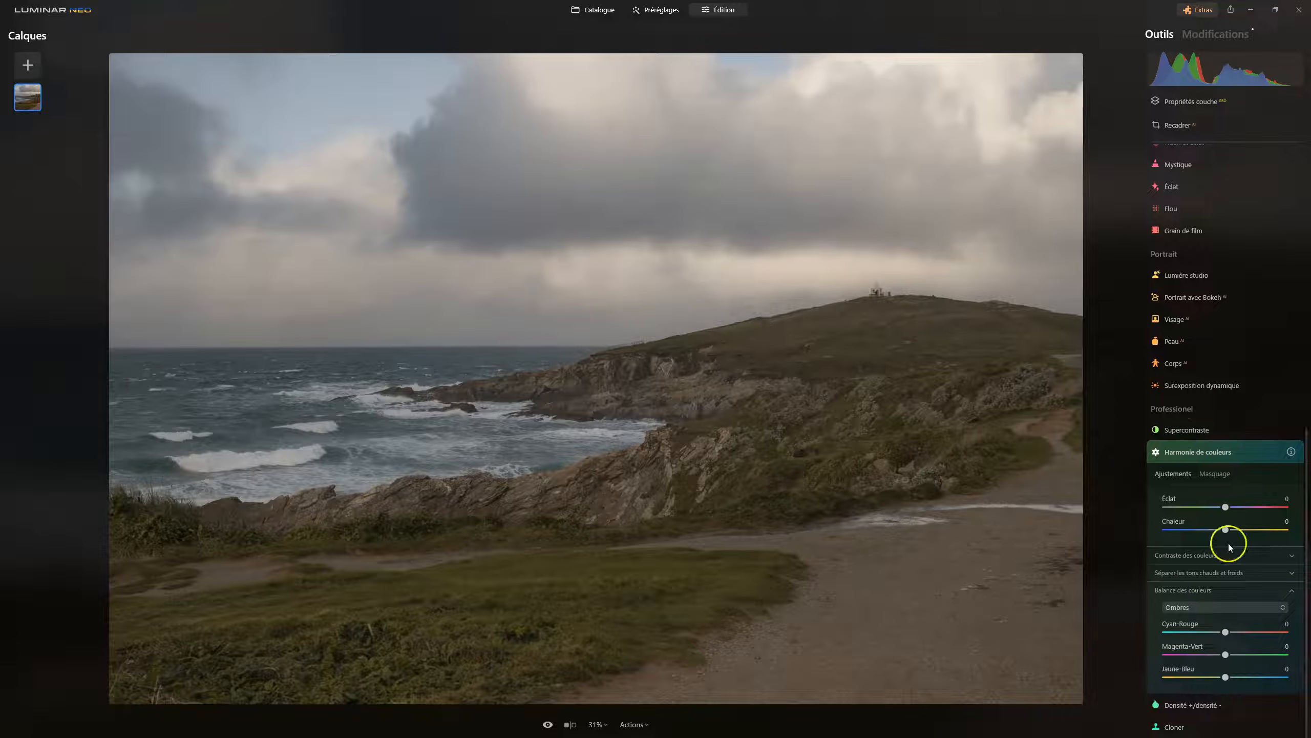
click(1207, 608)
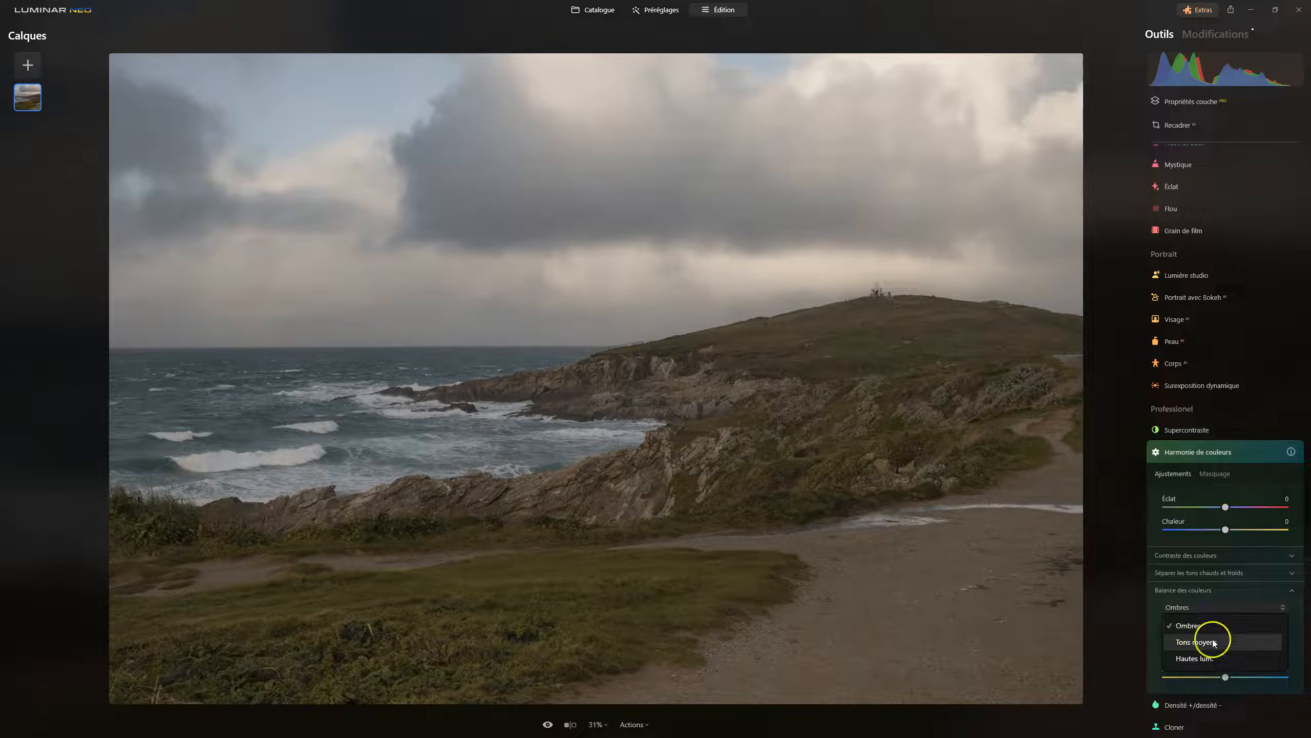
click(1197, 625)
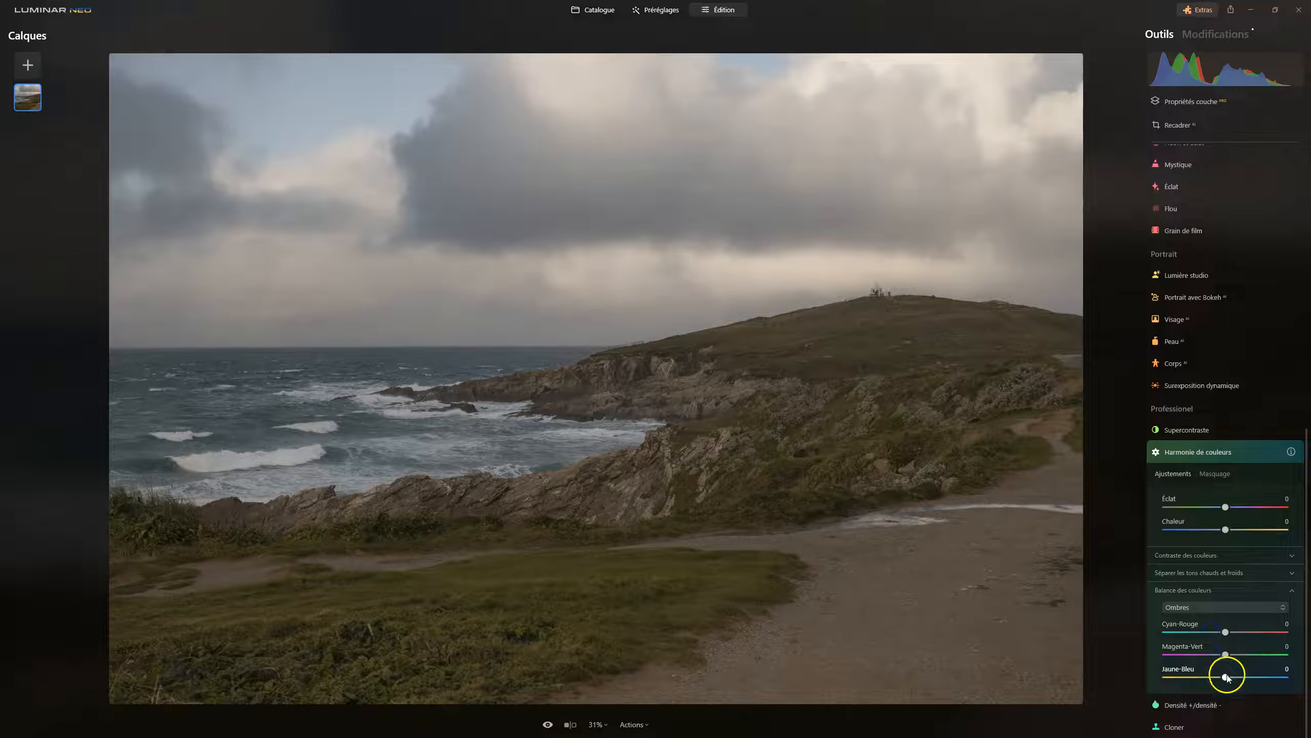
drag(1228, 677, 1236, 681)
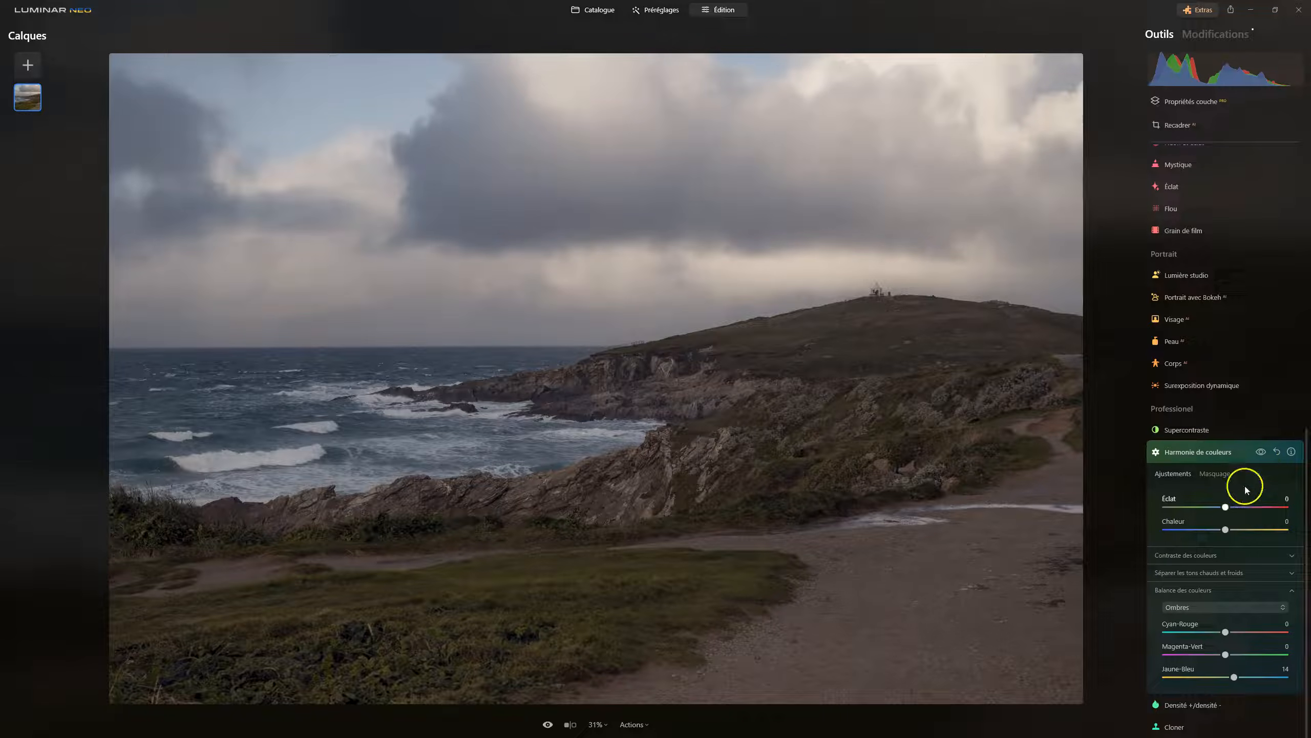
click(1260, 451)
click(1260, 451)
- Try a Magenta-Vert balance of -5 in the Ombres, reset it, and fine-tune the Jaune-Bleu balance
click(1225, 654)
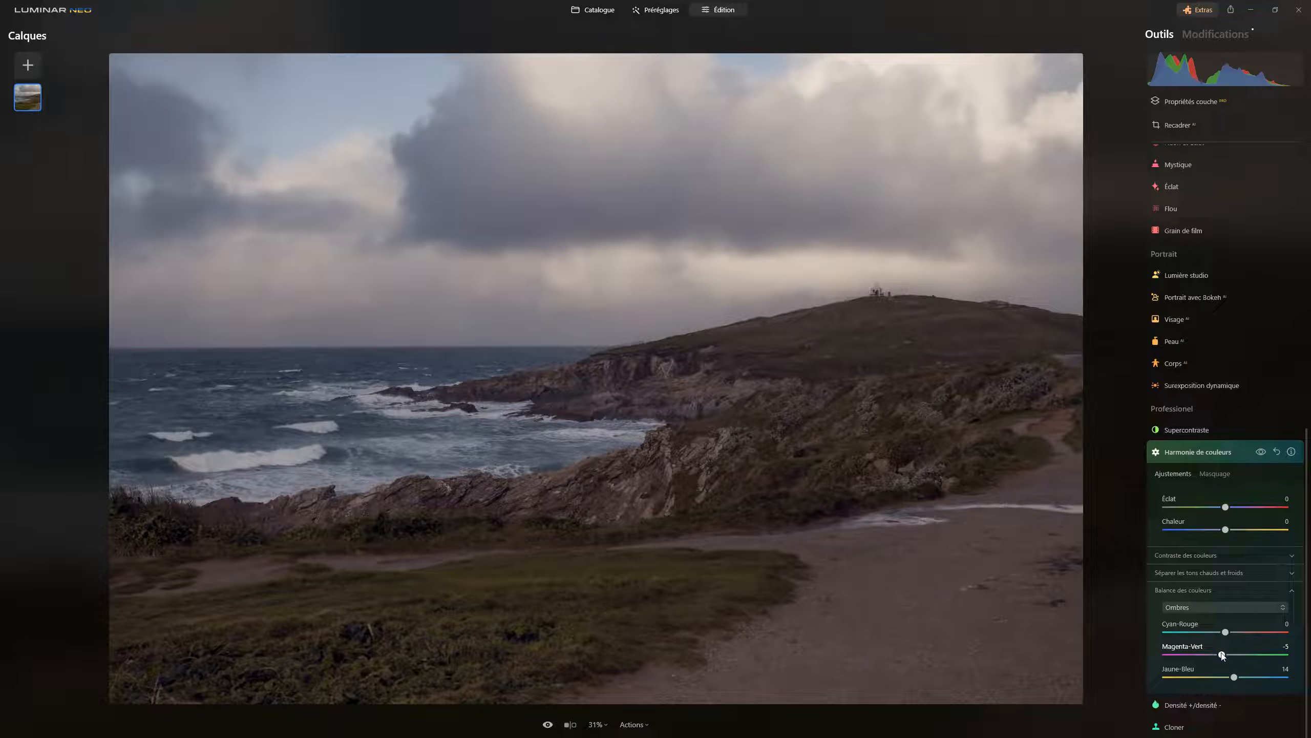
drag(1222, 655, 1221, 656)
double_click(1221, 655)
click(1233, 677)
drag(1236, 681, 1235, 680)
- Set the color balance of the highlights (Hautes lum.) to Cyan-Rouge -23 and Magenta-Vert -12
click(1213, 607)
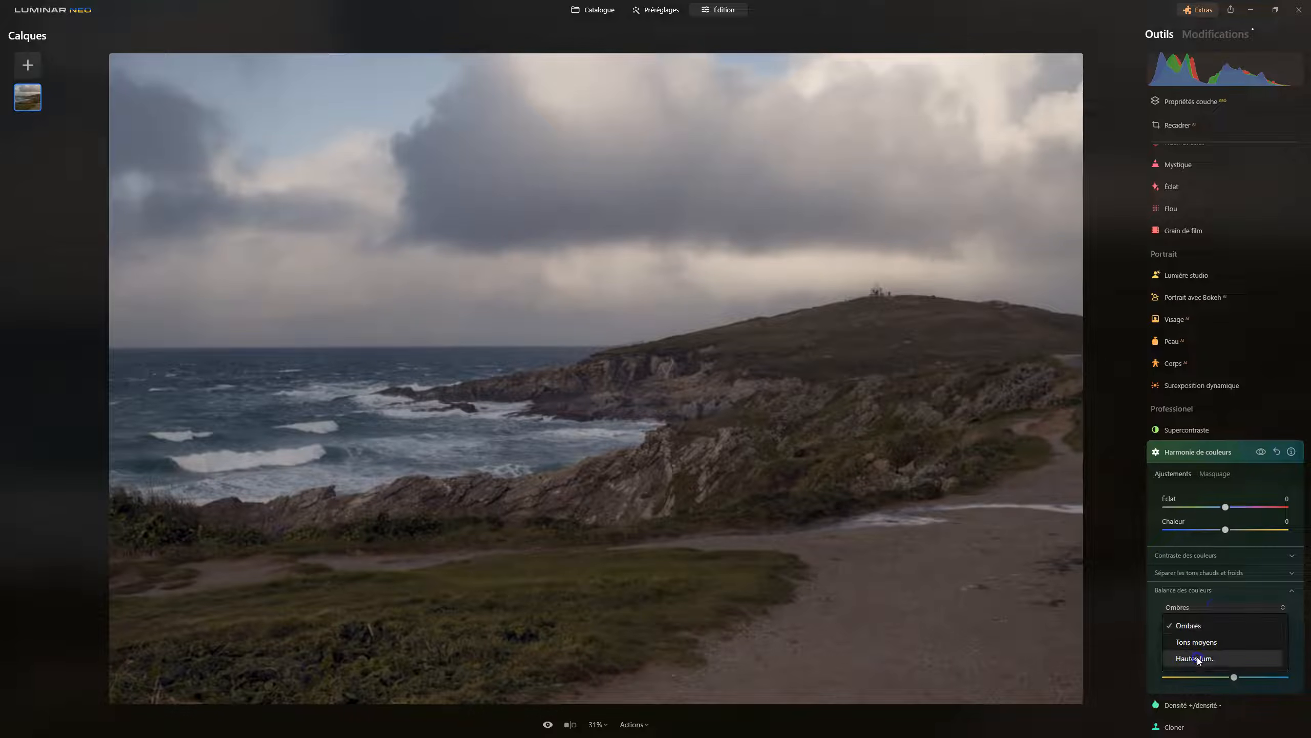
click(1194, 658)
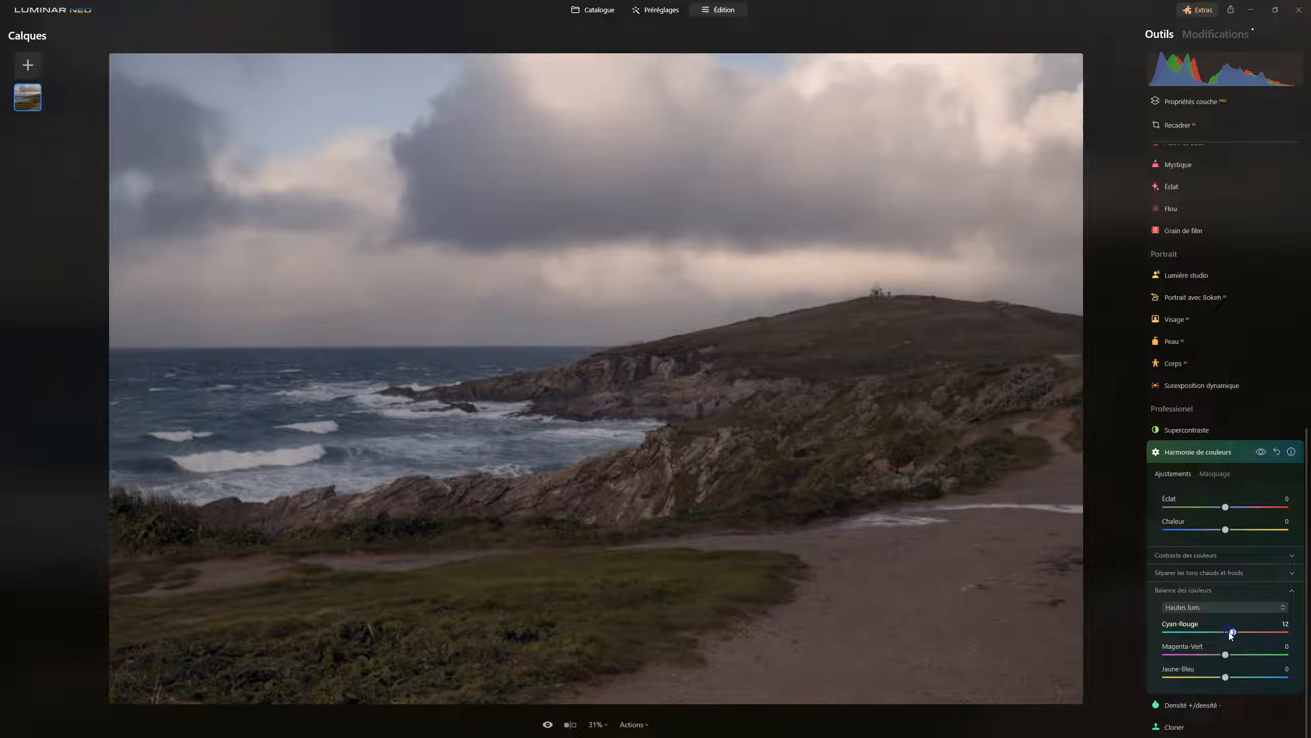
drag(1223, 633, 1211, 631)
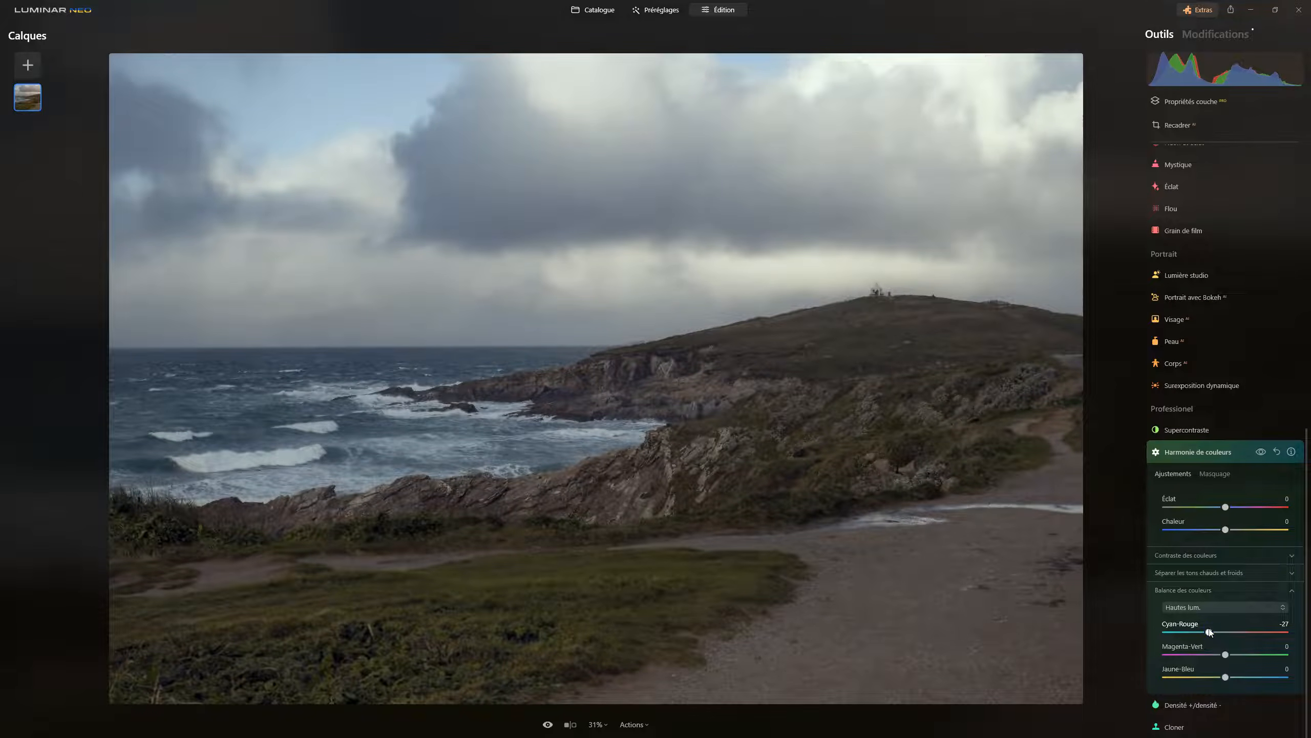
drag(1225, 654, 1217, 653)
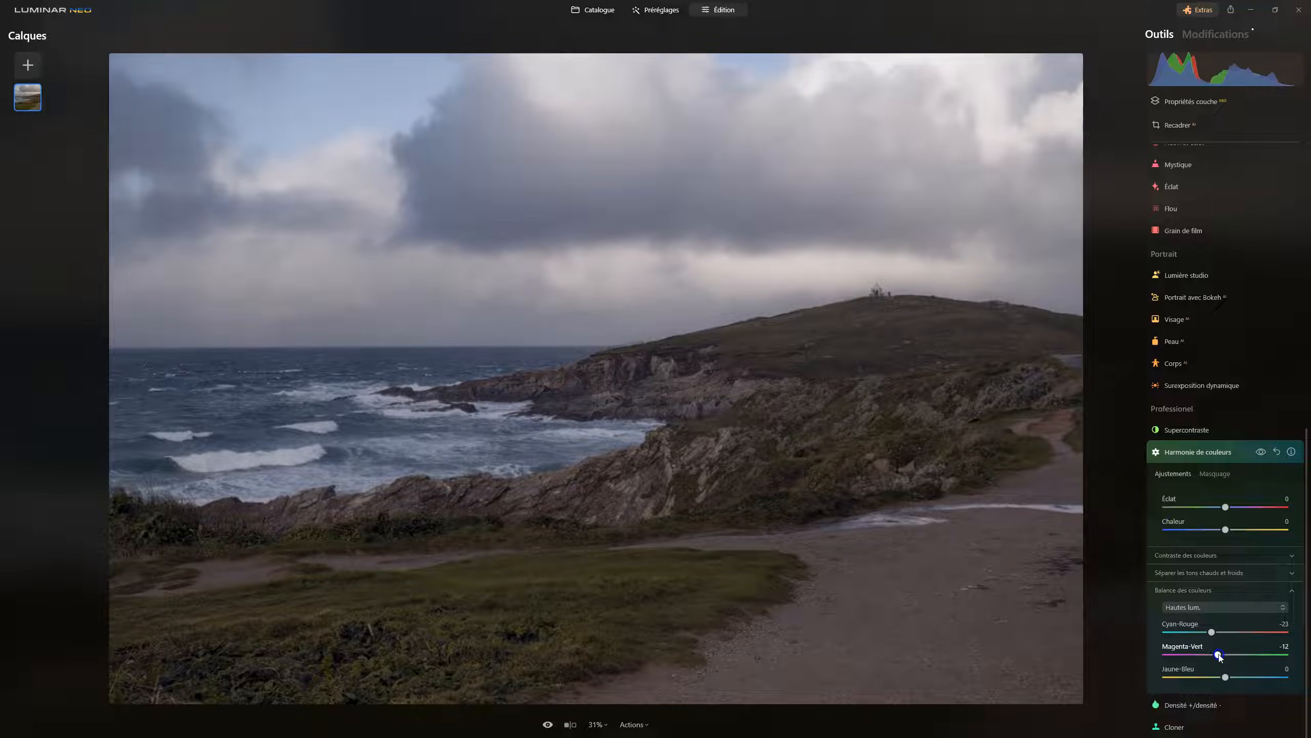
- Compare the photo with and without the Harmonie de couleurs adjustments
click(1261, 453)
click(1262, 453)
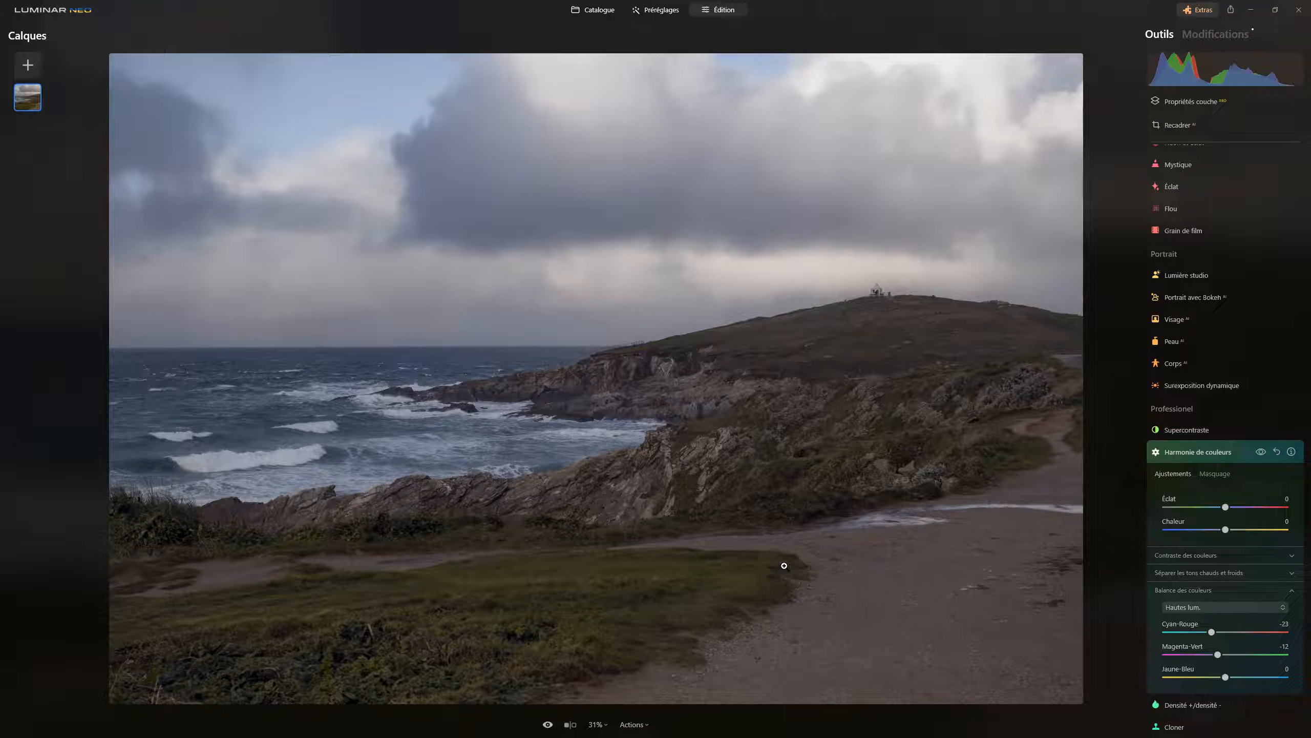
click(1260, 451)
click(1260, 449)
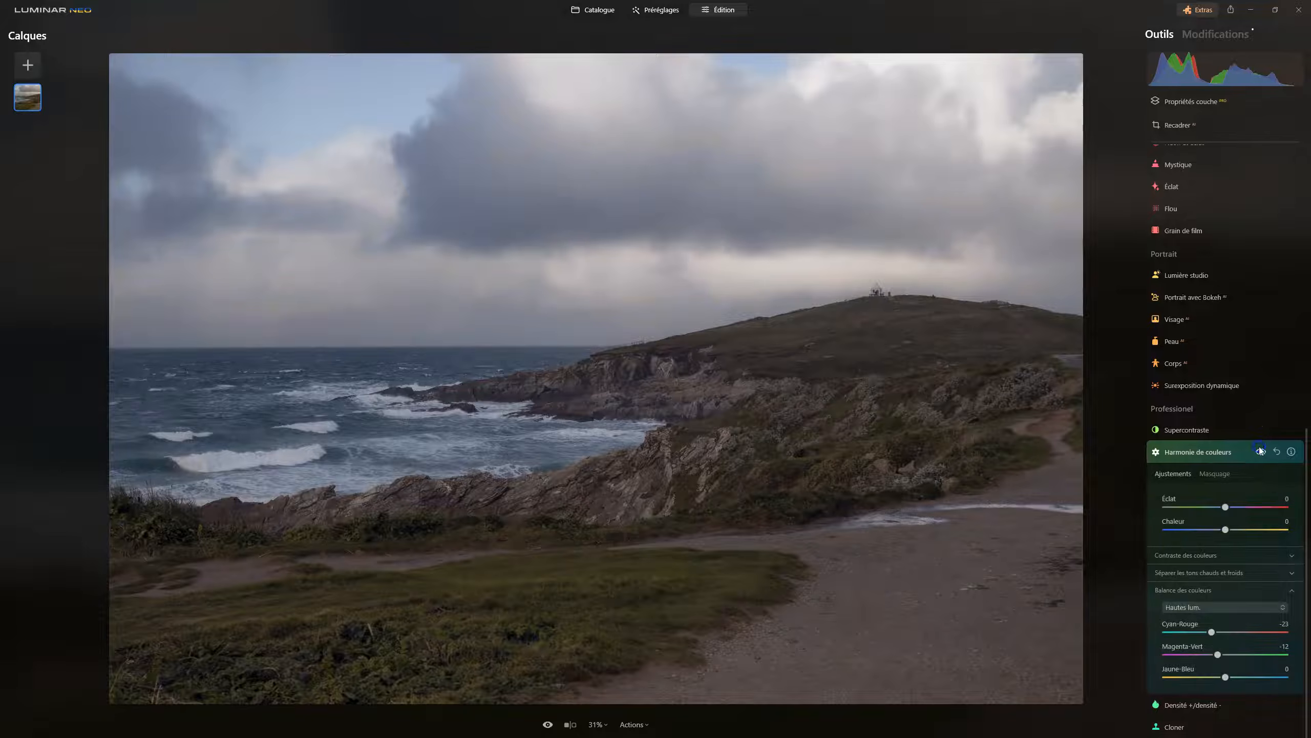
- Set the color balance of the Tons moyens to Cyan-Rouge -12, trying the other two balances and leaving them at 0
click(1223, 609)
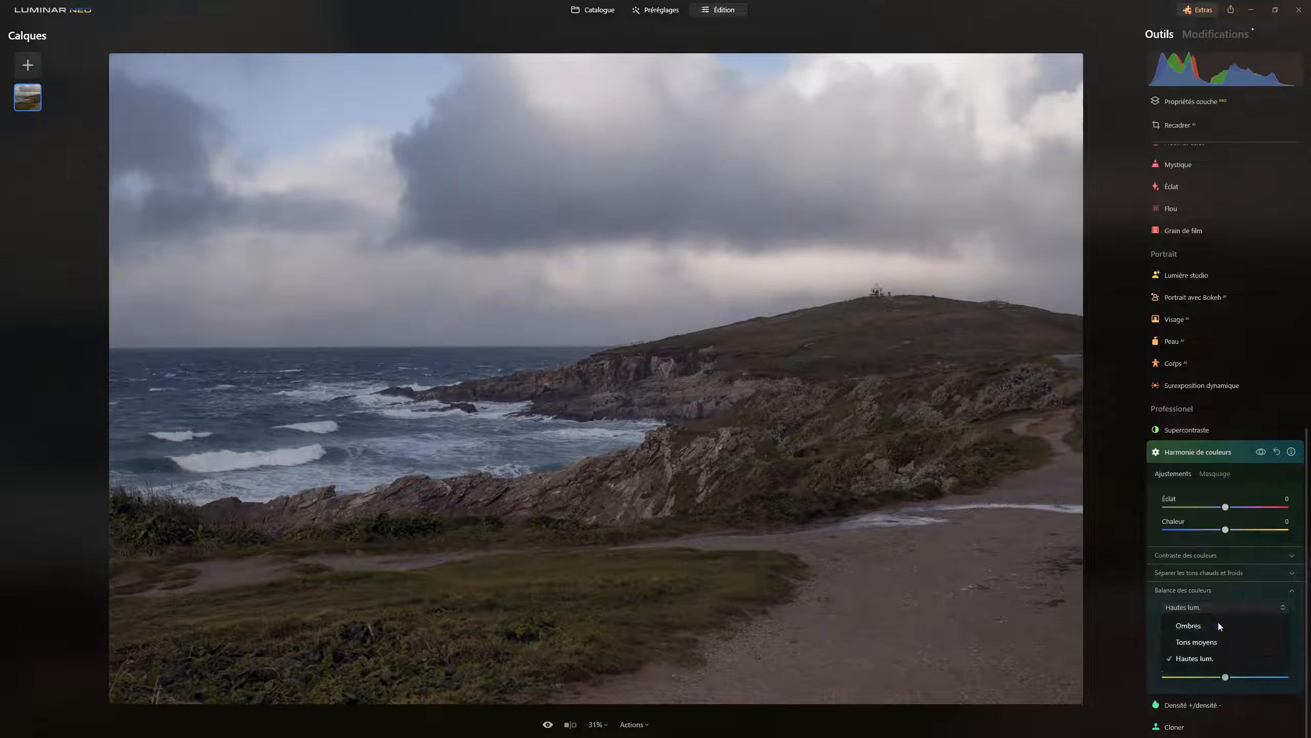
click(1217, 641)
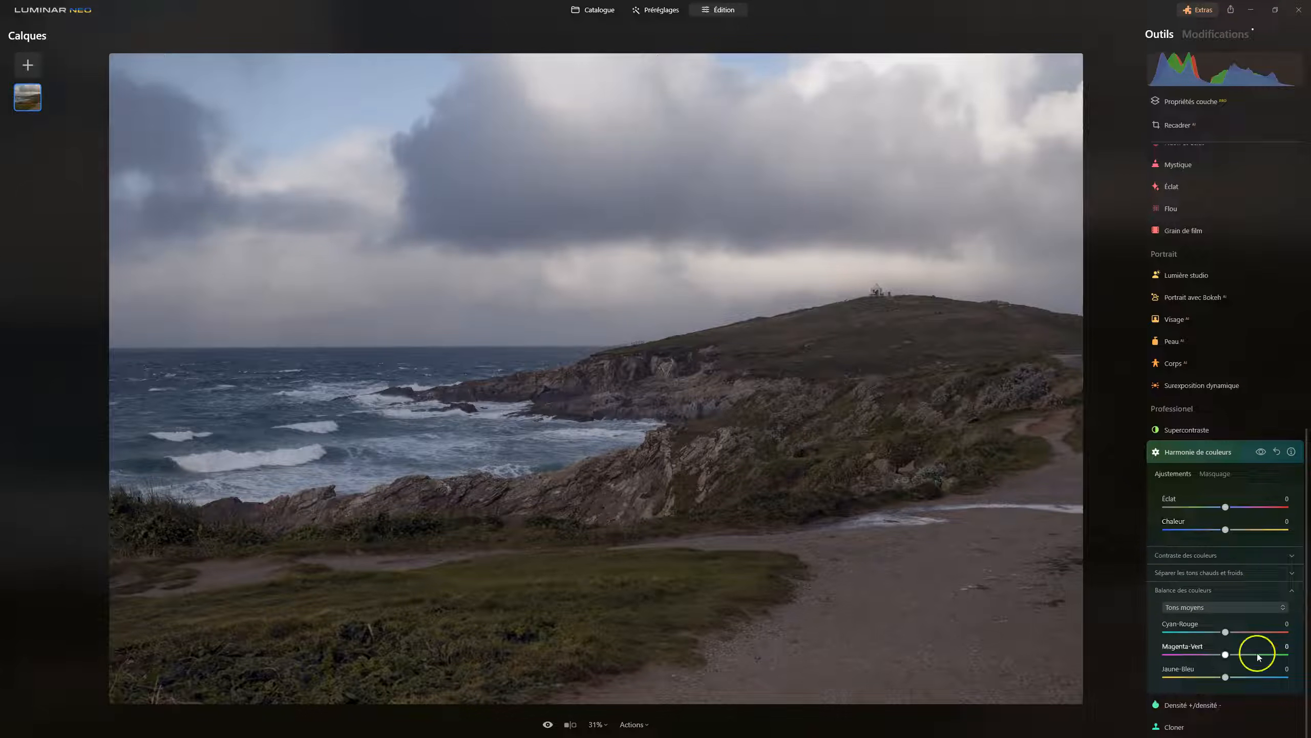
mouse_move(1221, 677)
mouse_down()
mouse_move(1241, 679)
mouse_move(1220, 677)
mouse_up()
double_click(1219, 676)
mouse_move(1226, 632)
mouse_down()
mouse_move(1214, 632)
mouse_move(1234, 633)
mouse_up()
double_click(1232, 632)
drag(1225, 655, 1239, 654)
double_click(1237, 655)
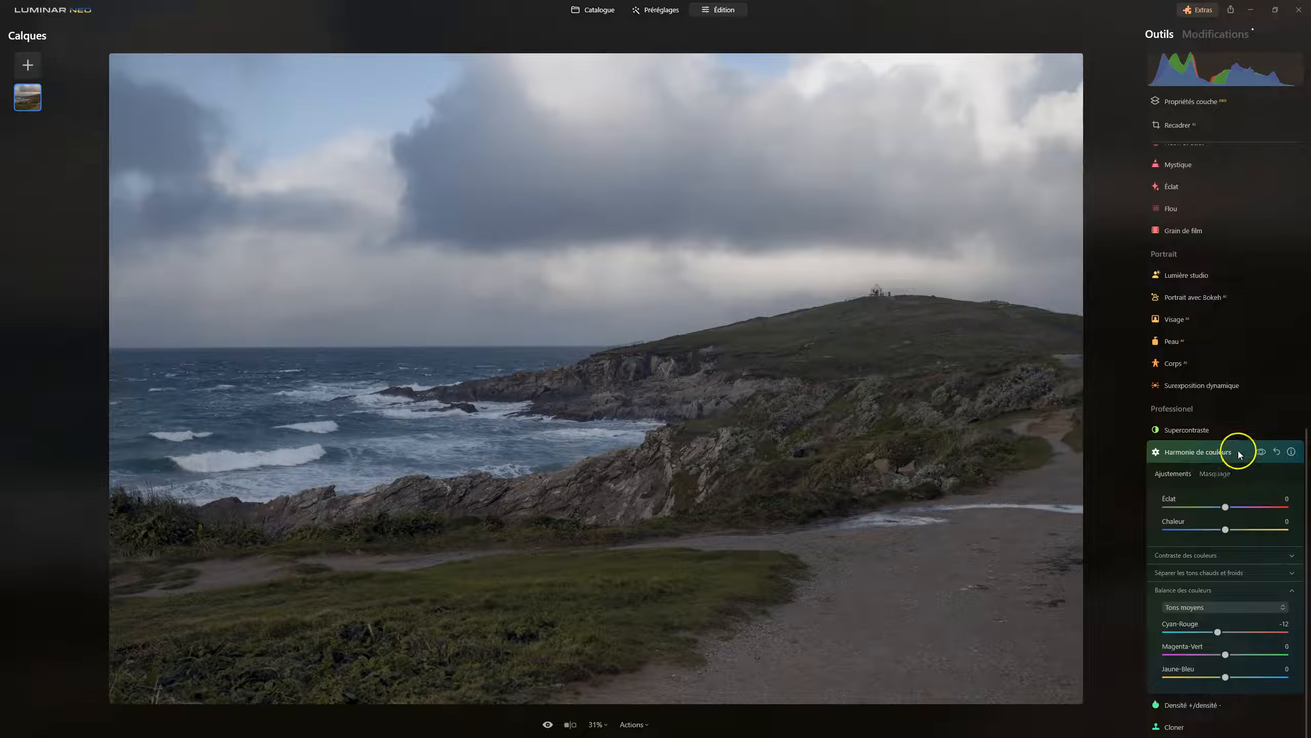
- Toggle the Harmonie de couleurs effect repeatedly to compare before and after, and close the tool
click(1261, 452)
click(1261, 452)
click(1261, 451)
click(1261, 452)
click(1261, 451)
click(1261, 452)
click(1261, 452)
click(1260, 452)
click(1261, 452)
click(1261, 452)
click(1261, 452)
click(1261, 452)
click(1174, 449)
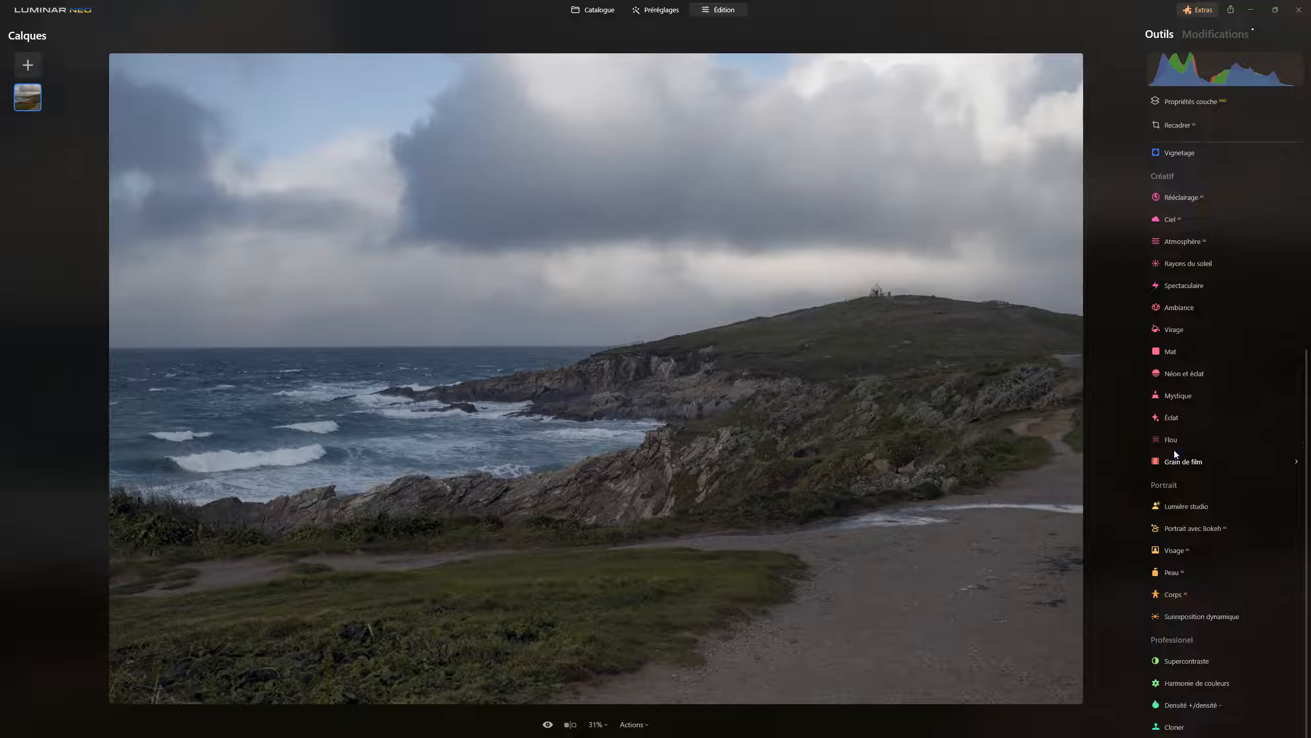
- In Développement, darken the photo slightly by shifting the midtone control of the Courbes toward the highlights
scroll(1243, 388, up, 5)
click(1192, 262)
click(1197, 439)
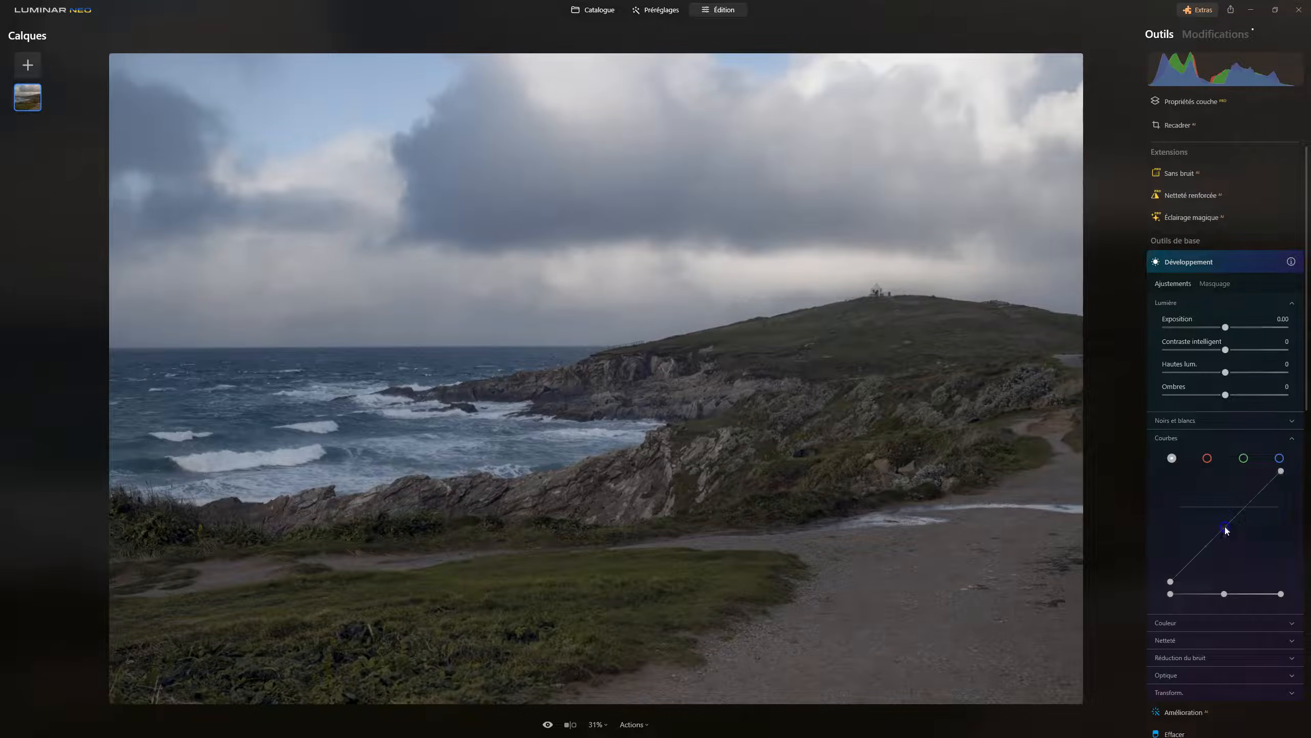
drag(1225, 527, 1231, 528)
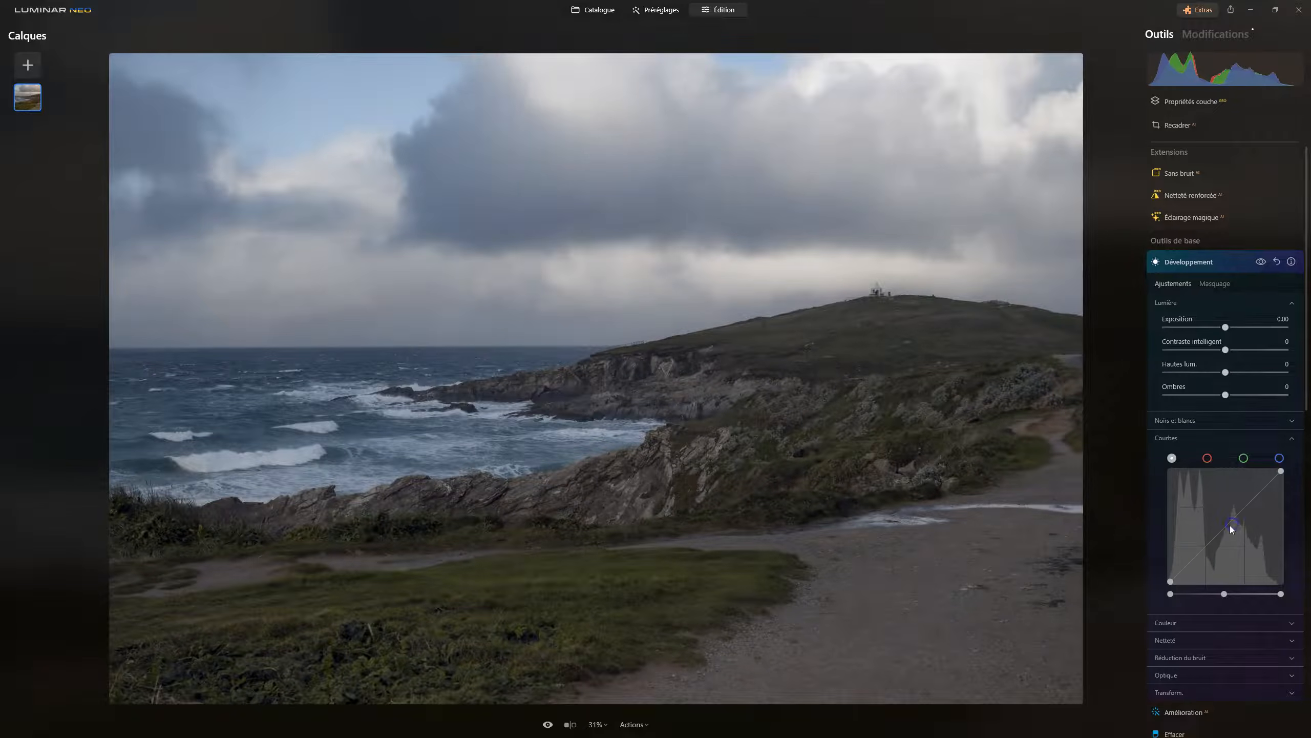
drag(1223, 594, 1233, 595)
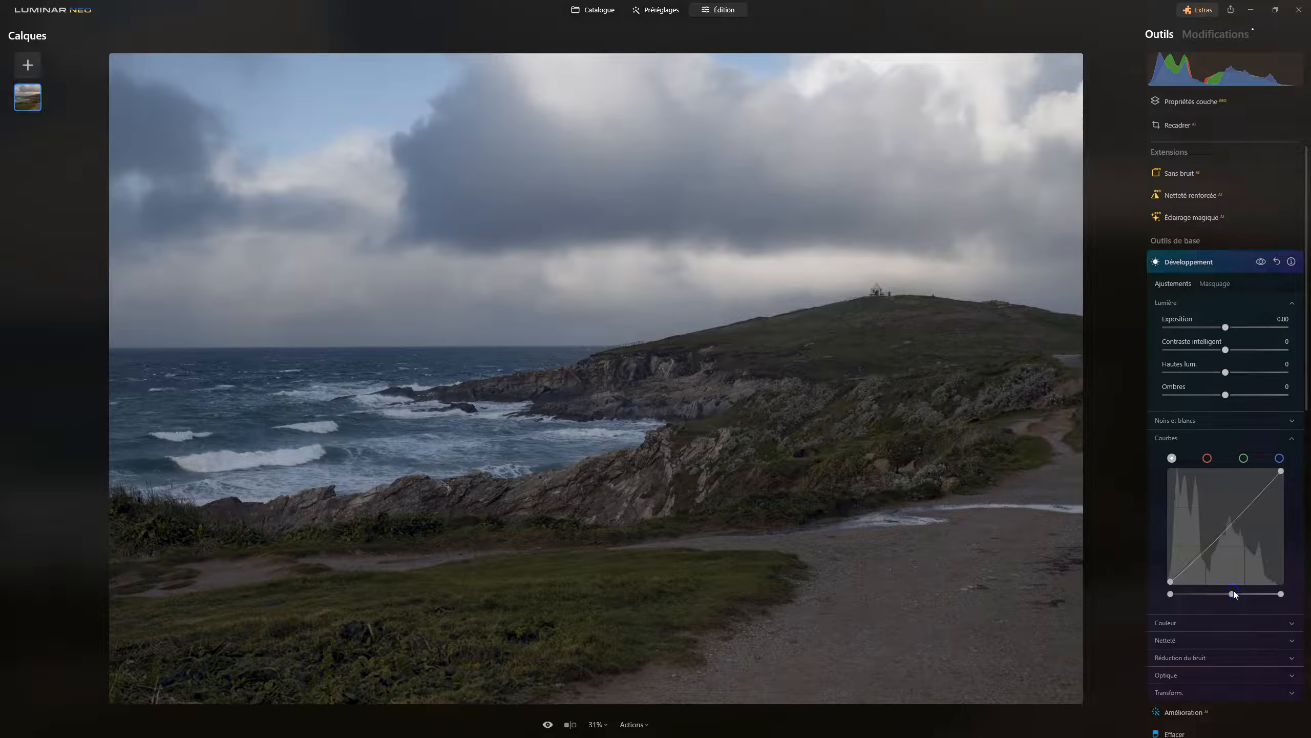
click(1231, 594)
- Add a radial gradient mask to Développement over the cove, flattened and tilted to follow the rocky coastline
click(1221, 289)
click(1209, 268)
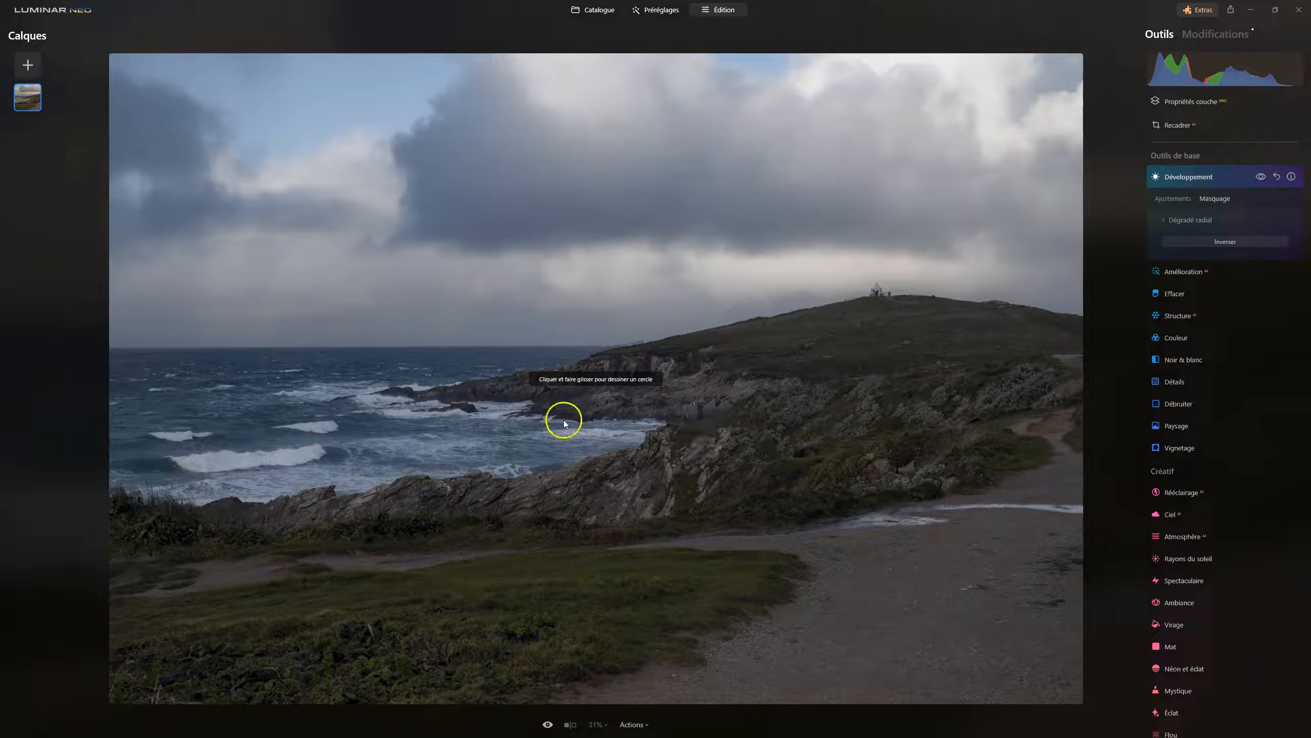
drag(549, 422, 667, 443)
drag(826, 423, 961, 423)
drag(547, 147, 548, 297)
drag(960, 426, 948, 316)
drag(149, 529, 266, 499)
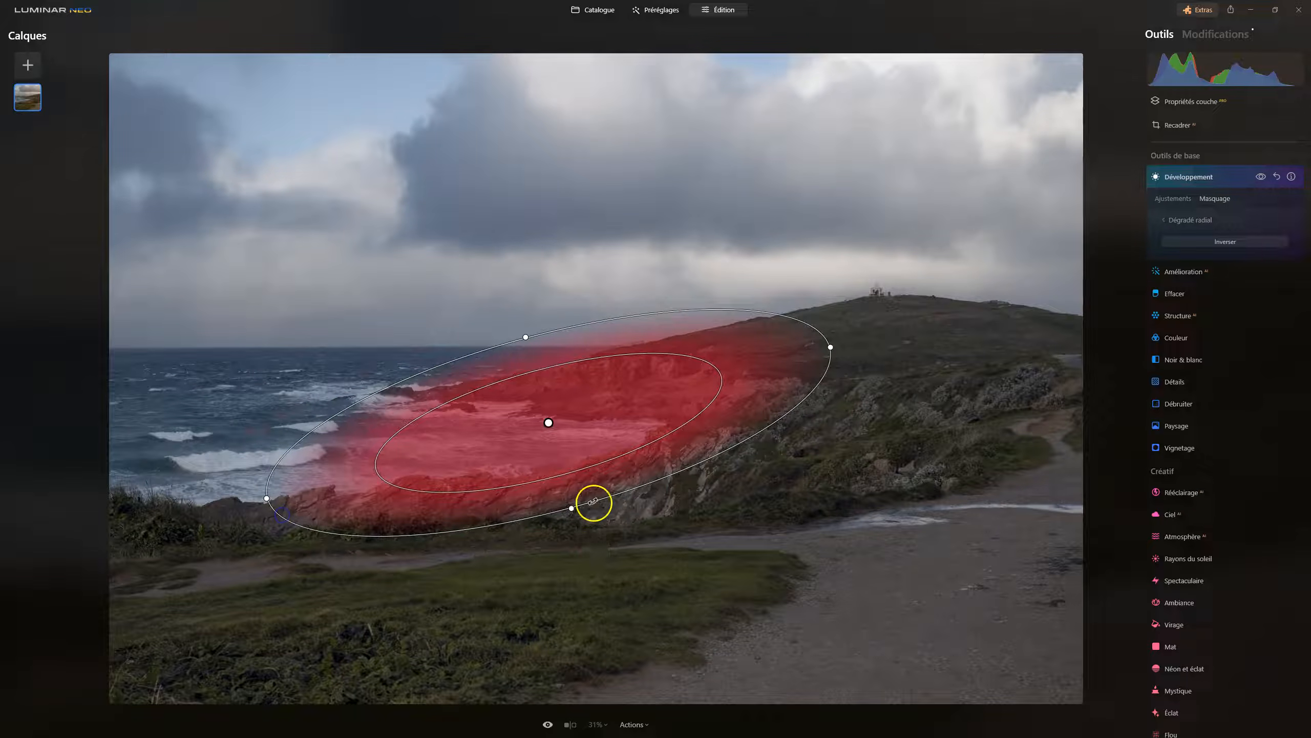
- Widen the radial gradient's outer ellipse across the sea, rocks and hill, center it on the cove, and invert the mask
drag(602, 497, 661, 544)
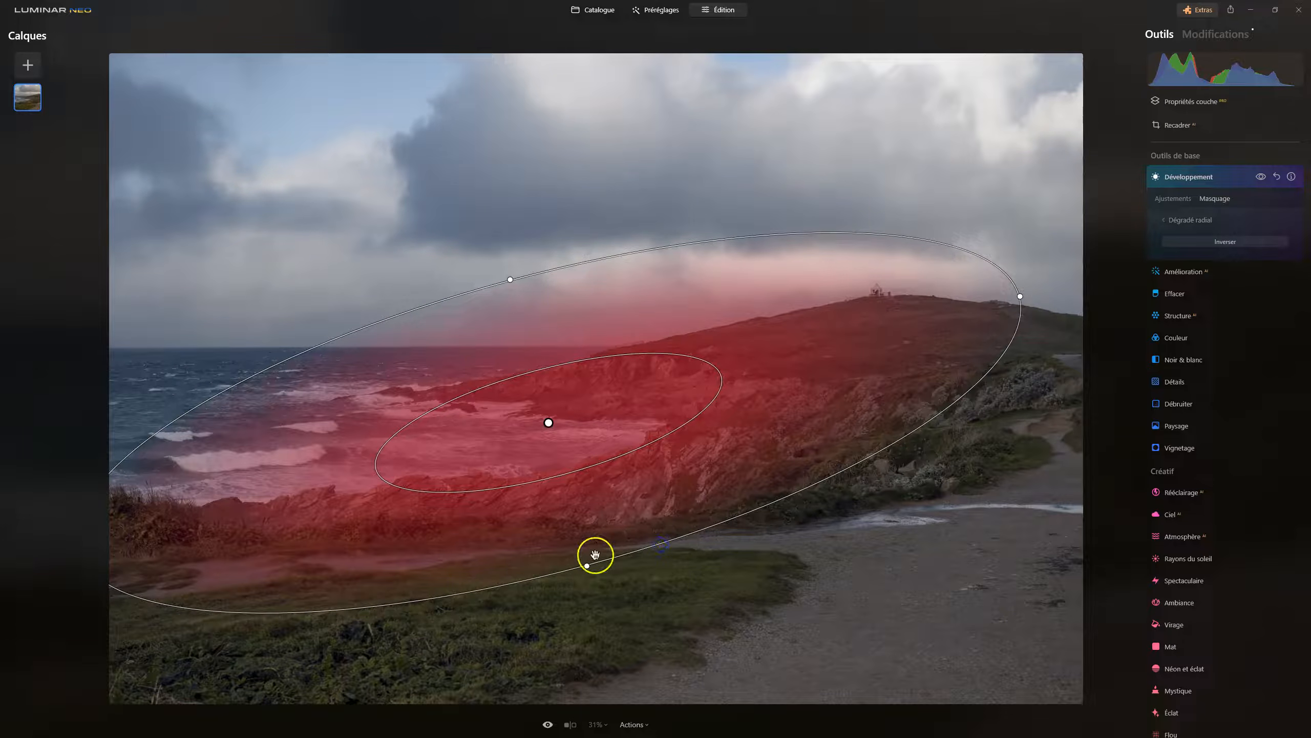
drag(585, 563, 555, 528)
drag(549, 421, 608, 438)
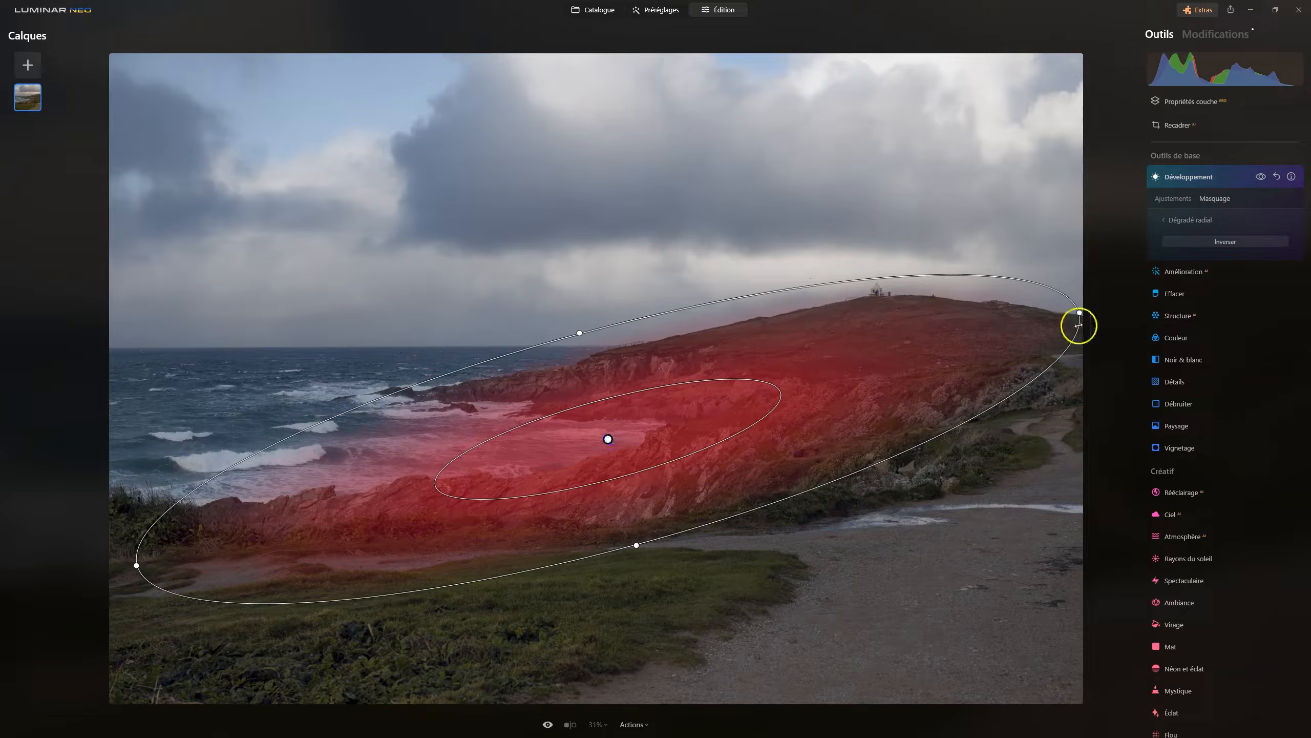
drag(1077, 316, 926, 395)
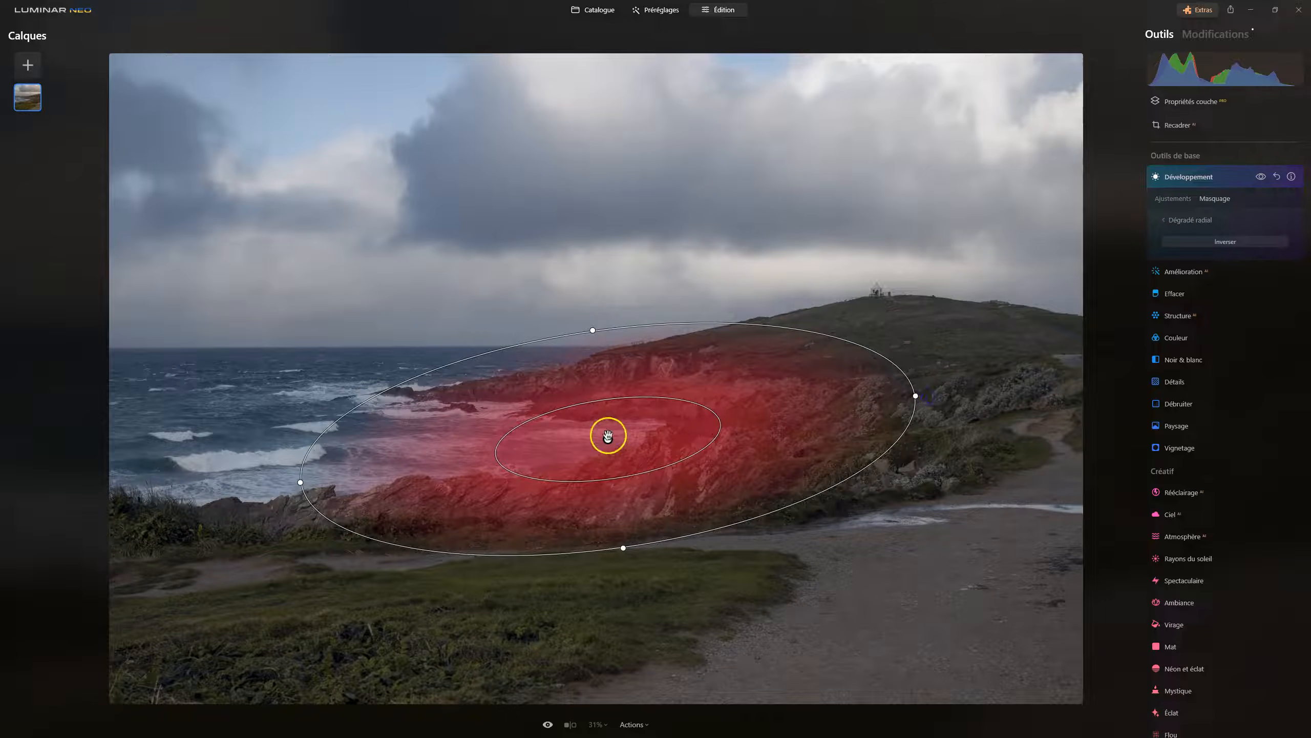
drag(607, 439, 586, 440)
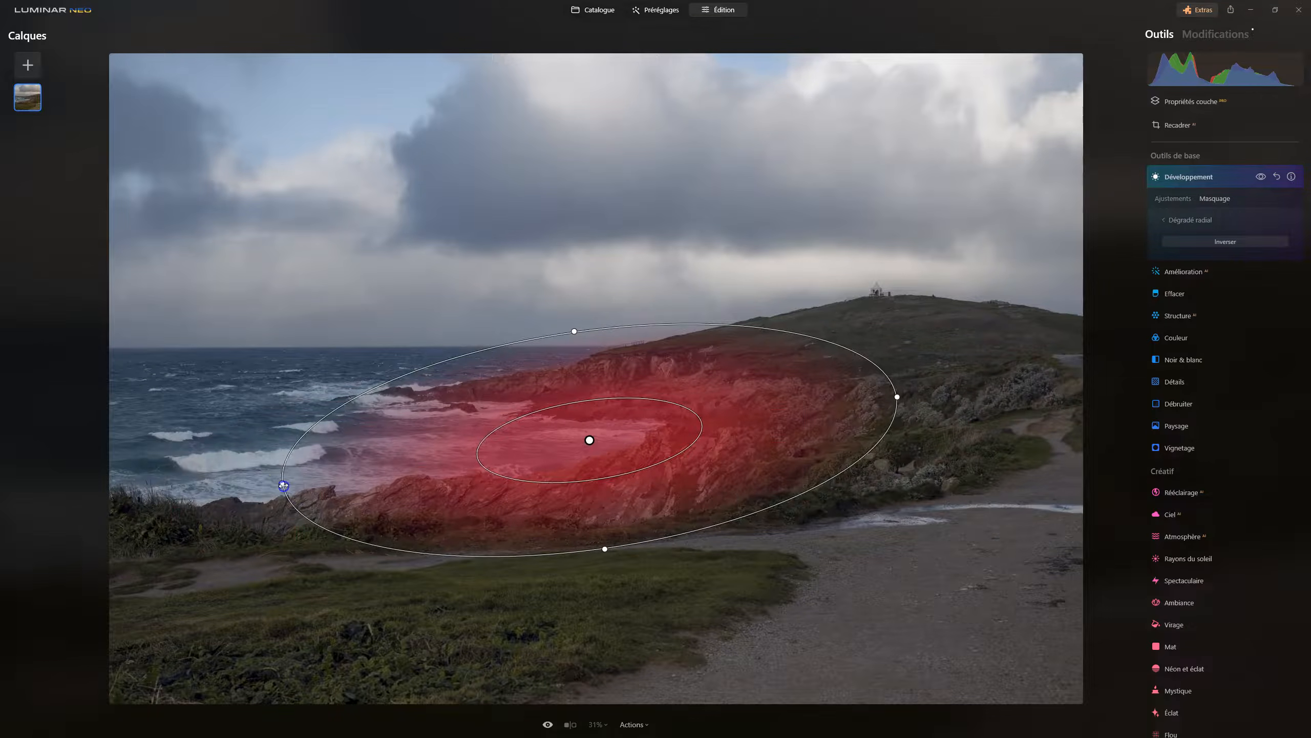
drag(282, 483, 102, 480)
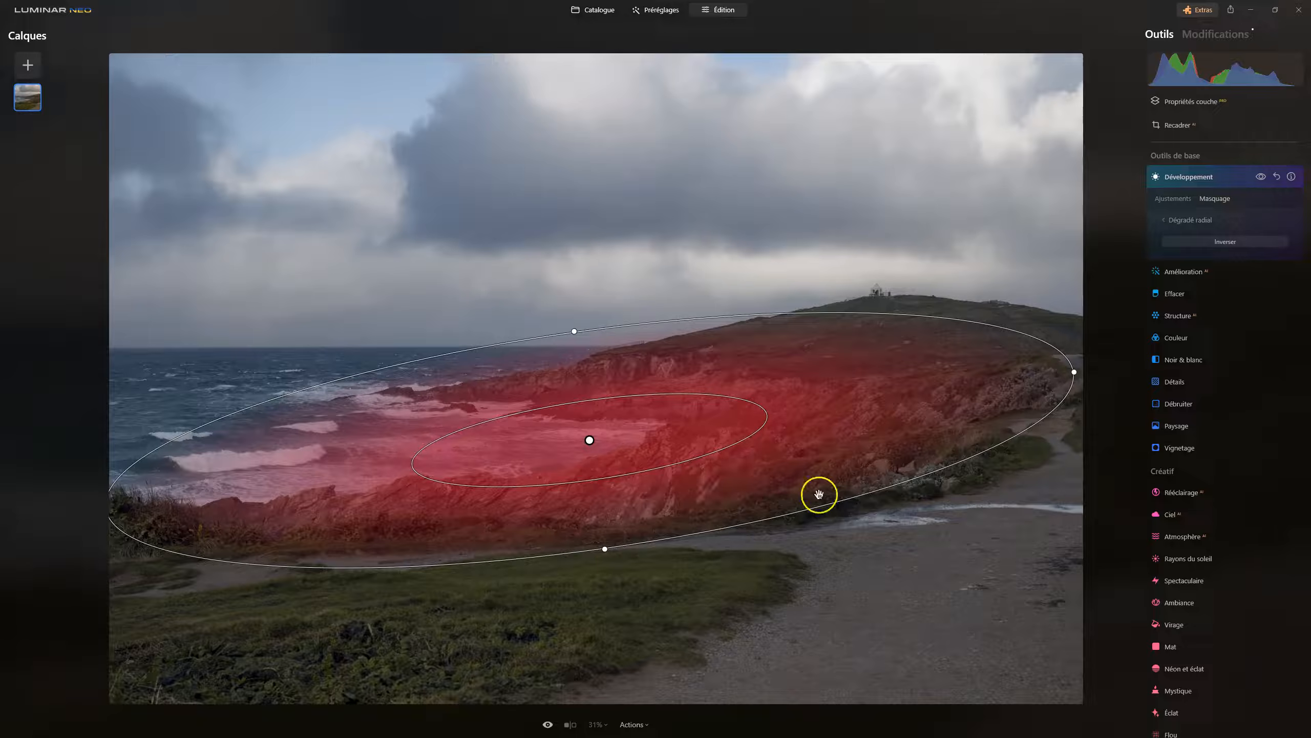
click(1225, 242)
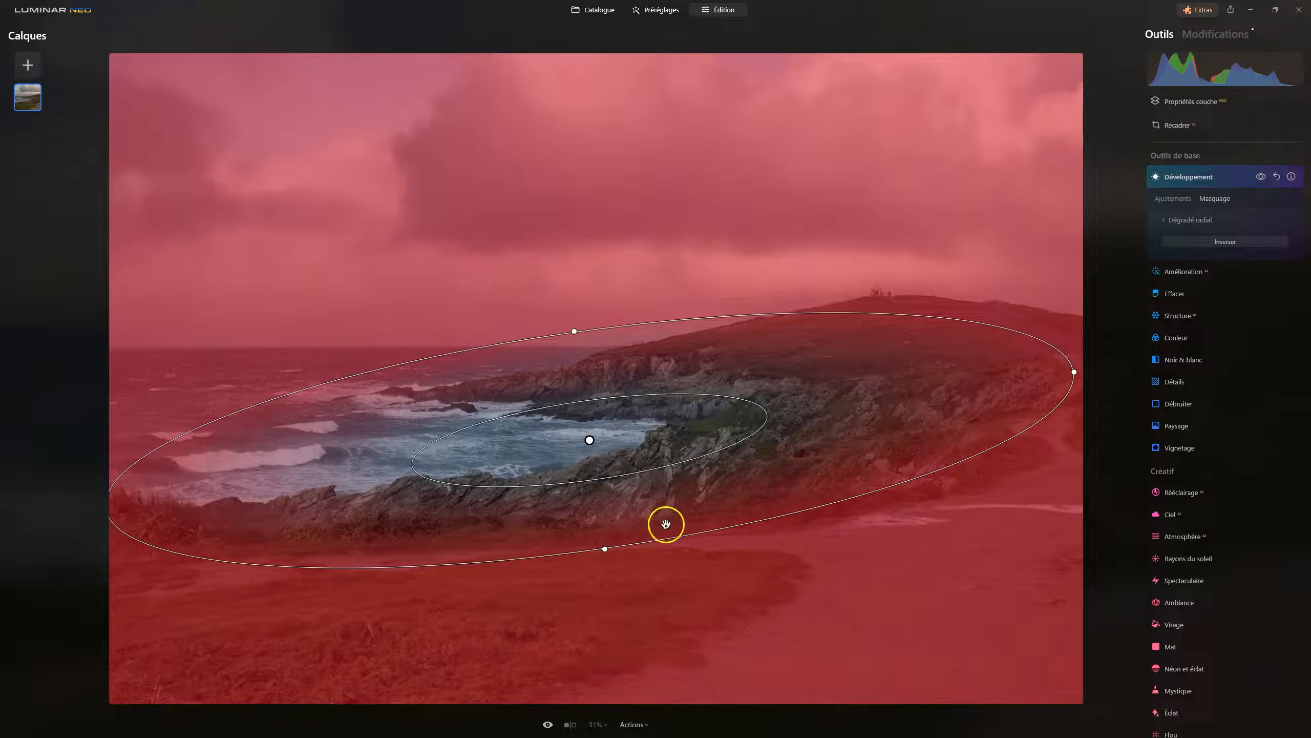
mouse_move(685, 536)
mouse_down()
mouse_move(717, 577)
mouse_move(678, 538)
mouse_up()
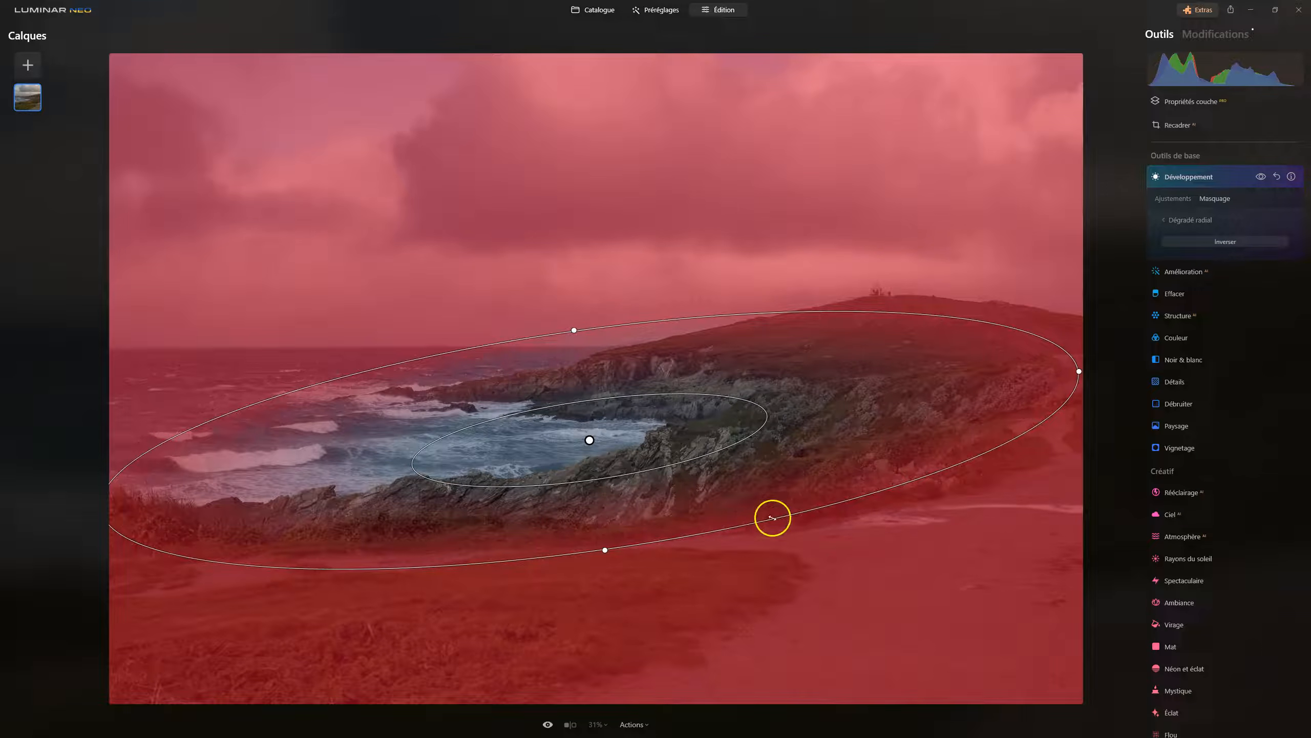
- Go back to the Développement adjustments and compare the photo with and without the masked curve
click(1169, 198)
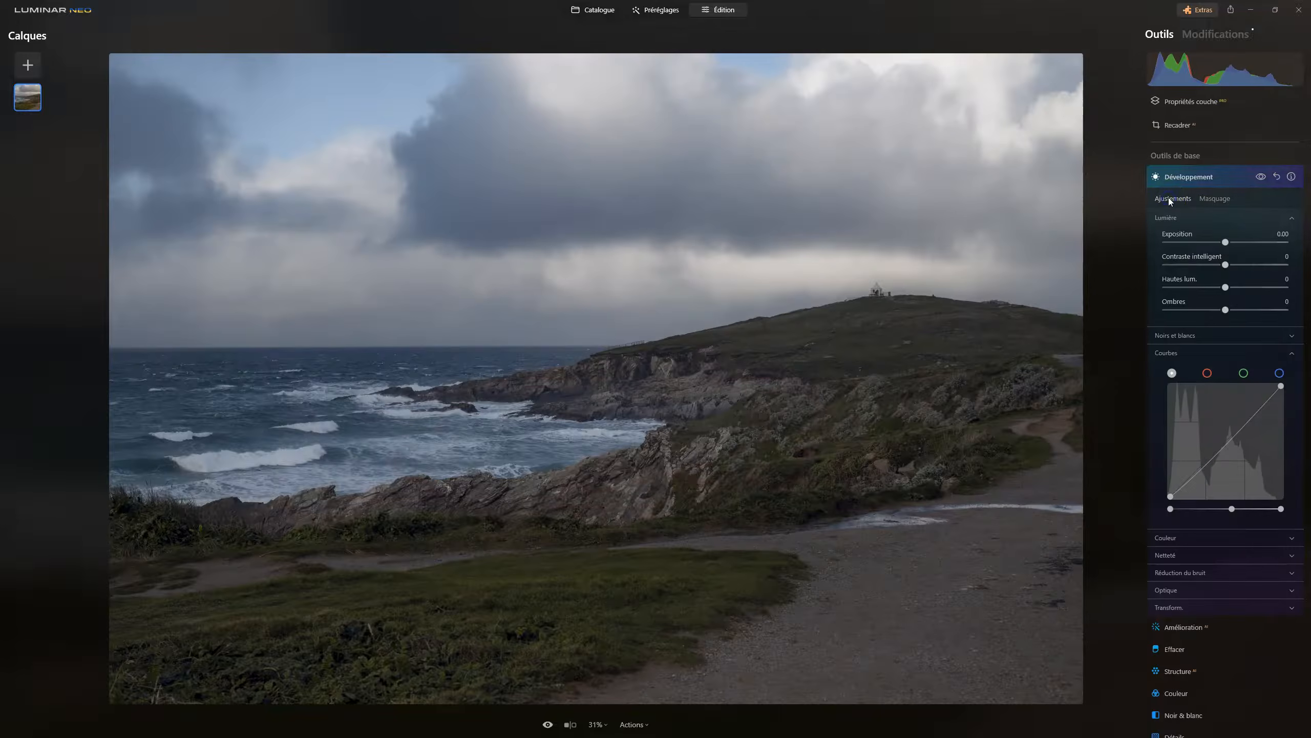
click(1260, 176)
click(1260, 176)
click(1260, 176)
click(1260, 176)
click(1260, 176)
click(1260, 176)
click(1260, 176)
click(1260, 175)
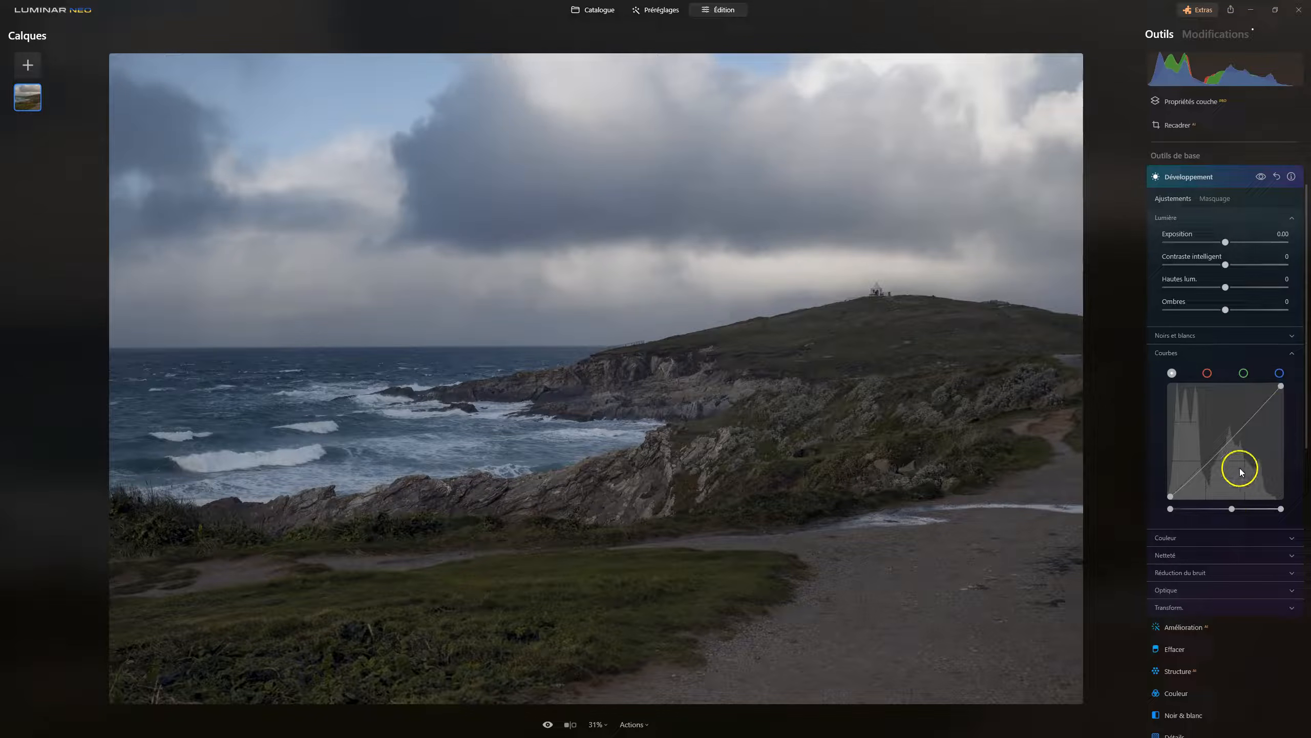
- Return the curve's midtone control to the center, pull the curve's midpoint slightly down instead, and close Développement
drag(1232, 509, 1225, 509)
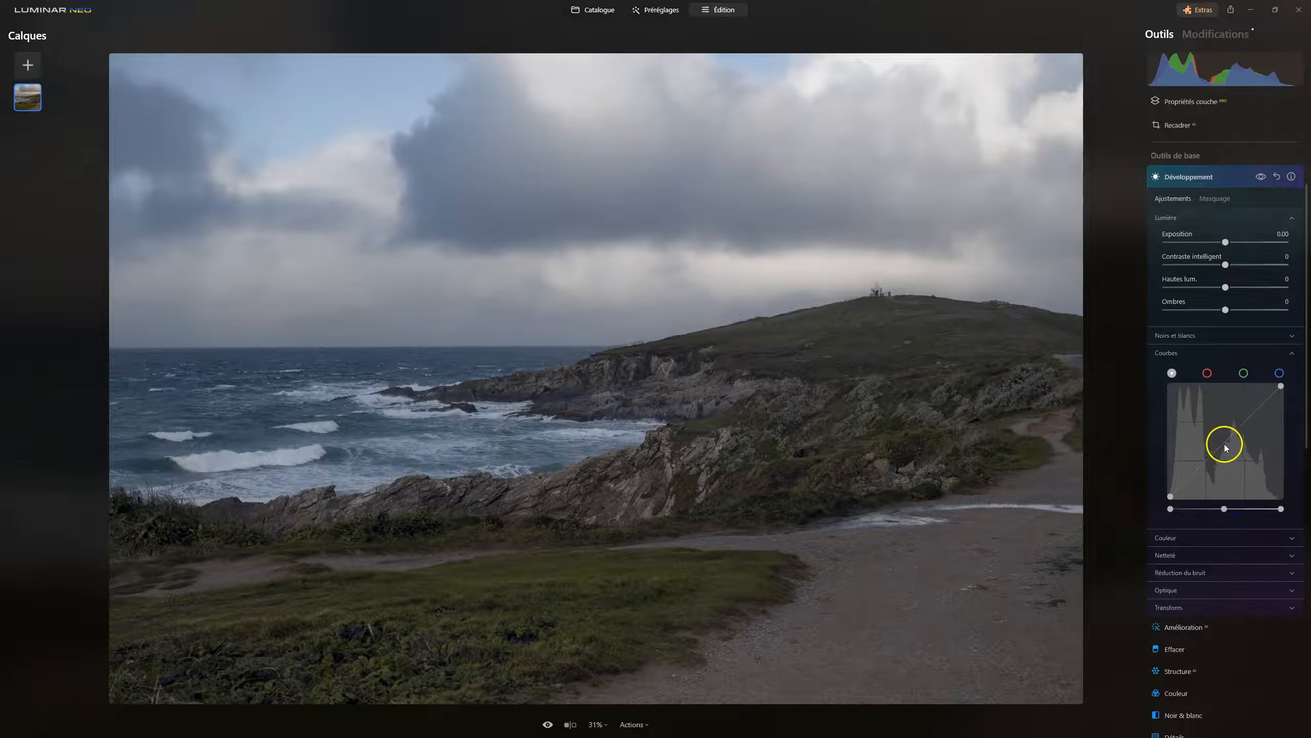
drag(1226, 443, 1226, 454)
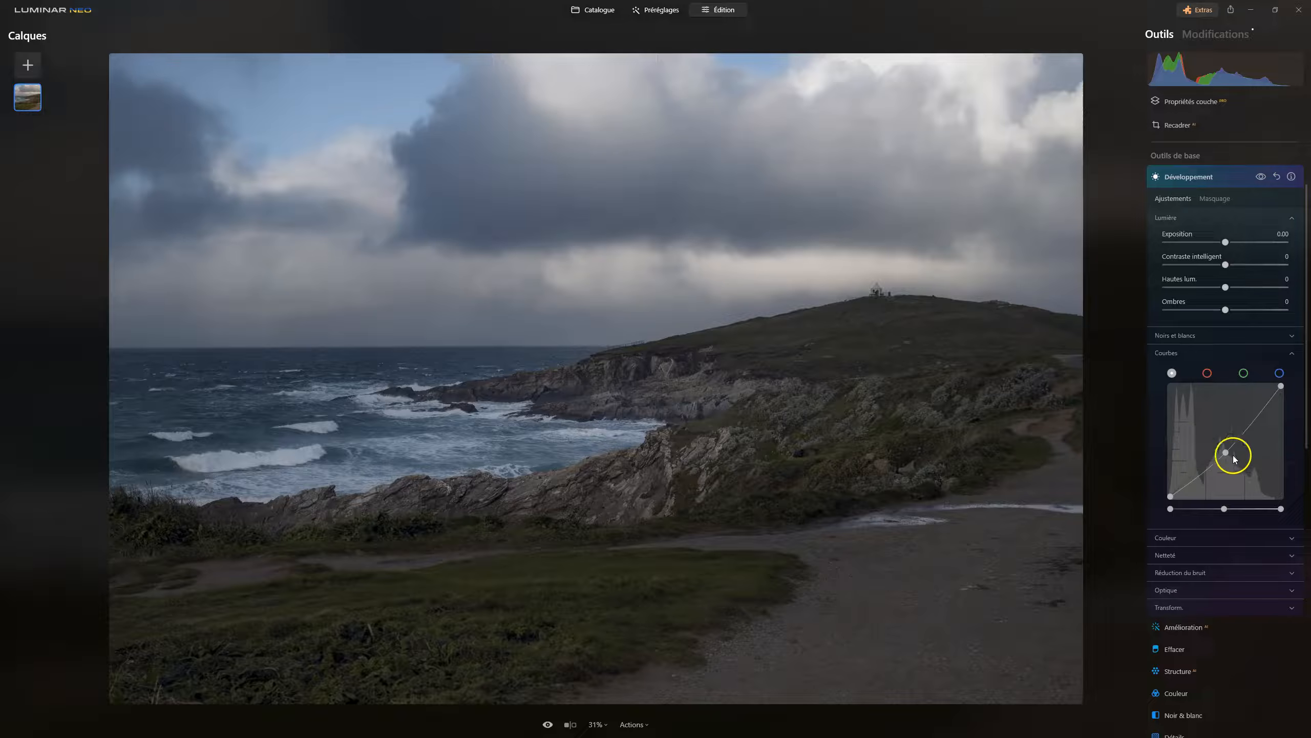
drag(1226, 453, 1226, 452)
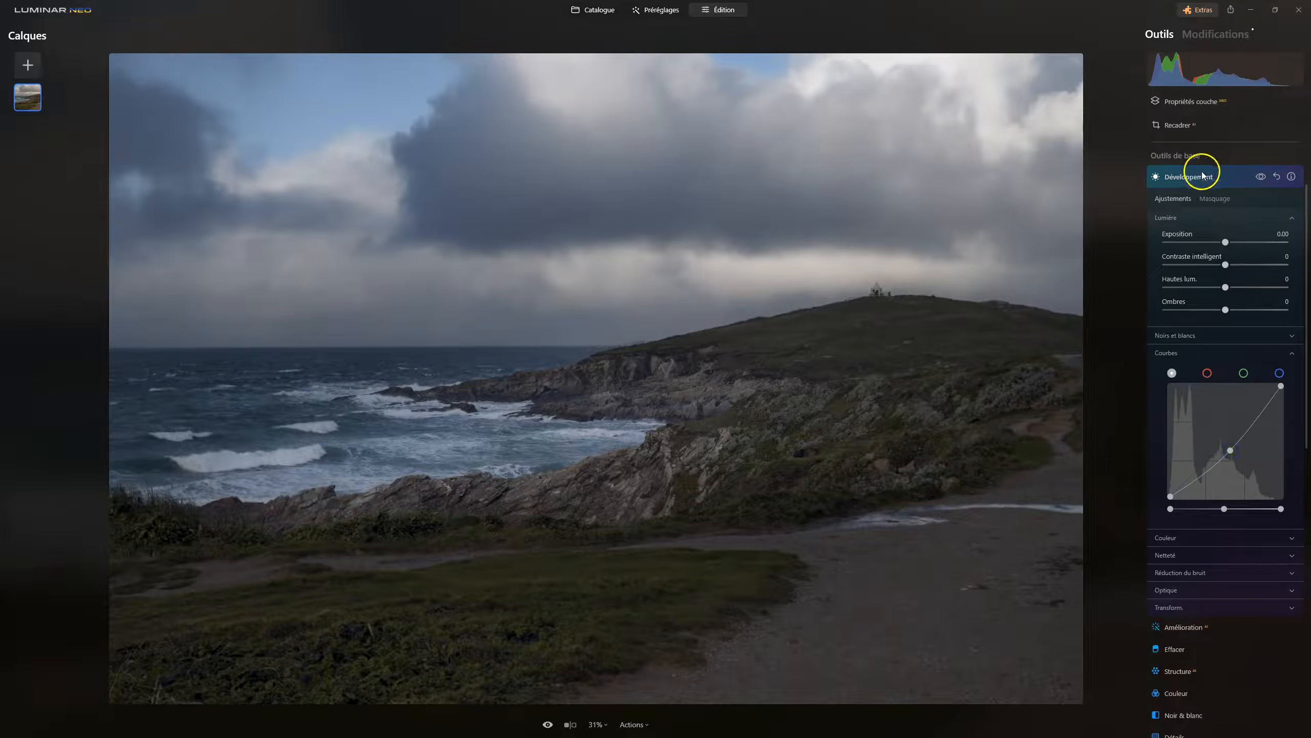
click(1203, 178)
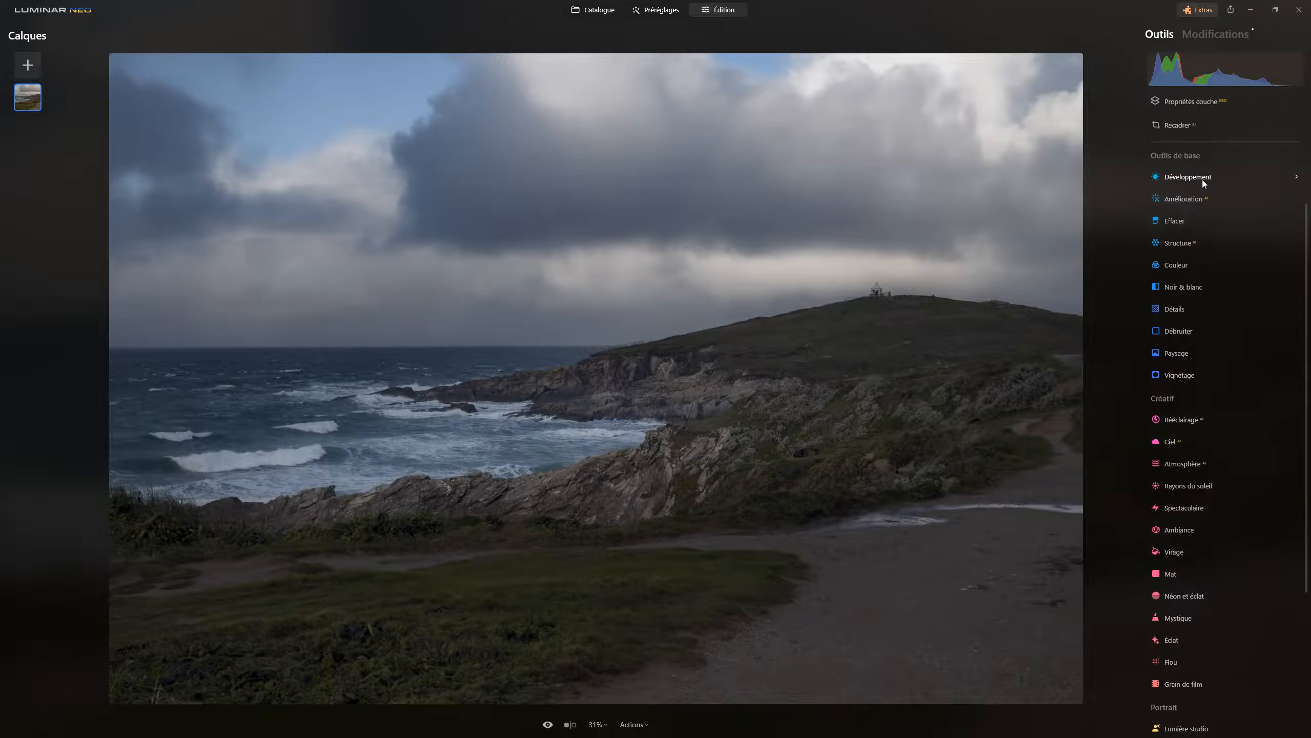
click(1203, 179)
- Reopen the applied Développement edit and raise the midpoint of its Courbes slightly to soften the darkening
click(1200, 36)
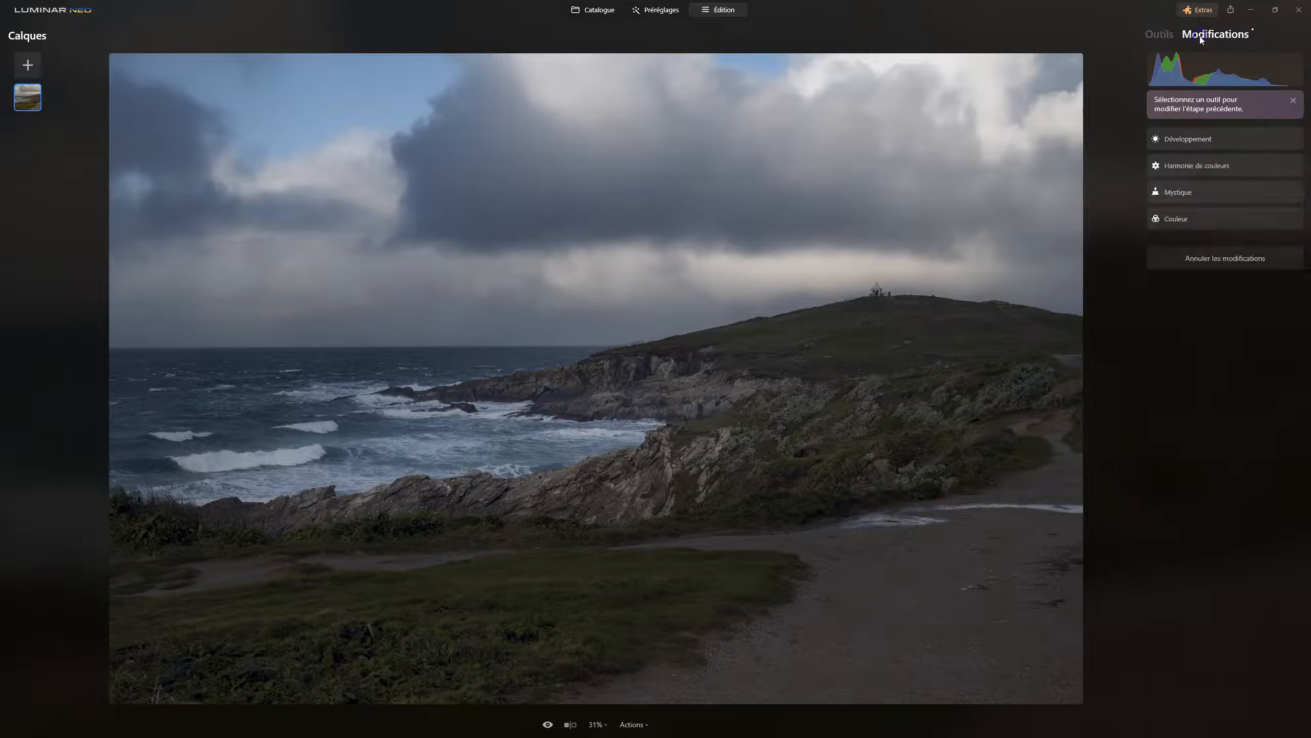
click(1193, 139)
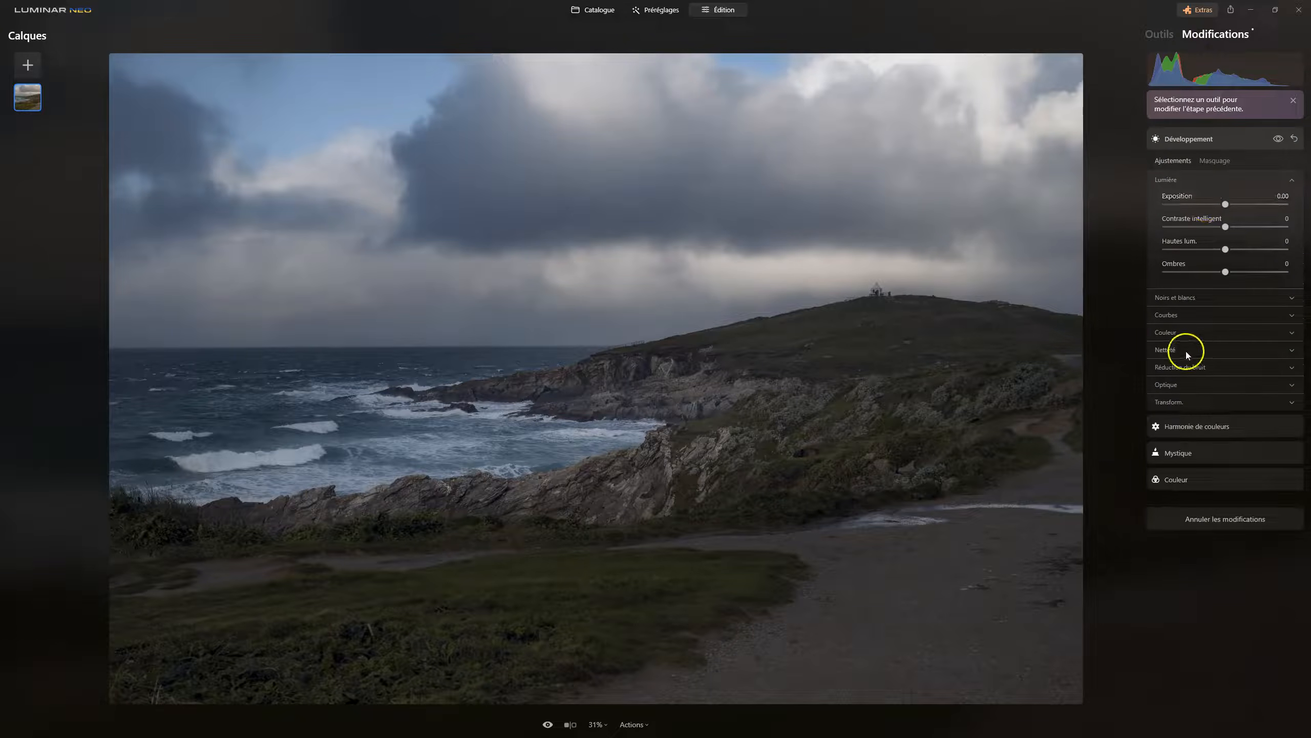
click(1181, 316)
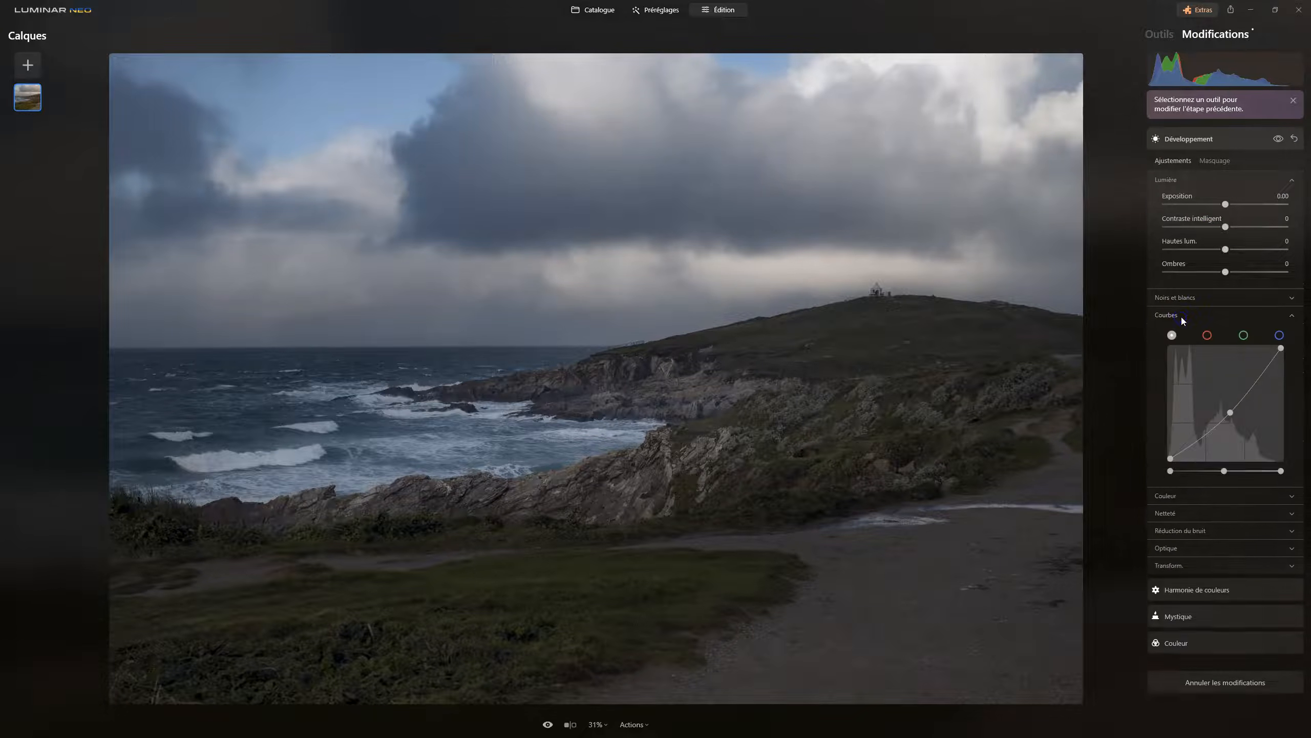
click(1230, 412)
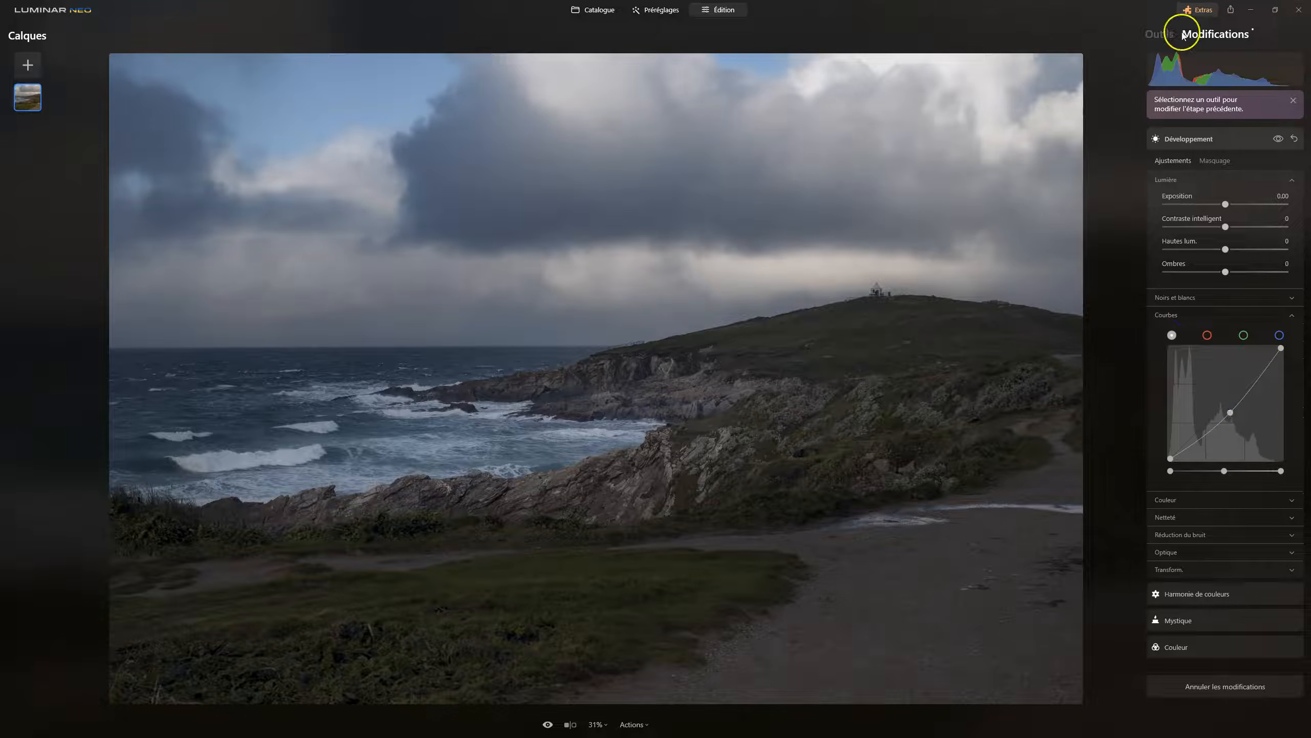
drag(1229, 413, 1228, 412)
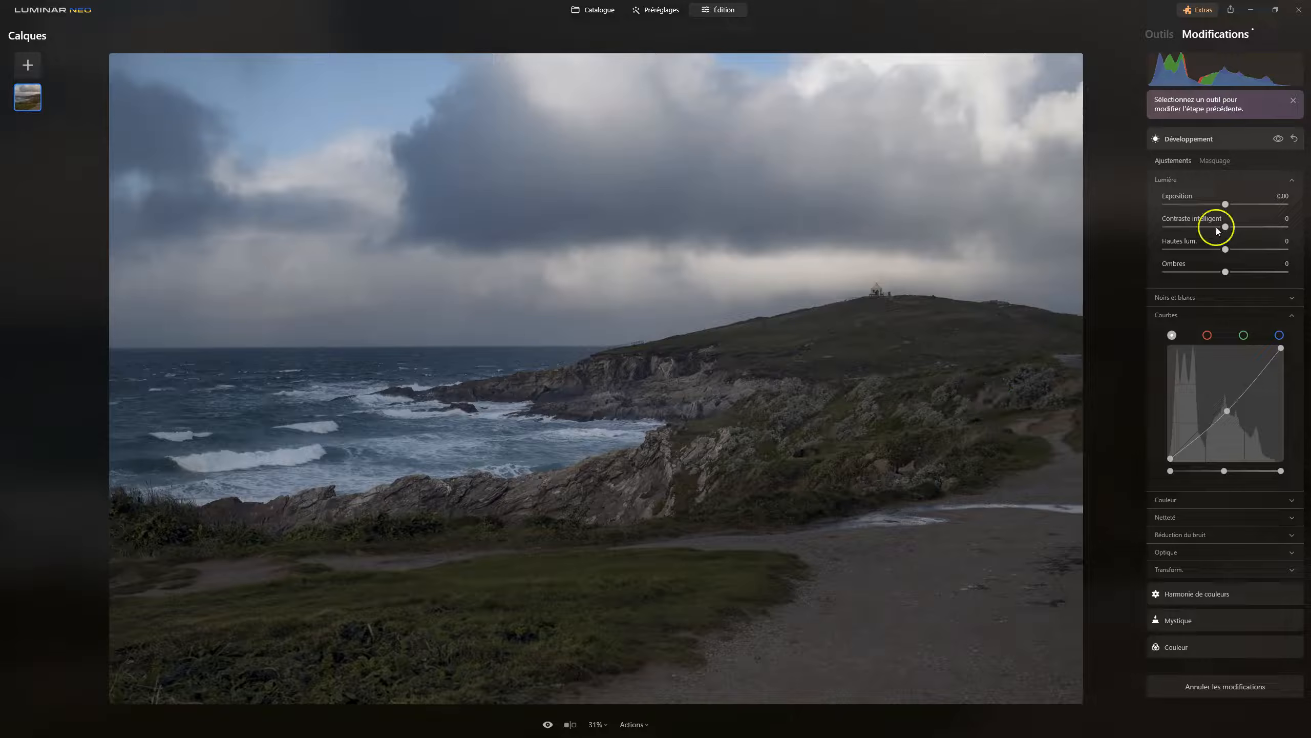
- Compare the photo with and without the revised Développement edit, and collapse it
click(1279, 137)
click(1280, 137)
click(1279, 137)
click(1279, 137)
click(1279, 137)
click(1279, 137)
click(1177, 136)
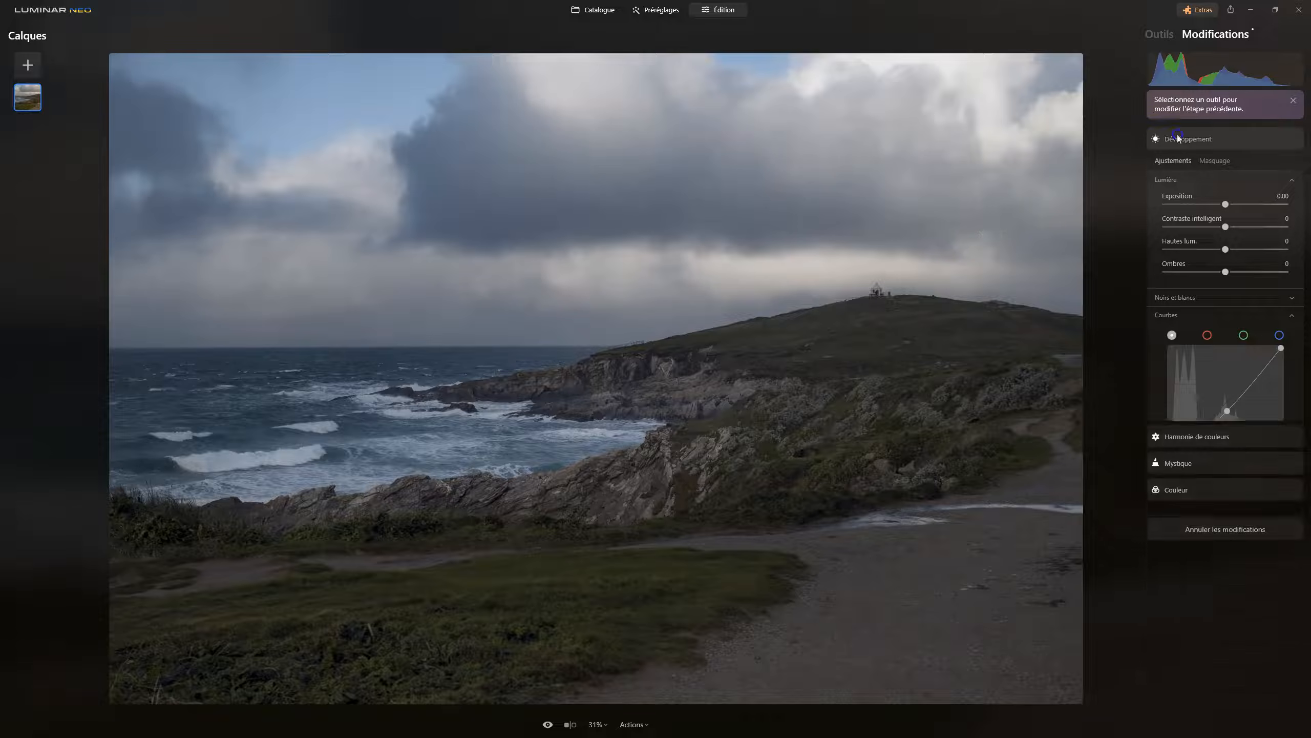
- Return to the tools list, examine the layer's opacity and blending settings in Propriétés couche, and close them
click(1158, 36)
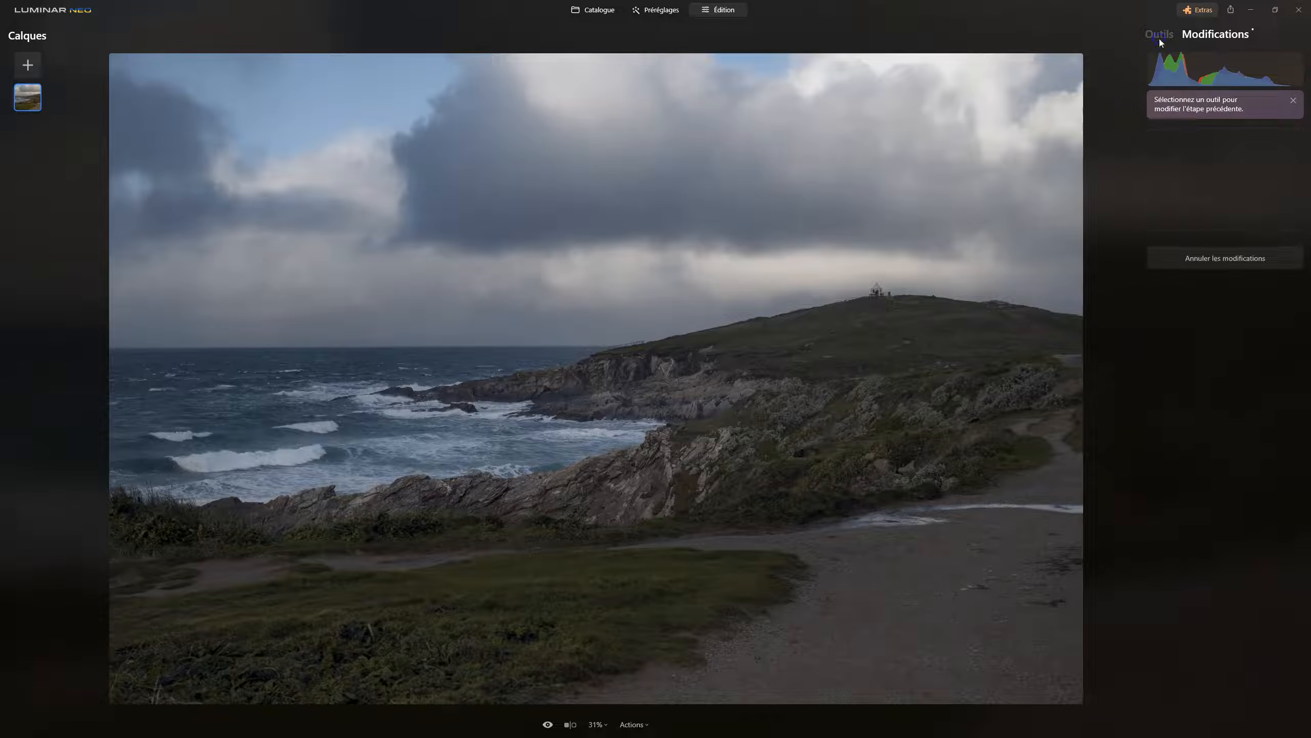
scroll(1214, 466, down, 1)
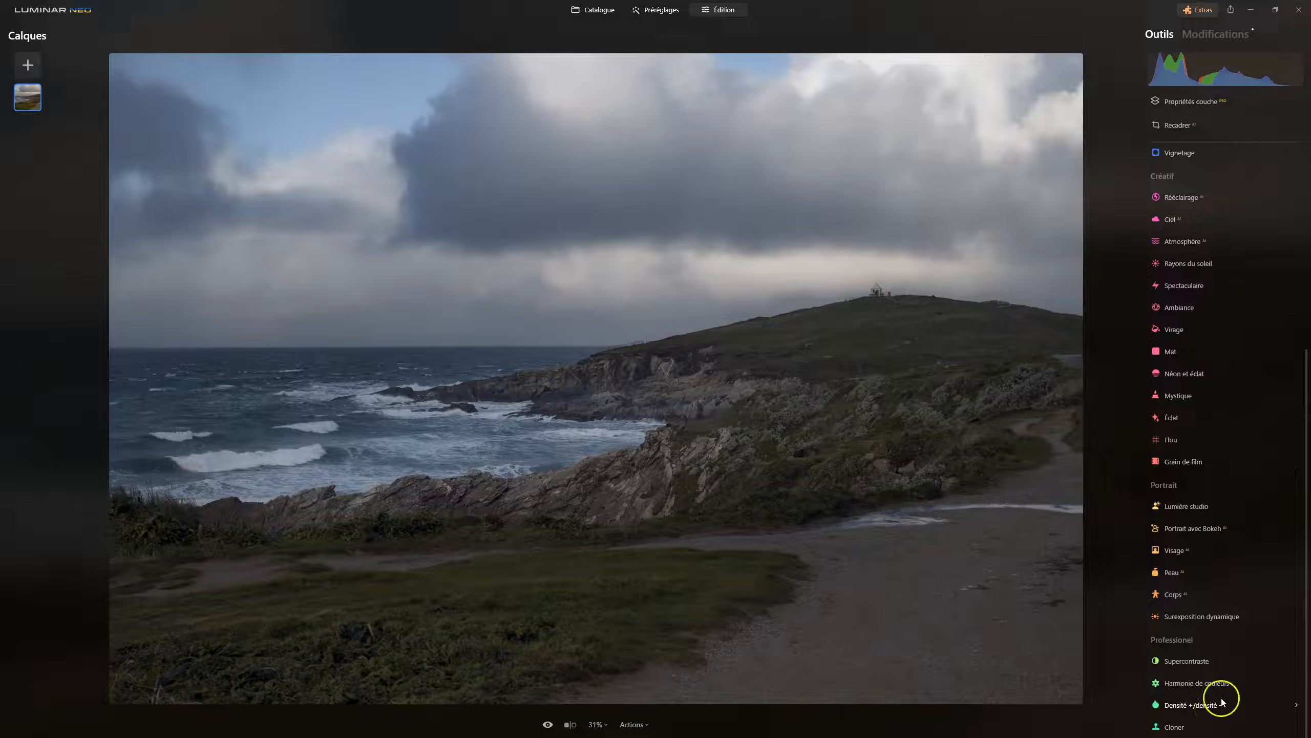
scroll(1161, 561, up, 5)
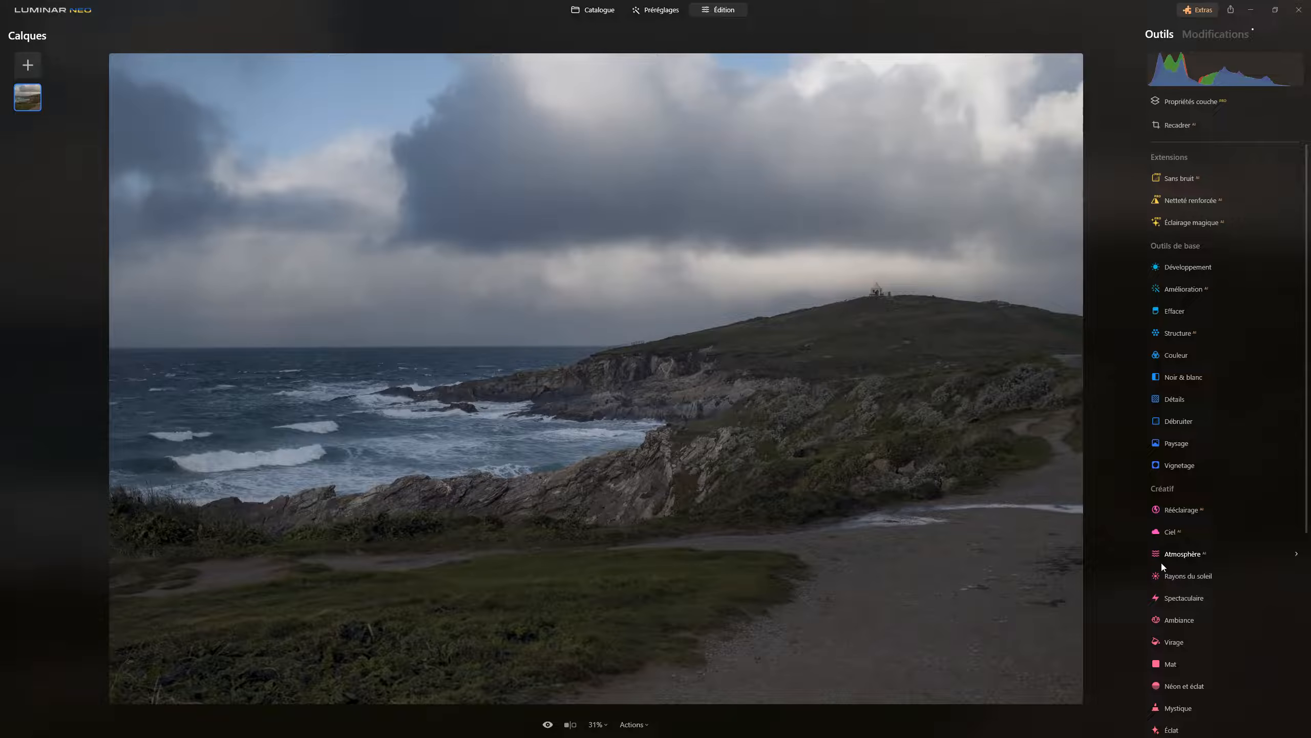
click(1200, 103)
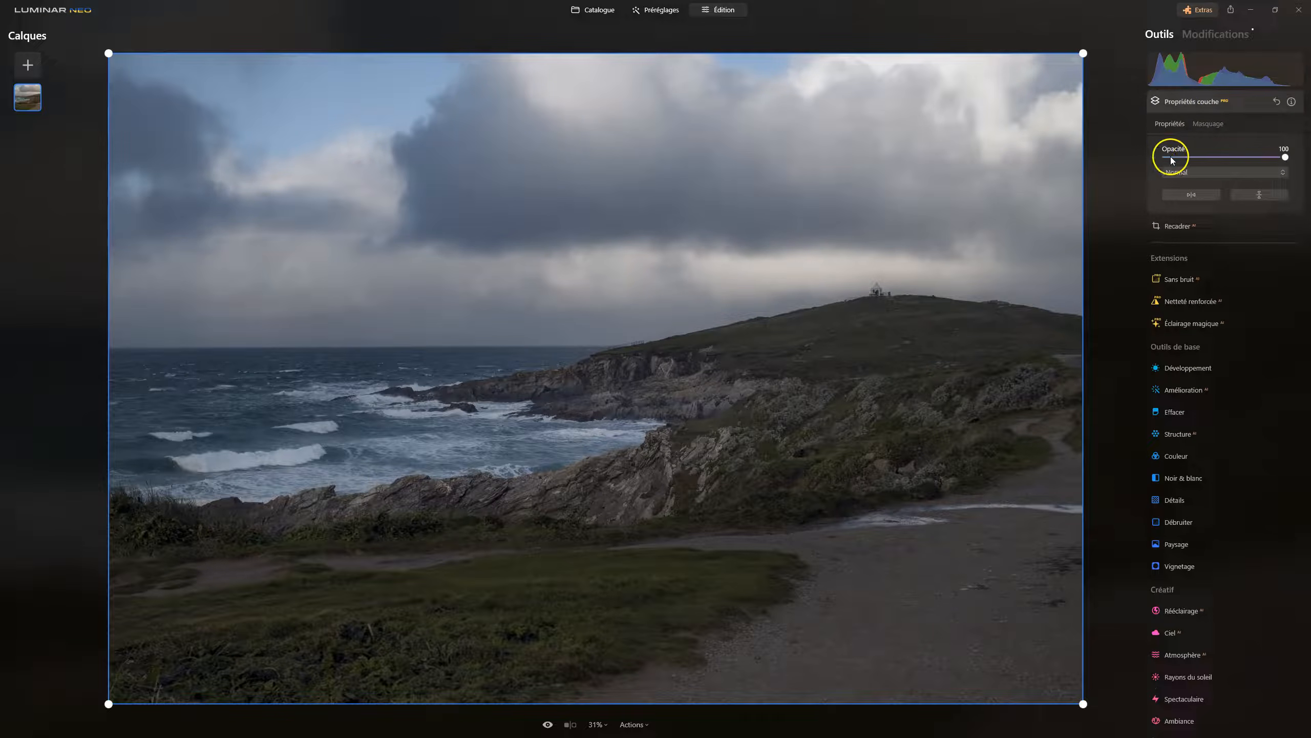
click(1190, 102)
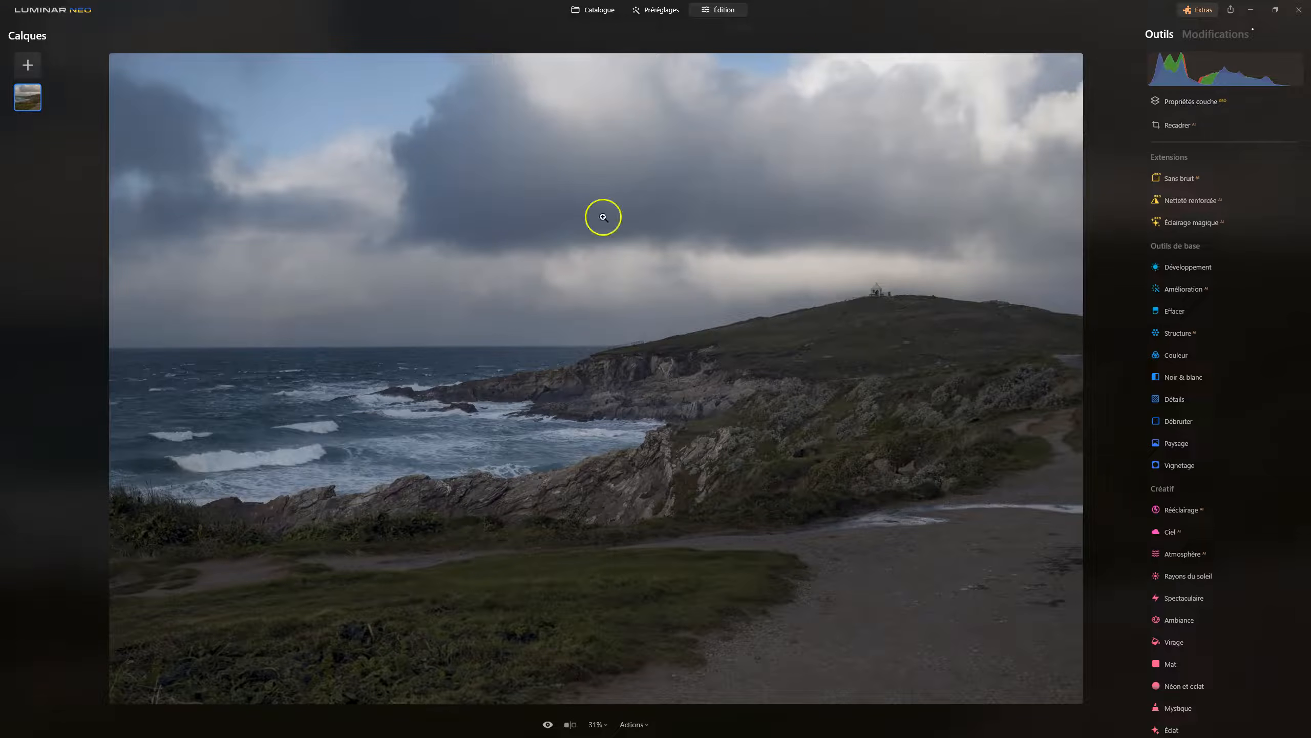
- Reopen Propriétés couche to look at its blend mode setting, and close it again
click(1190, 102)
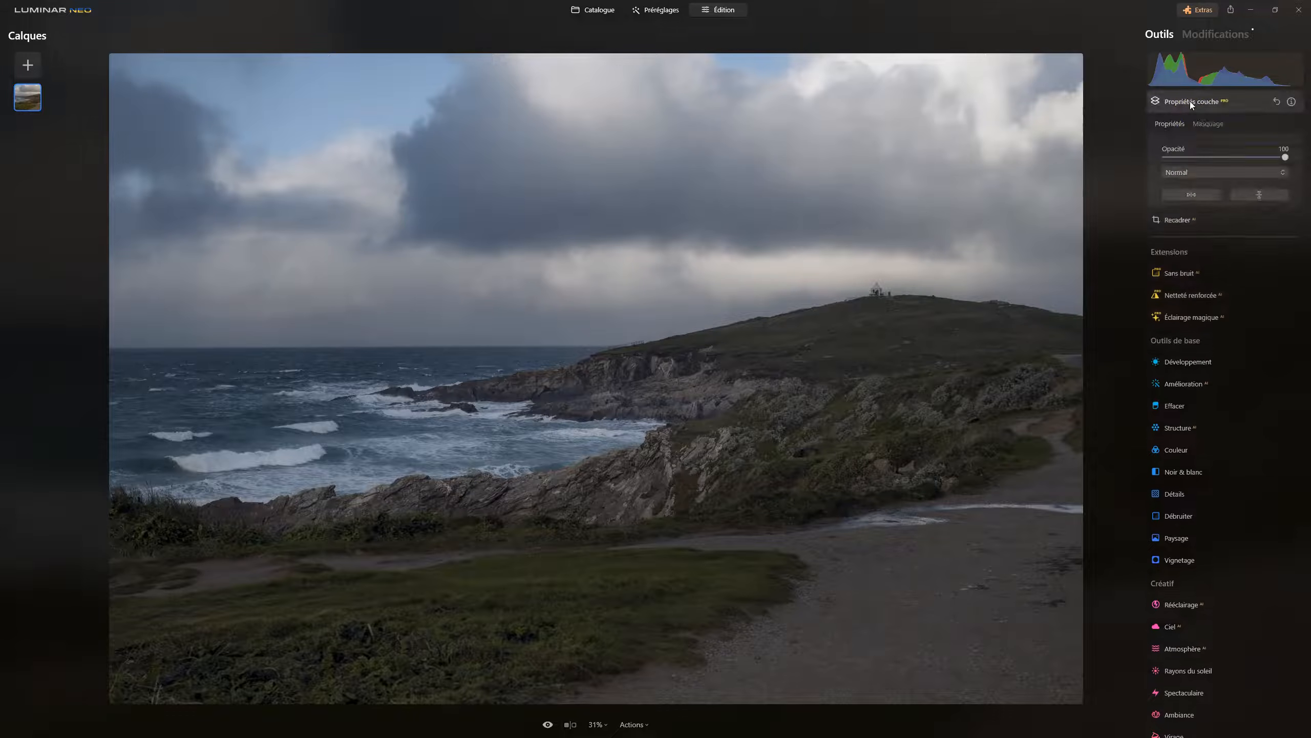
click(1192, 174)
click(1197, 174)
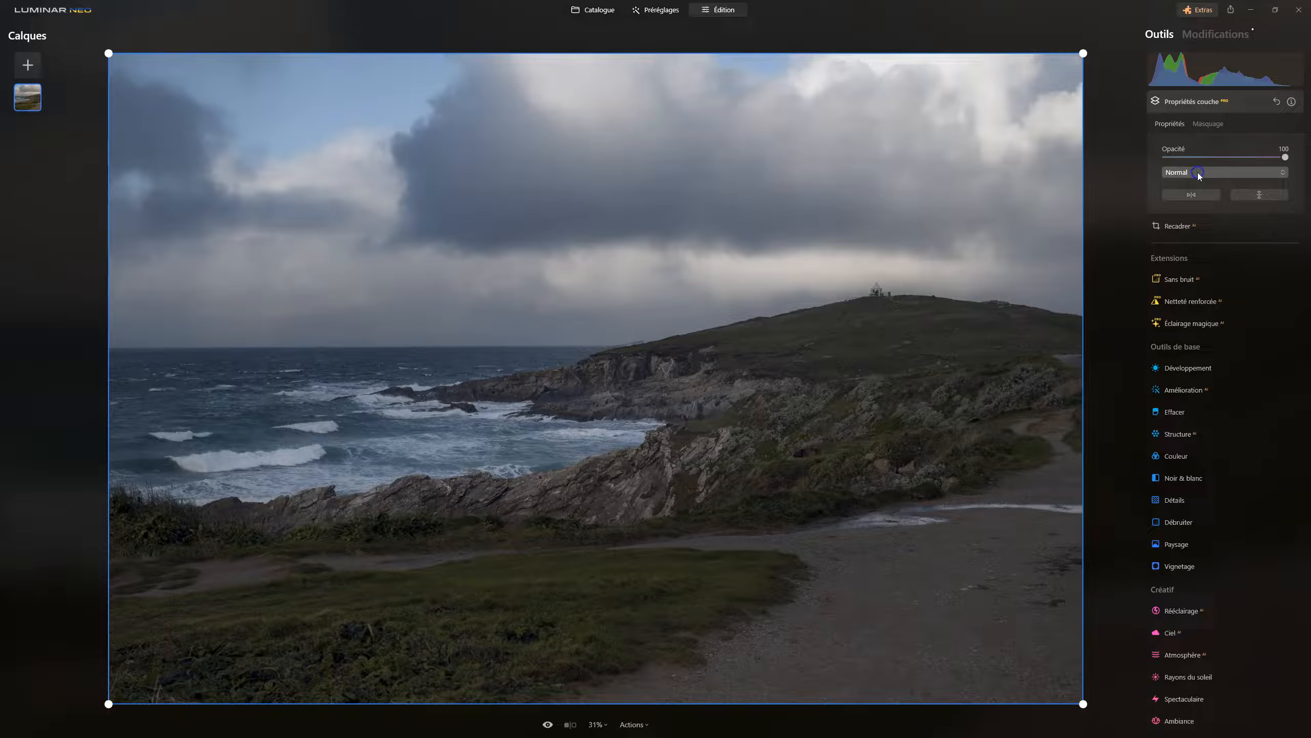
click(1182, 106)
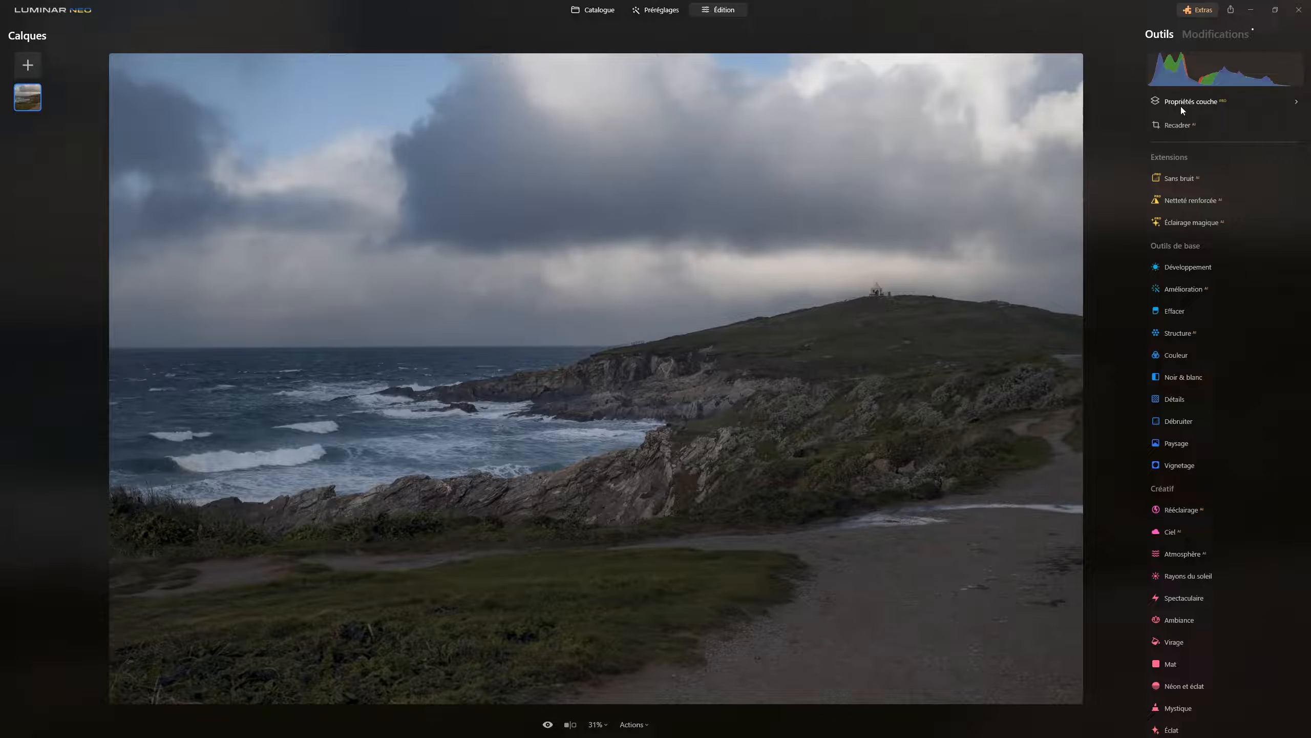
- Start a new Développement edit and pull the Courbes midpoint slightly down to darken the photo
click(1184, 267)
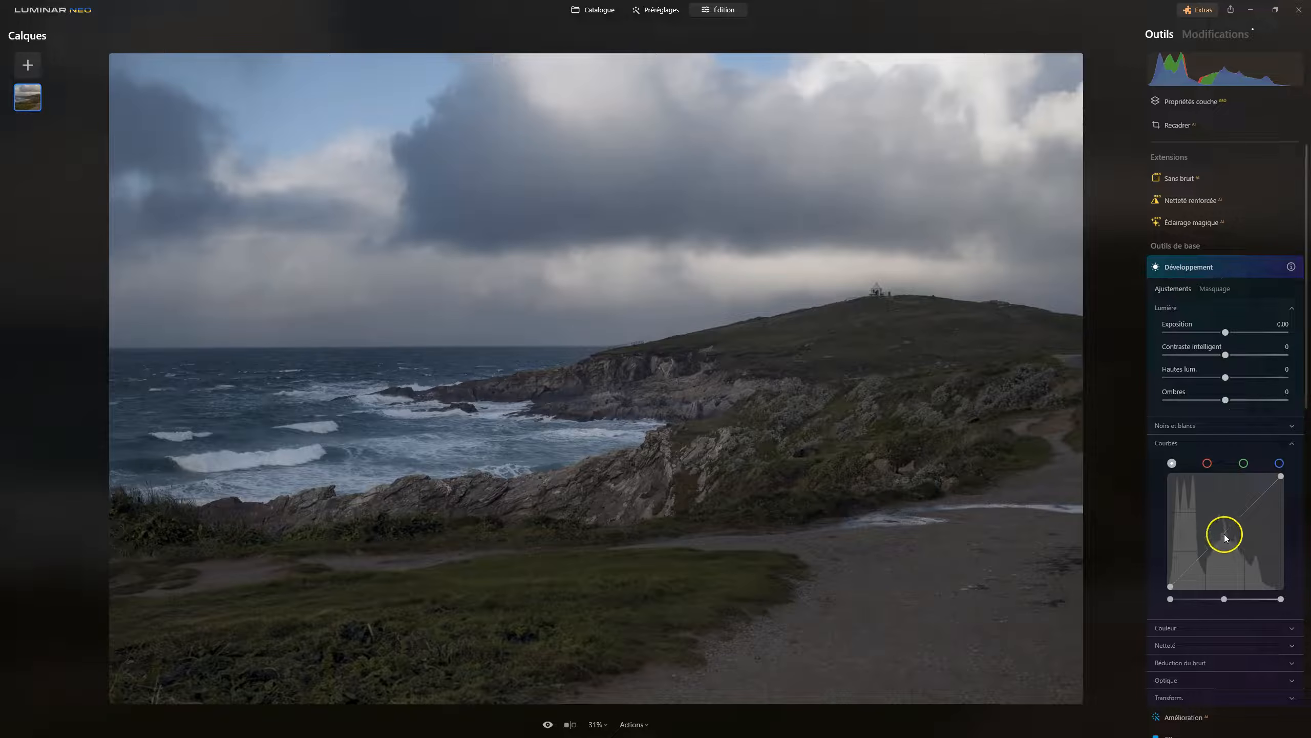
drag(1225, 536, 1228, 538)
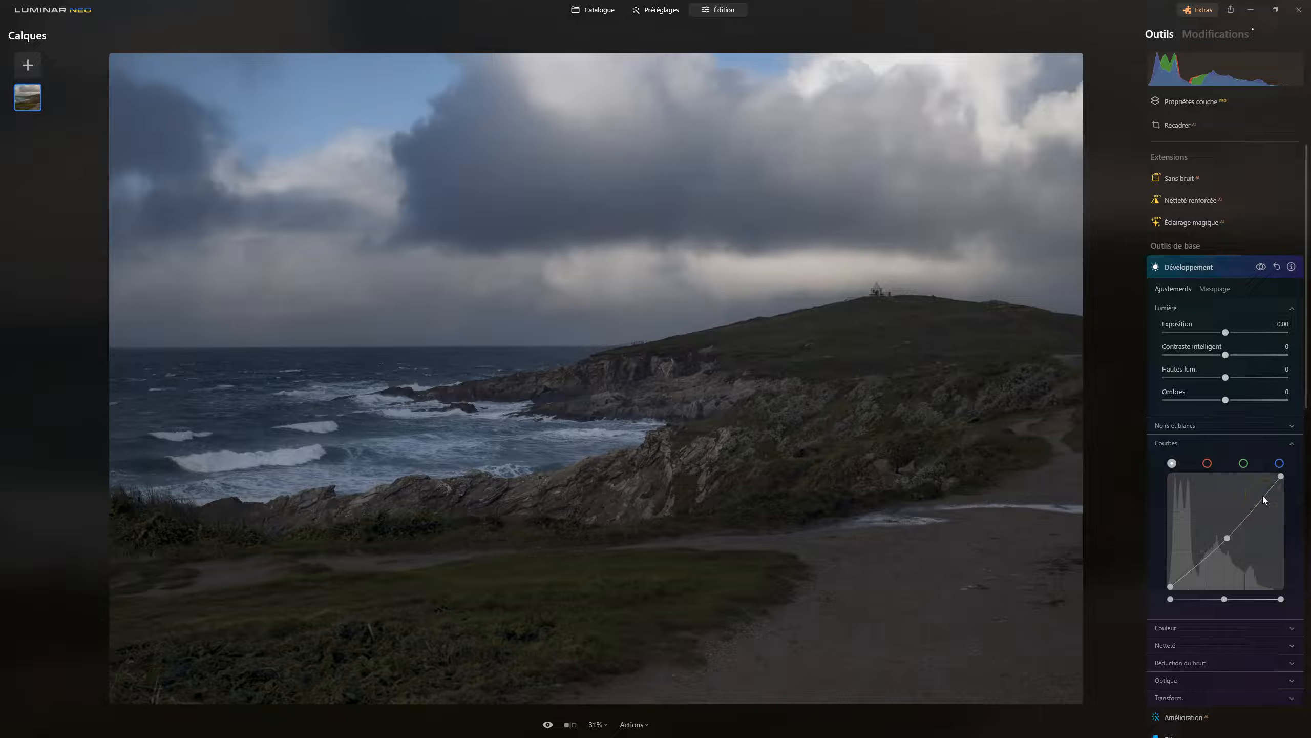
- Mask the edit with the Pinceau at Taille 28 and paint the shaded parts of the foreground rocks
click(1218, 289)
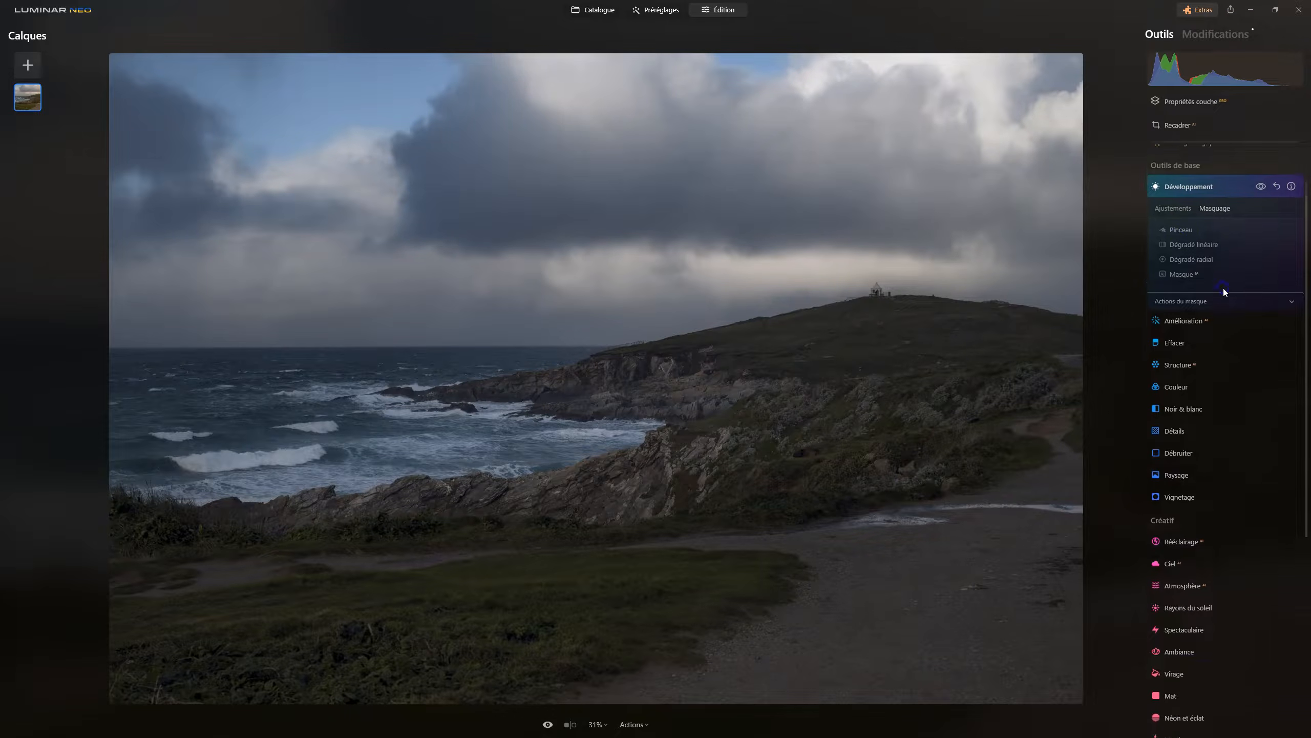
click(1175, 222)
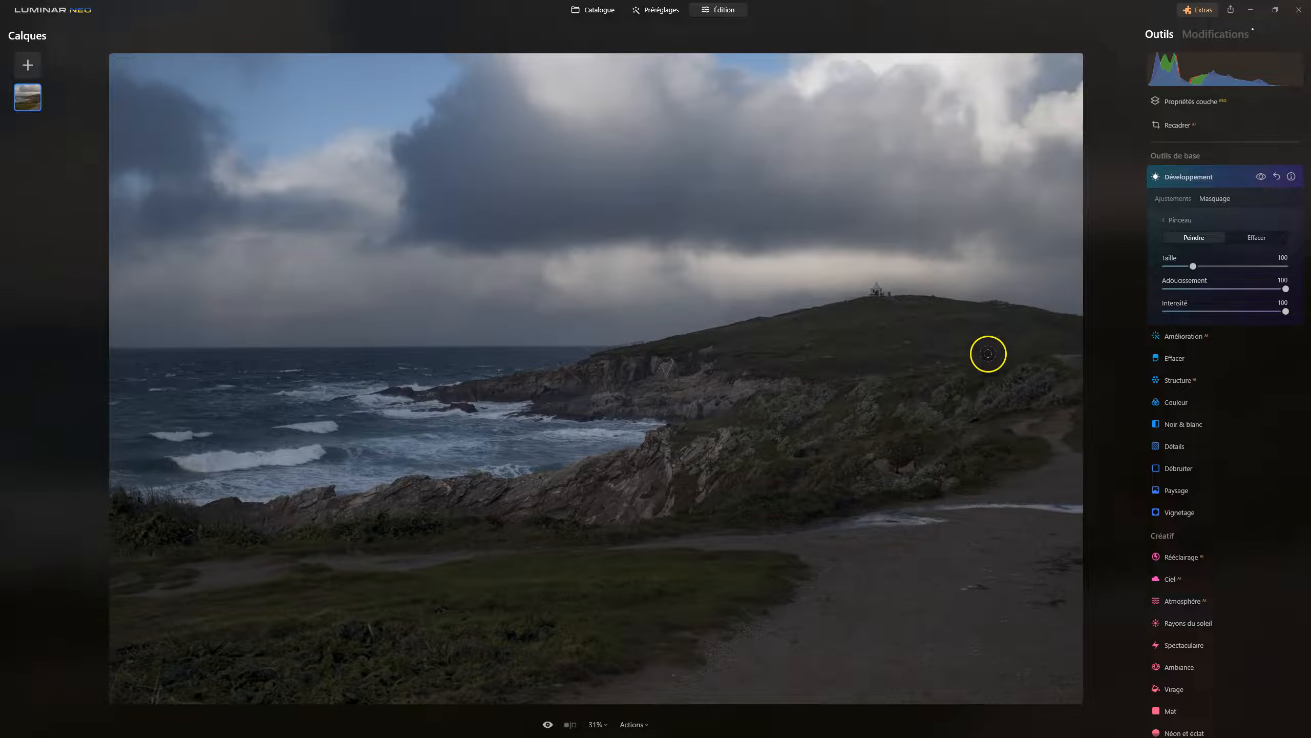
scroll(893, 407, down, 5)
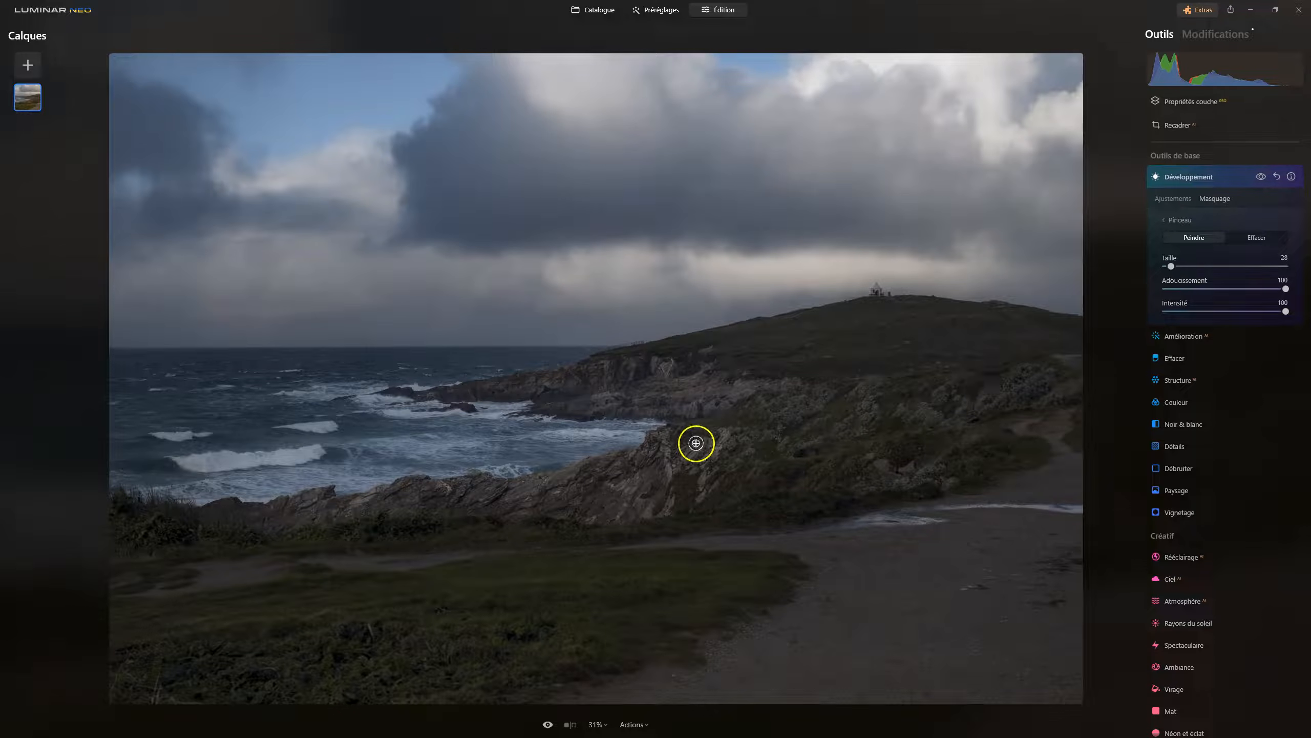
mouse_move(649, 471)
mouse_down()
mouse_move(673, 486)
mouse_move(653, 447)
mouse_move(664, 504)
mouse_up()
drag(663, 502, 619, 516)
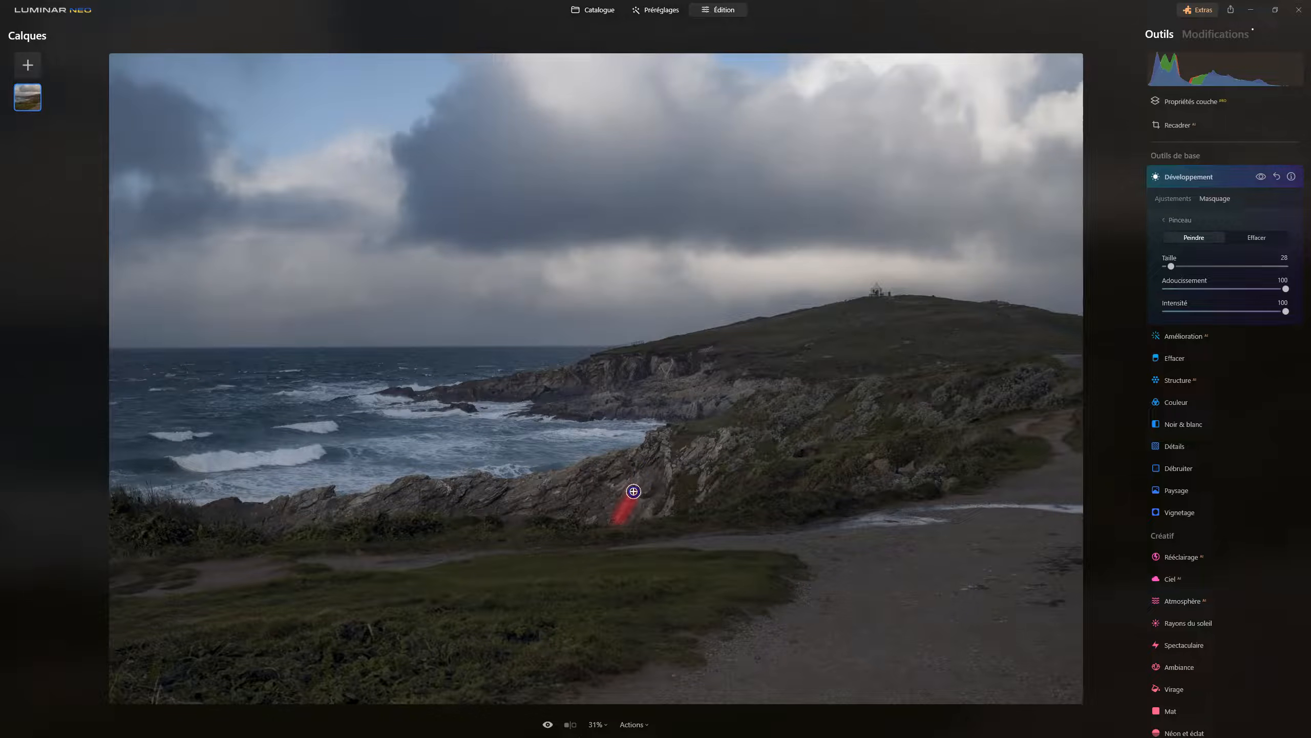
drag(640, 472, 655, 524)
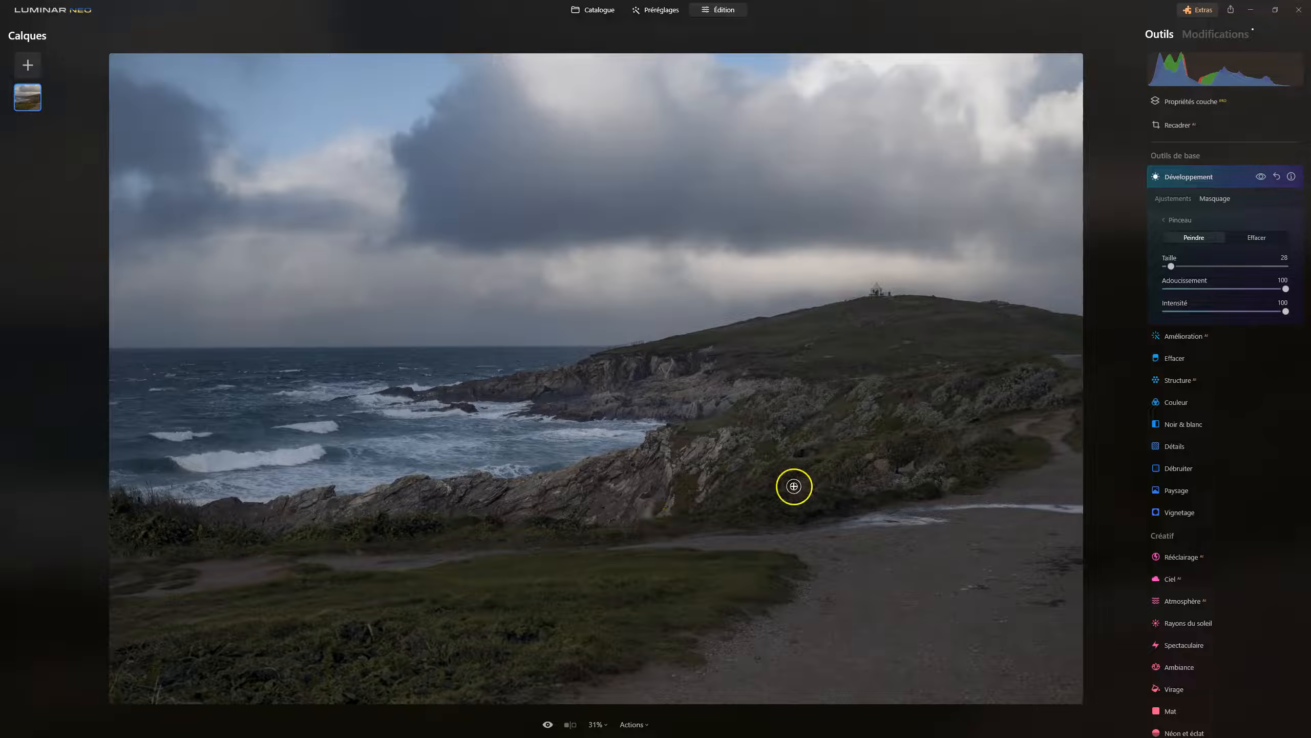
- Compare the photo with and without the edit, and extend the brushed mask further right over the rocks
click(1262, 177)
click(1263, 177)
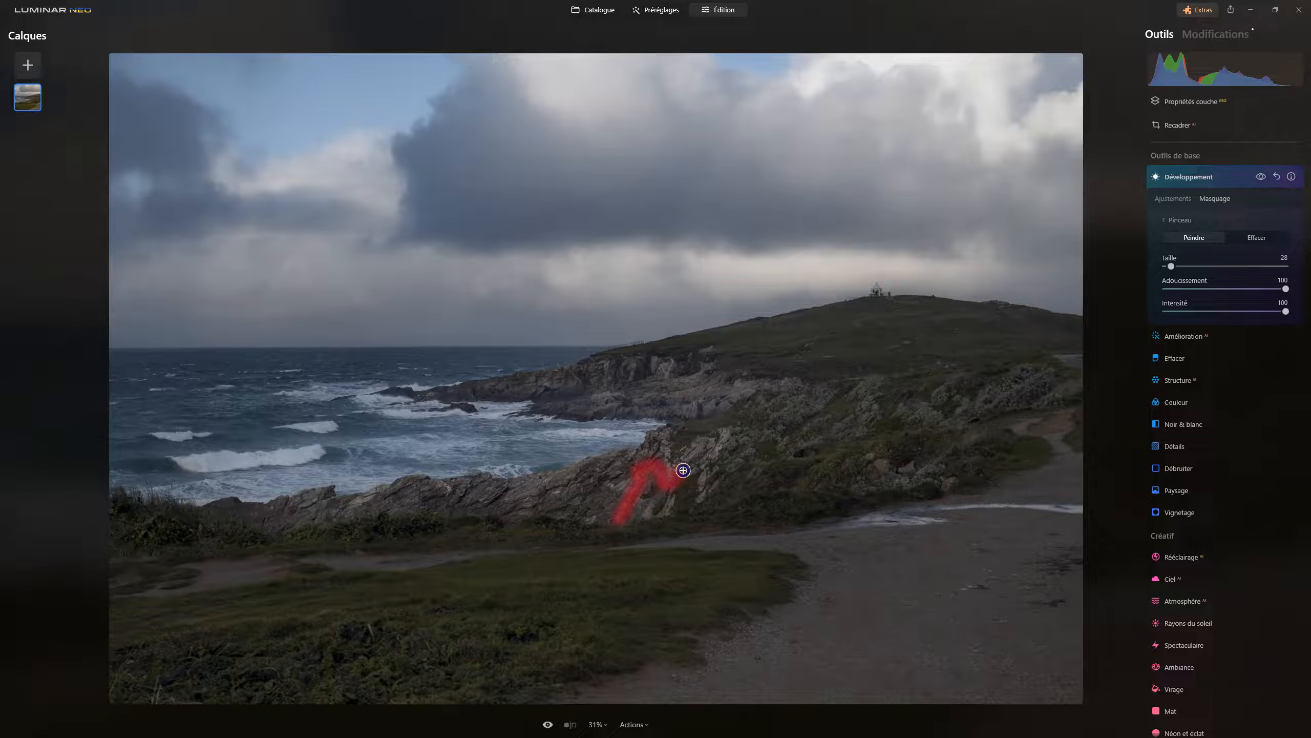
mouse_move(719, 484)
mouse_down()
mouse_move(766, 435)
mouse_move(721, 424)
mouse_up()
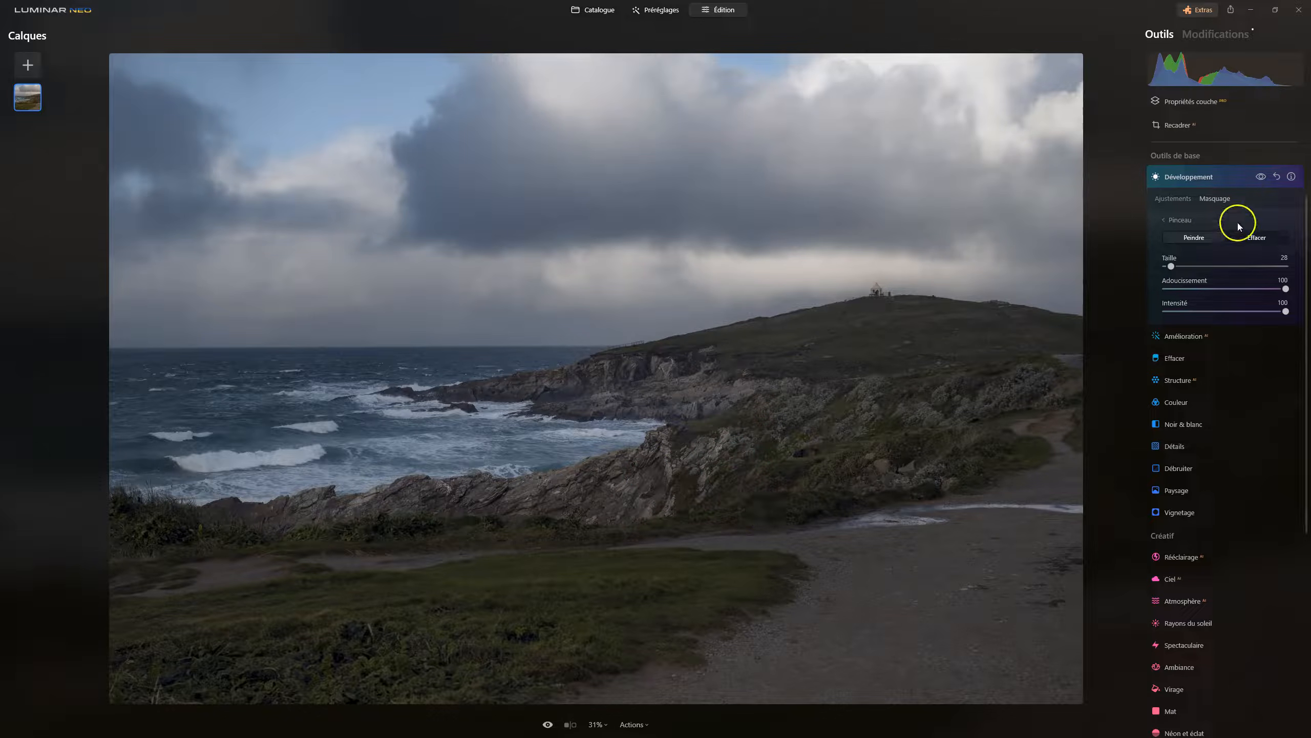
- Compare the photo repeatedly with and without the brushed darkening on the rocks
click(1261, 177)
click(1262, 179)
click(1263, 178)
click(1263, 179)
click(1263, 179)
click(1263, 179)
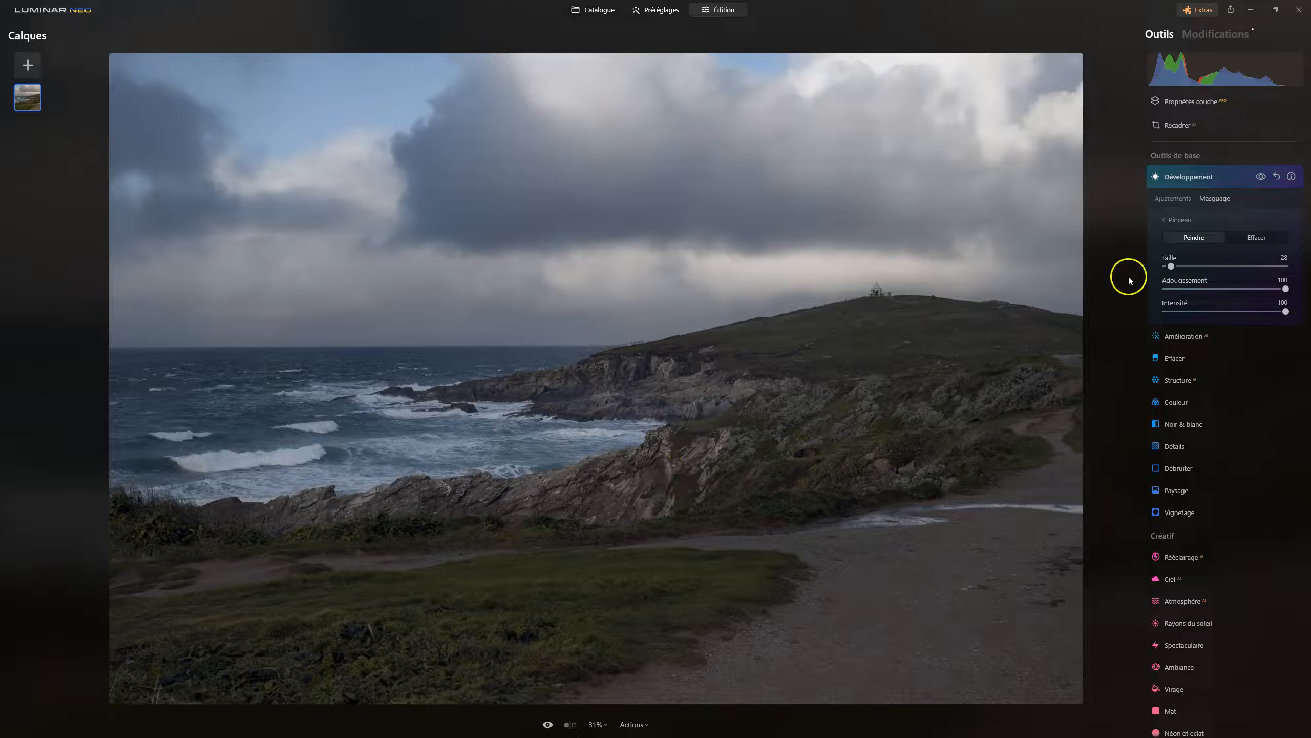
click(1262, 176)
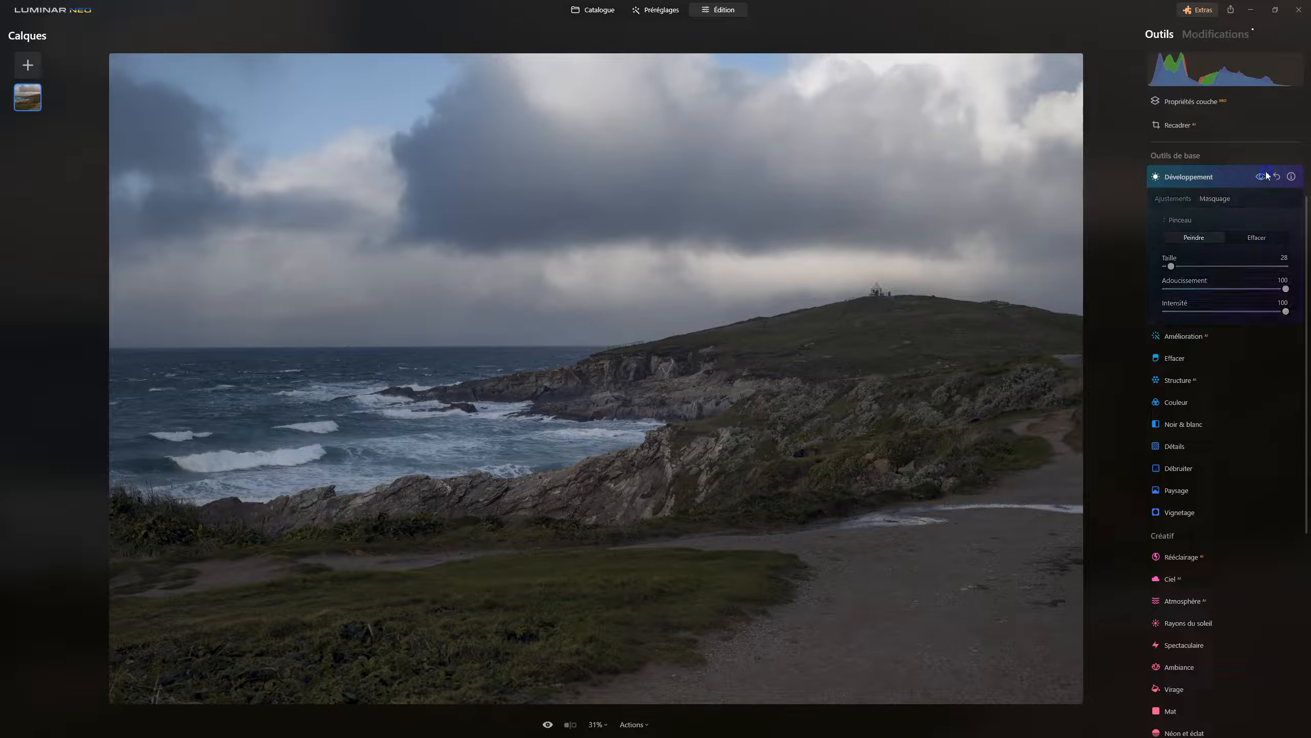
click(1264, 176)
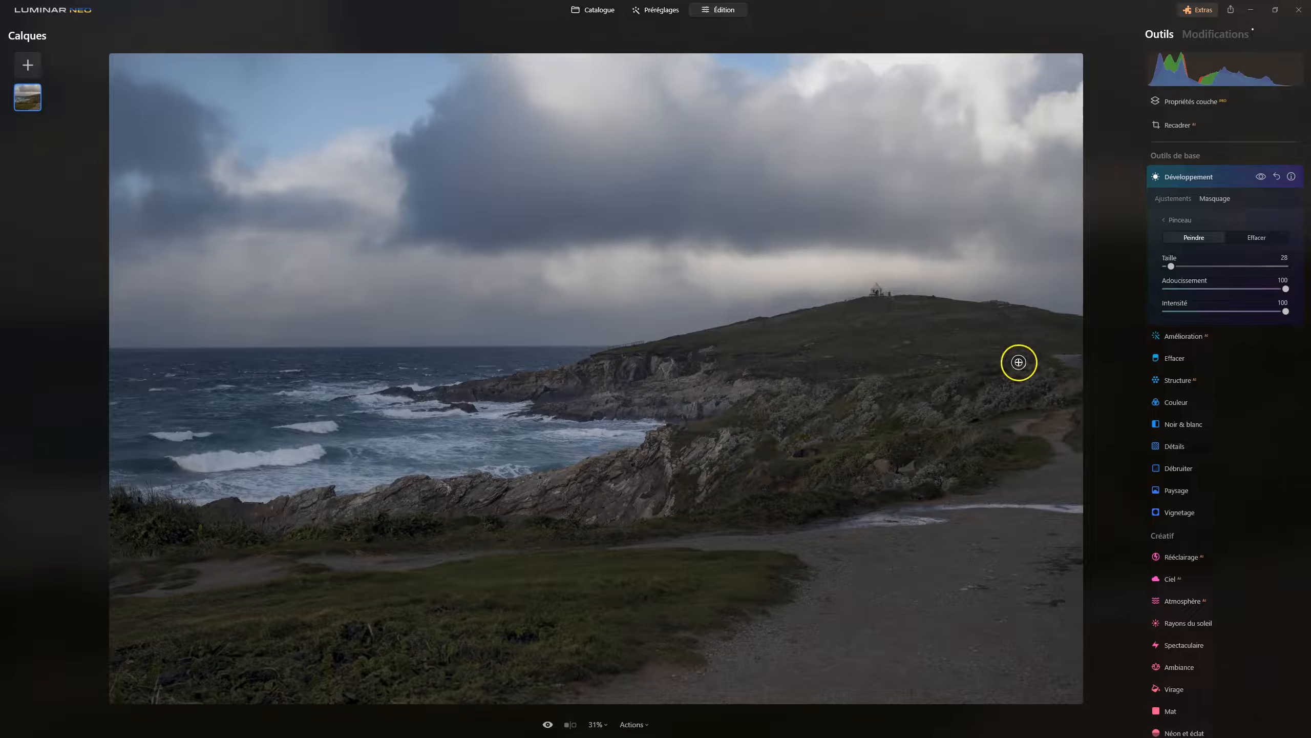
- Return to the adjustments, move the Courbes midpoint slightly up, and compare the photo with and without the edit
click(1174, 202)
drag(1240, 454, 1229, 451)
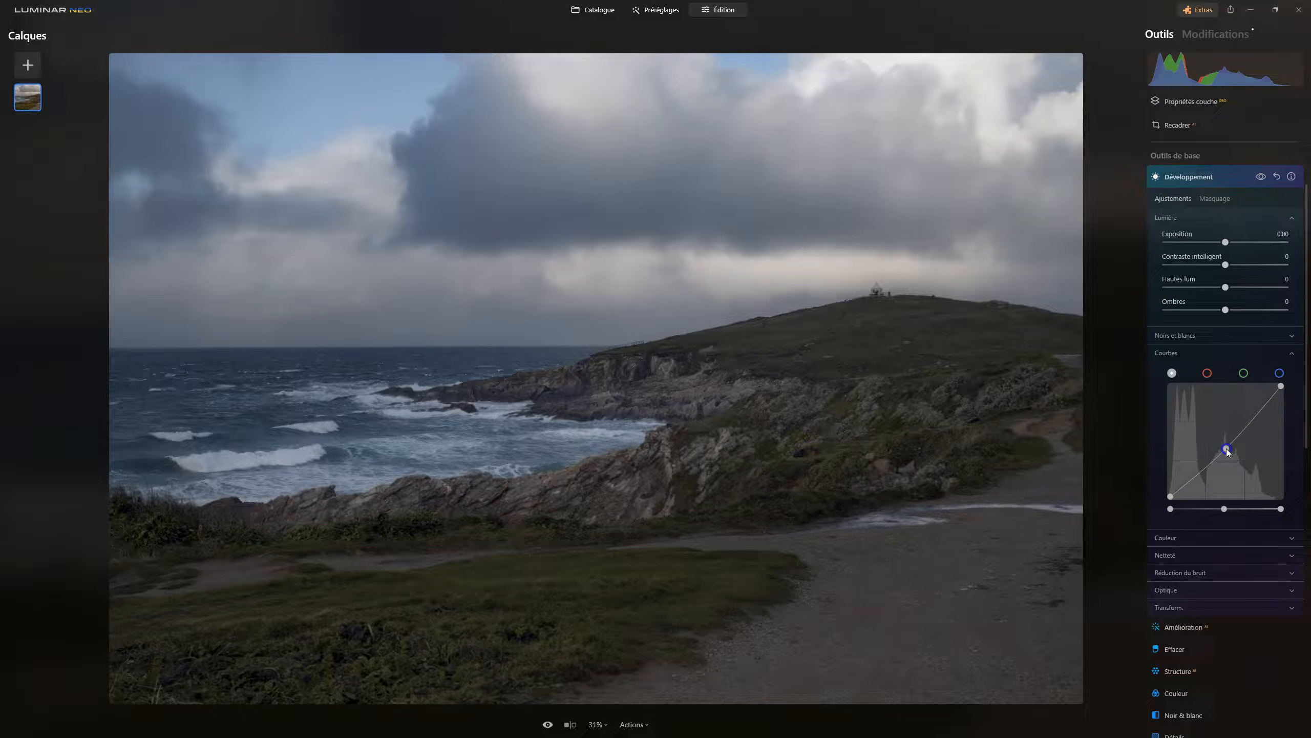
click(1260, 176)
click(1258, 177)
click(1258, 177)
click(1261, 181)
click(1261, 181)
- Return to the brush mask in Peindre mode and extend it along the foreground rocks toward the photo's left side
click(1230, 204)
click(1186, 241)
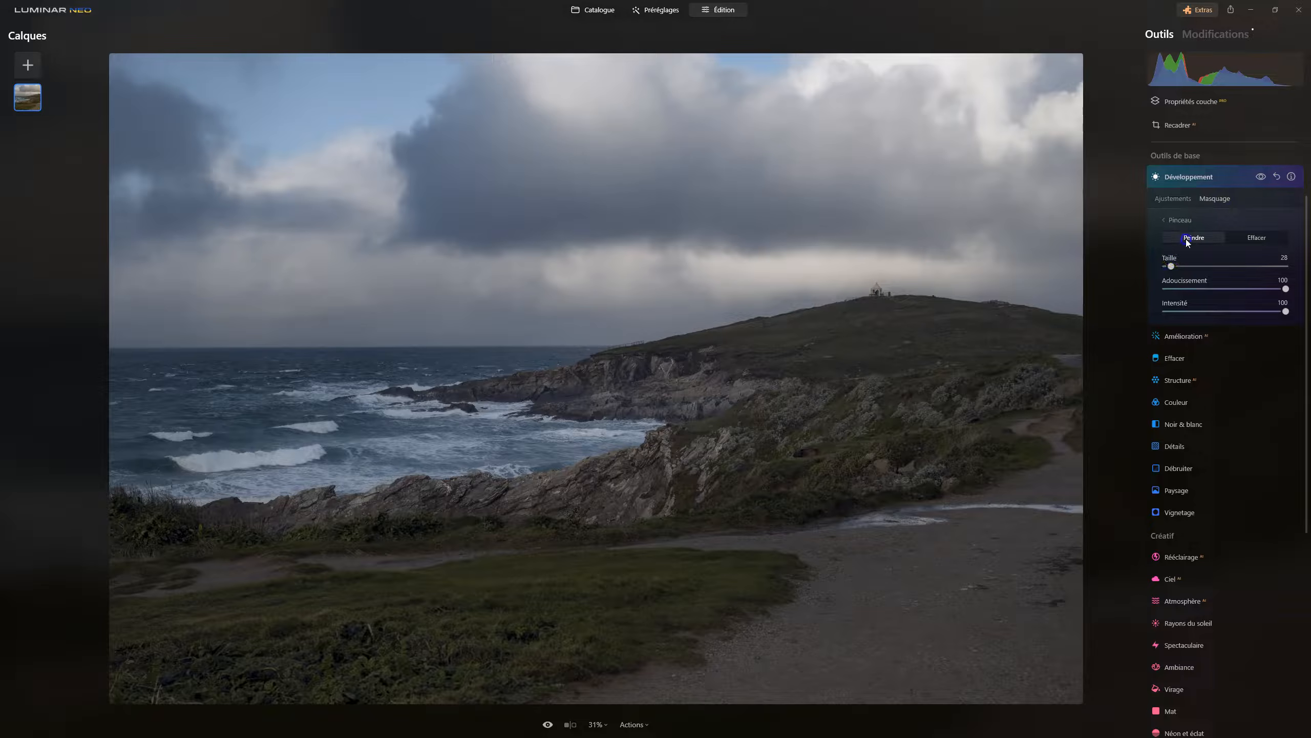
click(1192, 240)
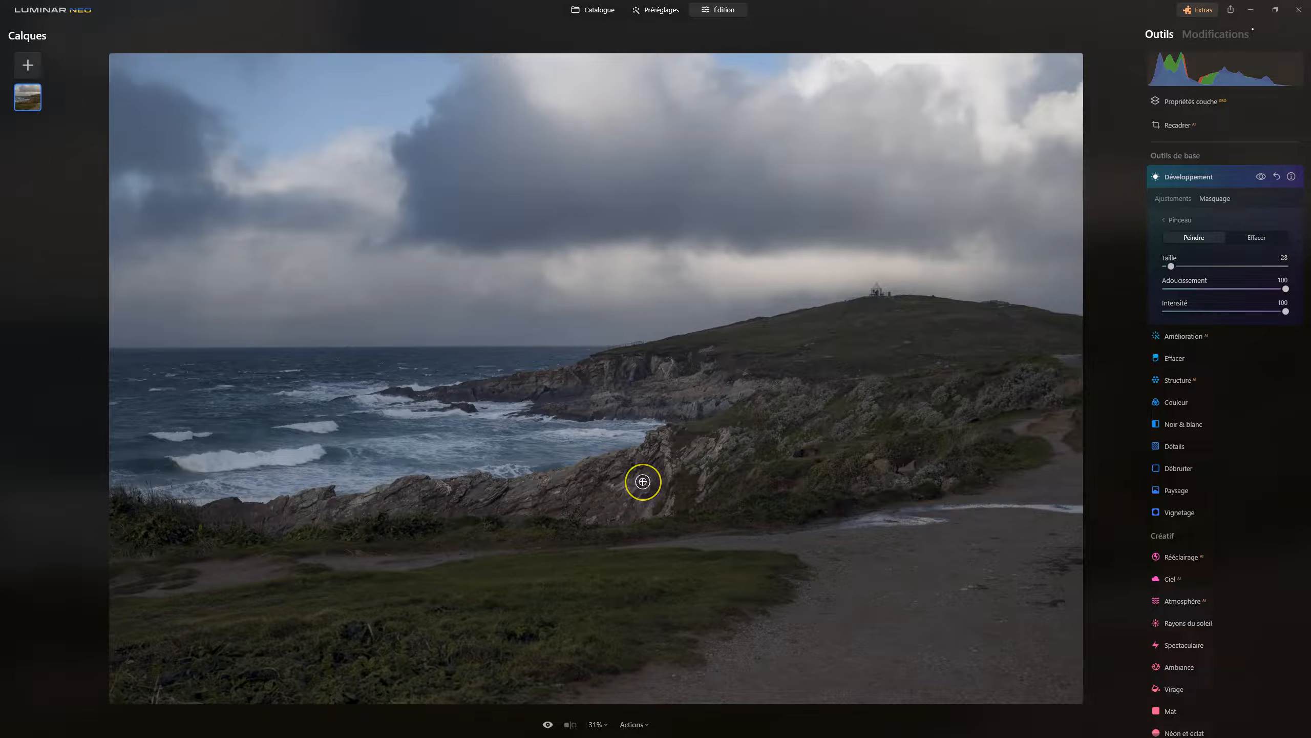
mouse_move(643, 481)
mouse_down()
mouse_move(602, 493)
mouse_move(607, 481)
mouse_up()
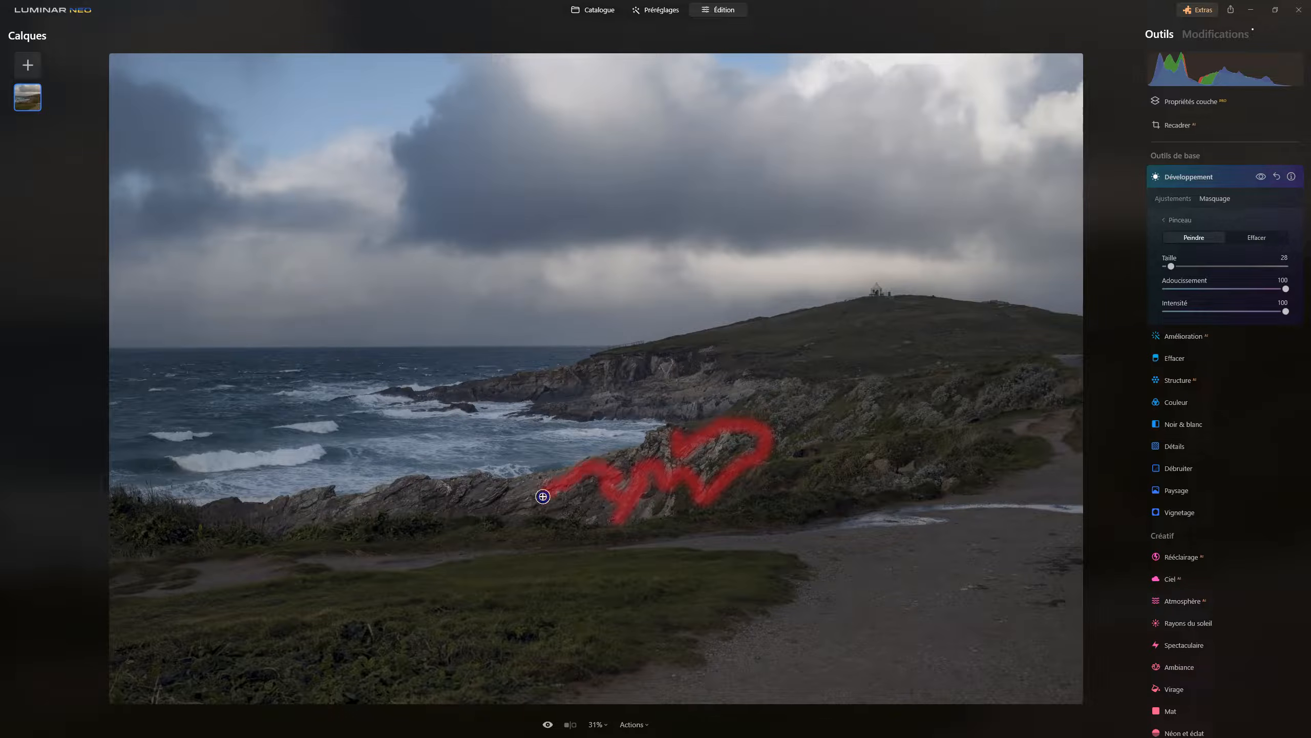
mouse_move(541, 515)
mouse_down()
mouse_move(615, 523)
mouse_move(512, 506)
mouse_move(535, 498)
mouse_move(509, 500)
mouse_move(544, 521)
mouse_move(503, 518)
mouse_move(501, 501)
mouse_move(477, 530)
mouse_move(451, 509)
mouse_move(454, 495)
mouse_move(594, 507)
mouse_move(512, 518)
mouse_move(444, 497)
mouse_up()
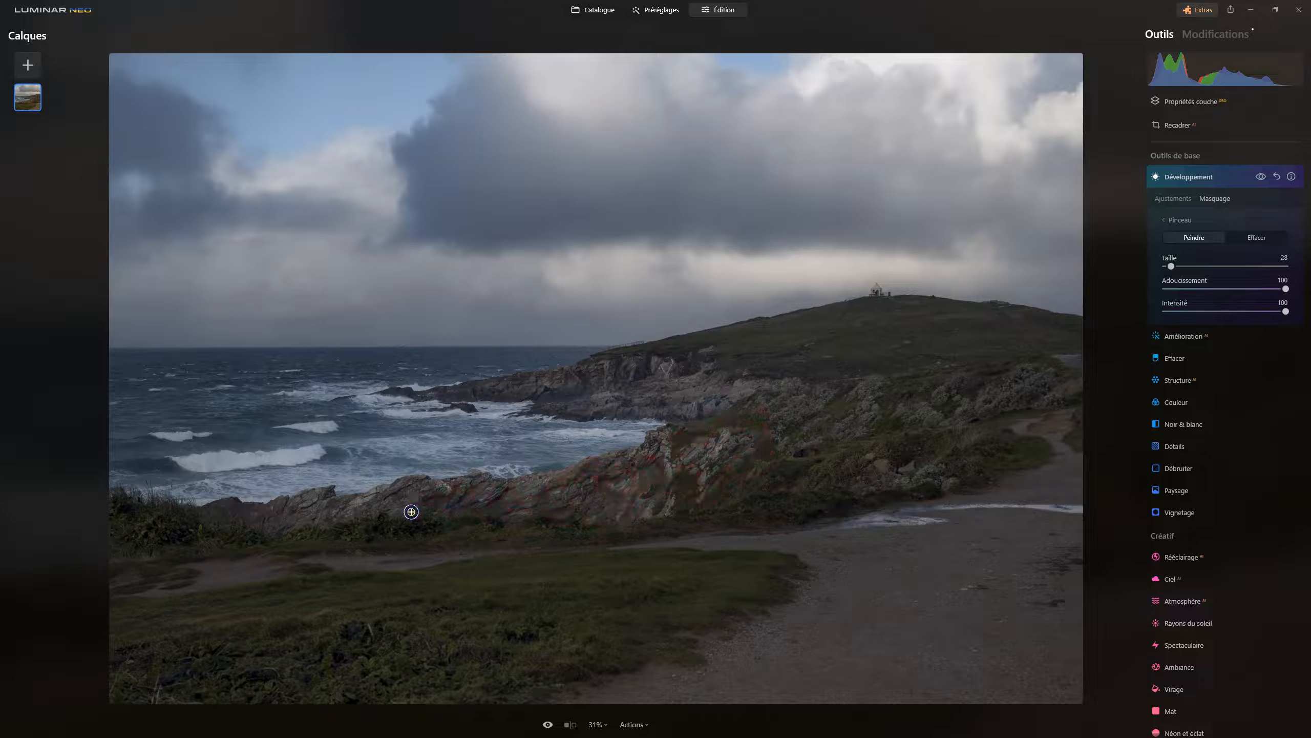
drag(415, 513, 322, 515)
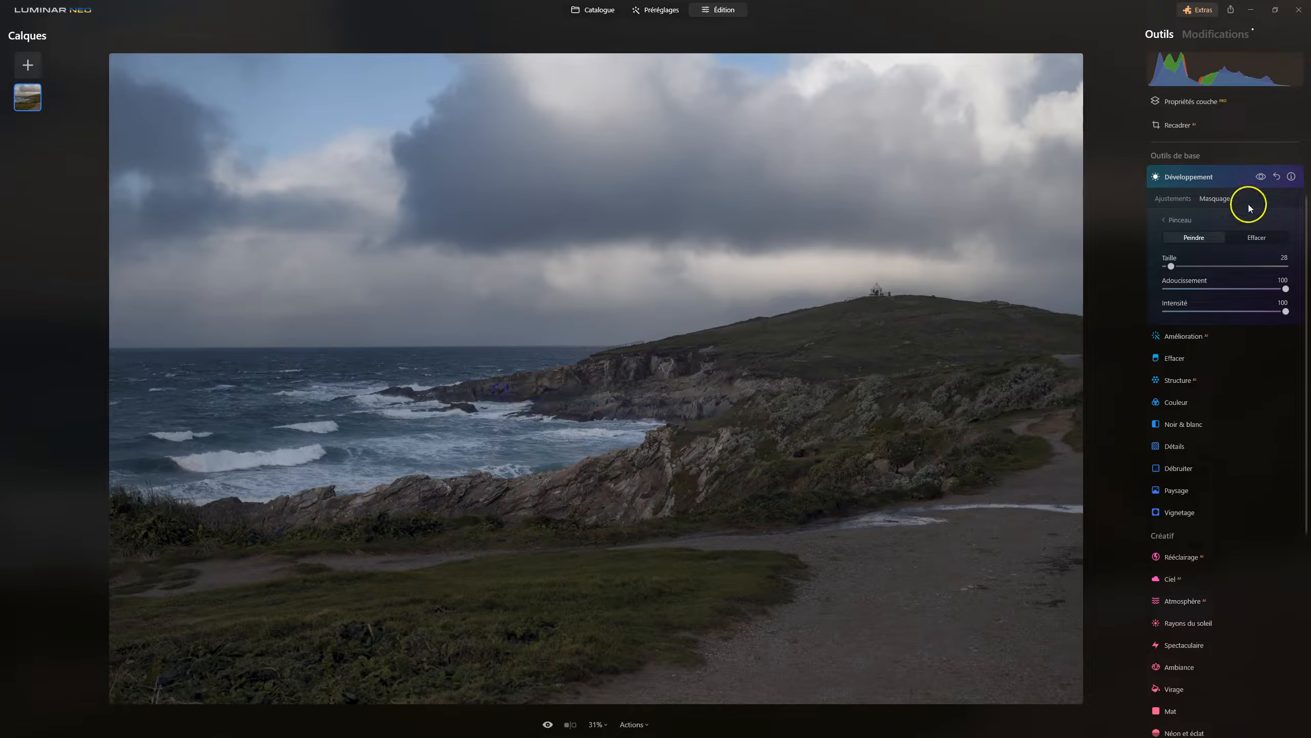
- Check the extended mask's effect and raise the Courbes midpoint a little more to soften the darkening
click(1260, 177)
click(1171, 198)
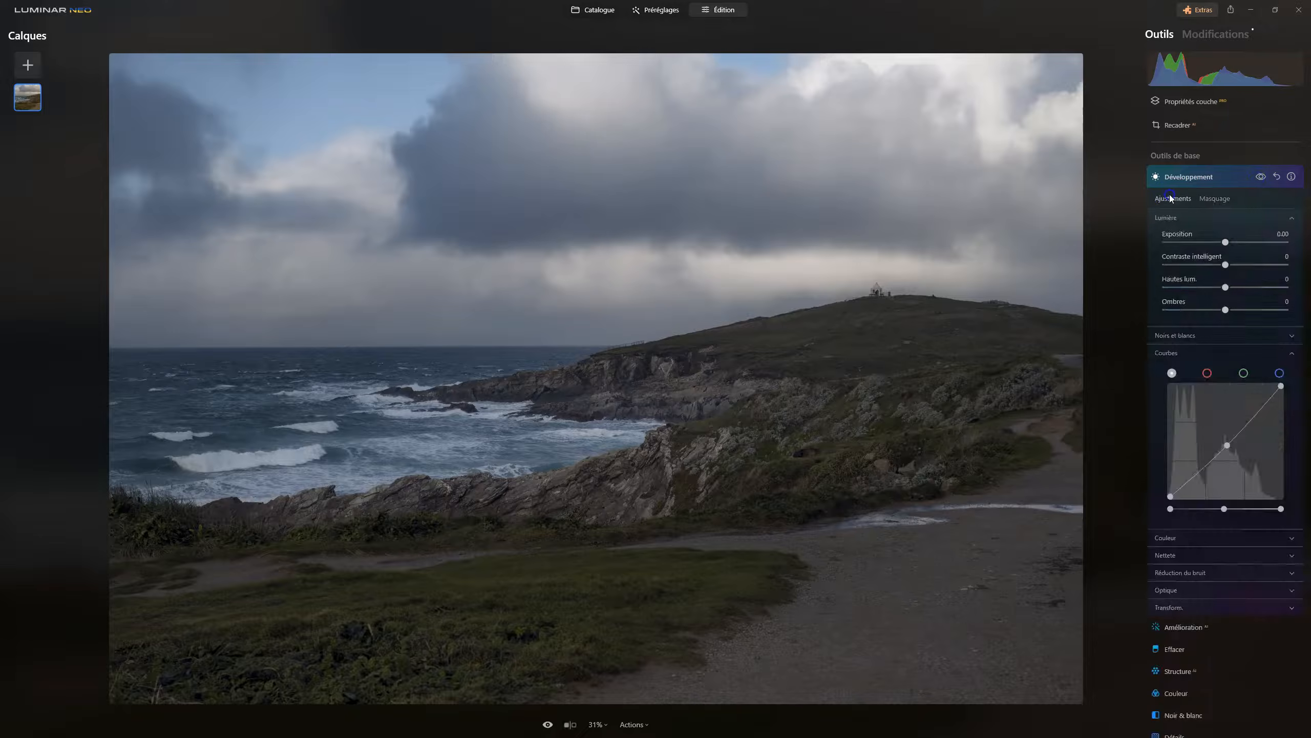
click(1226, 443)
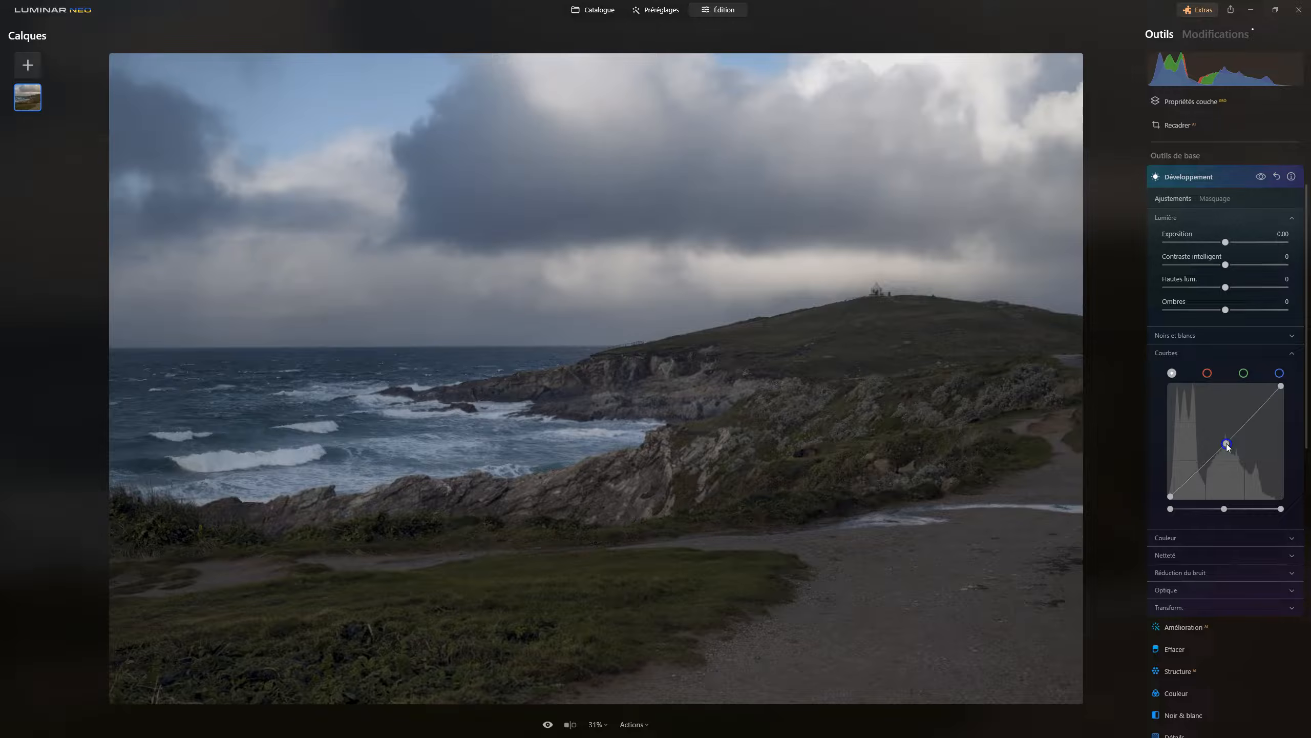
- Compare the photo with and without the softened rock darkening, and close Développement
click(1262, 177)
click(1262, 178)
click(1262, 178)
click(1261, 178)
click(1262, 178)
click(1261, 178)
click(1193, 175)
click(1192, 175)
- Examine the Courbes of the latest Développement entry in the list of applied edits, and collapse it
click(1224, 36)
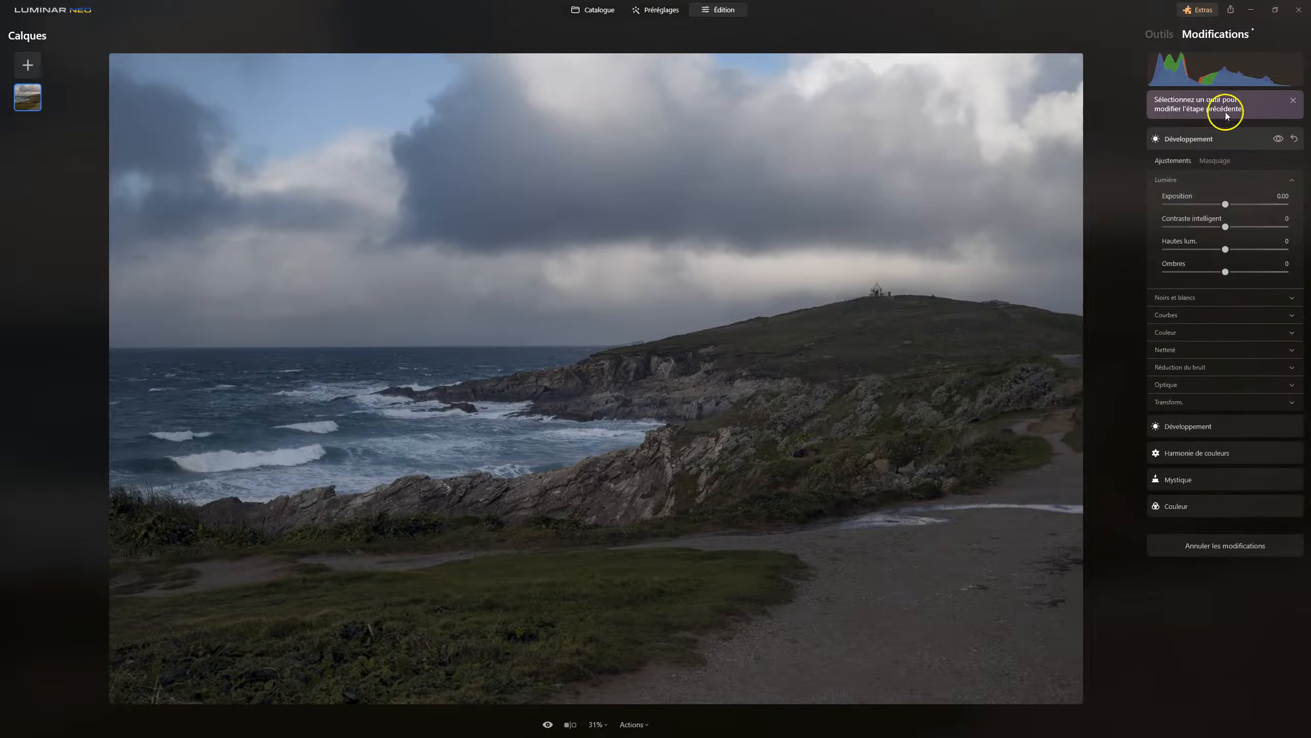
click(1173, 315)
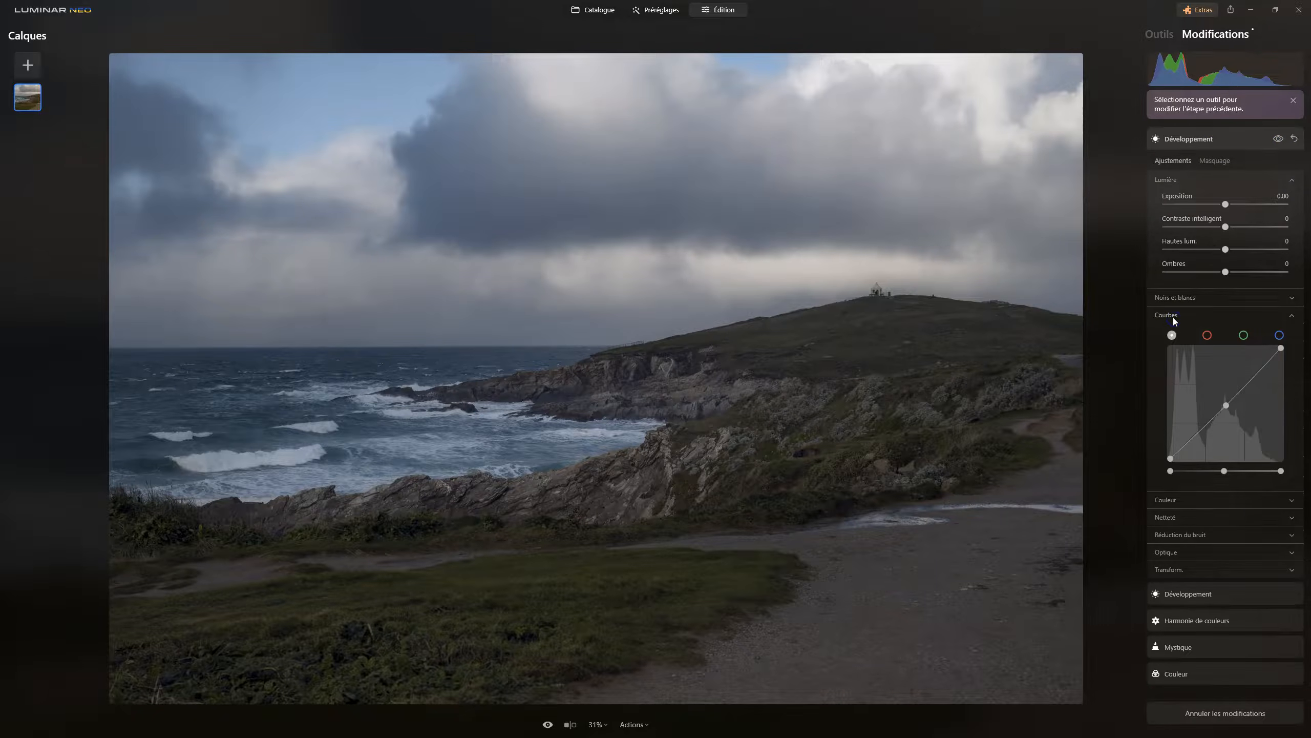
click(1180, 138)
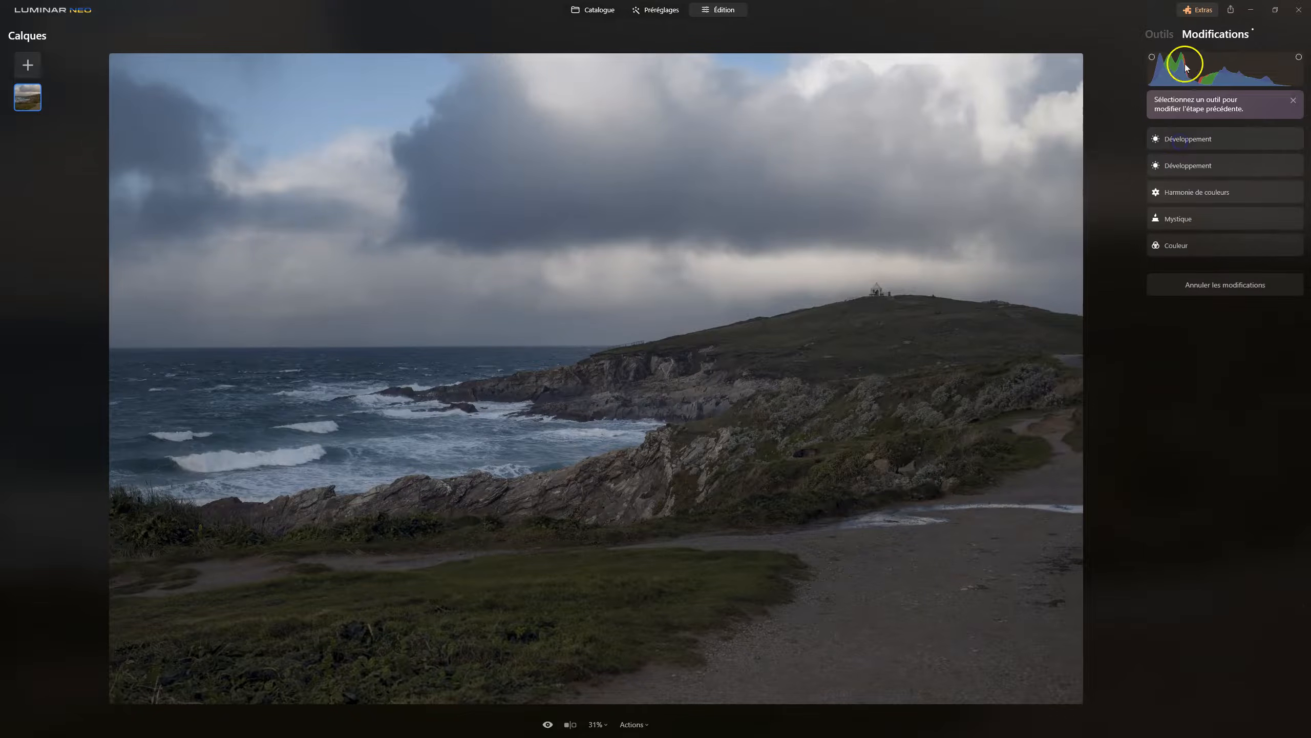
- Start another Développement edit and pull the Courbes midpoint slightly up to brighten the photo
click(1165, 40)
click(1187, 176)
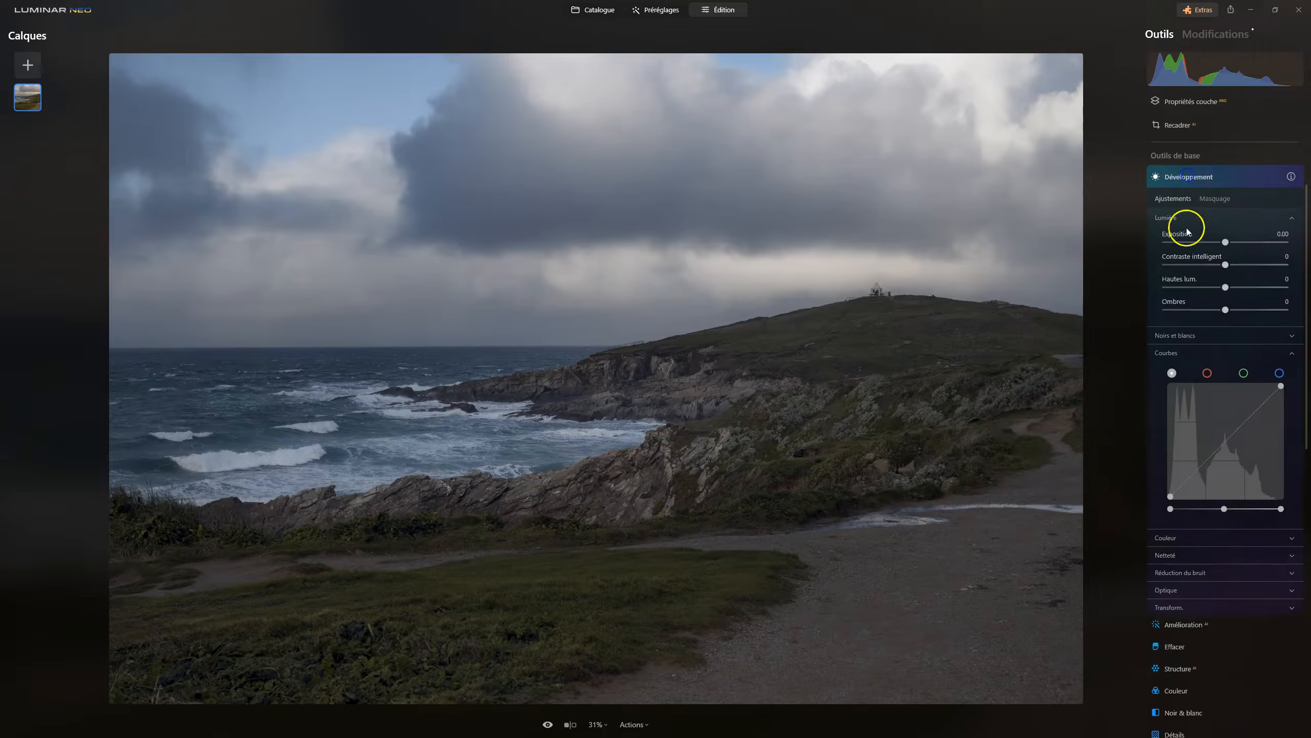
drag(1221, 446, 1221, 444)
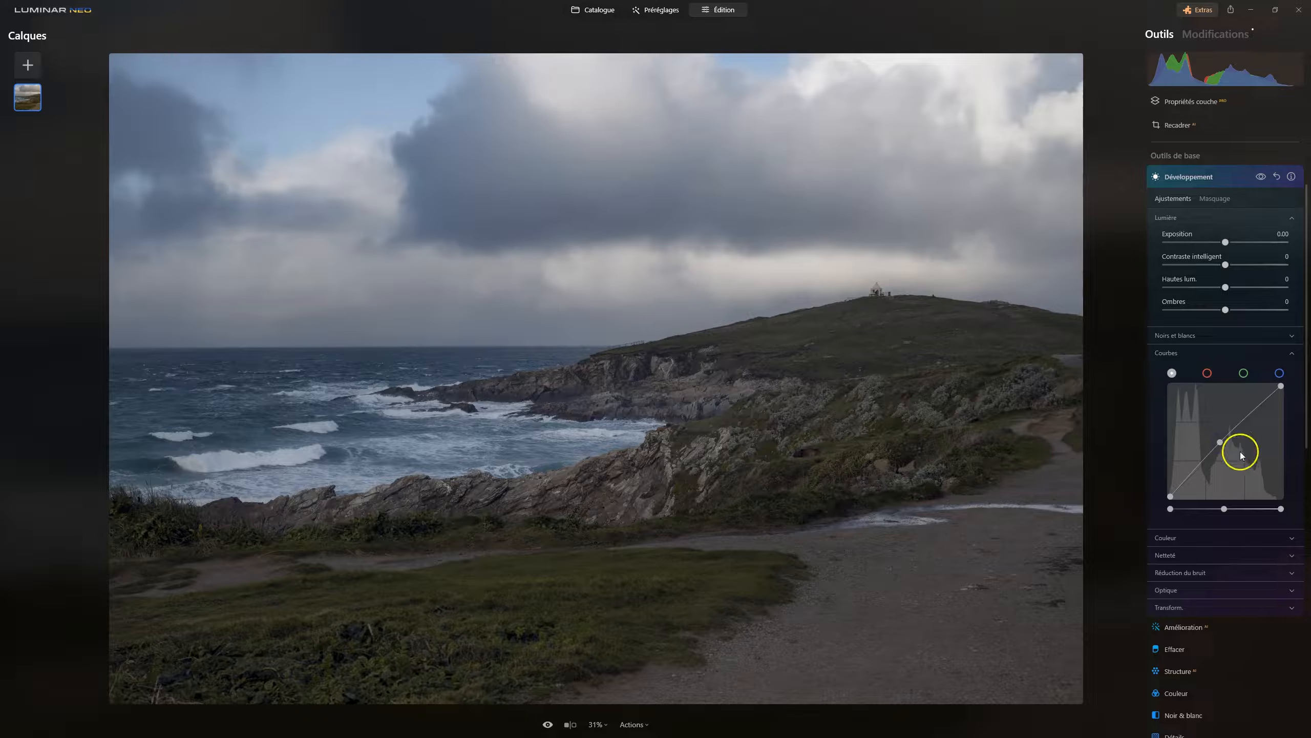
- Mask the brightening edit with the Pinceau and paint a first stroke over the light face of the foreground rocks
click(1226, 200)
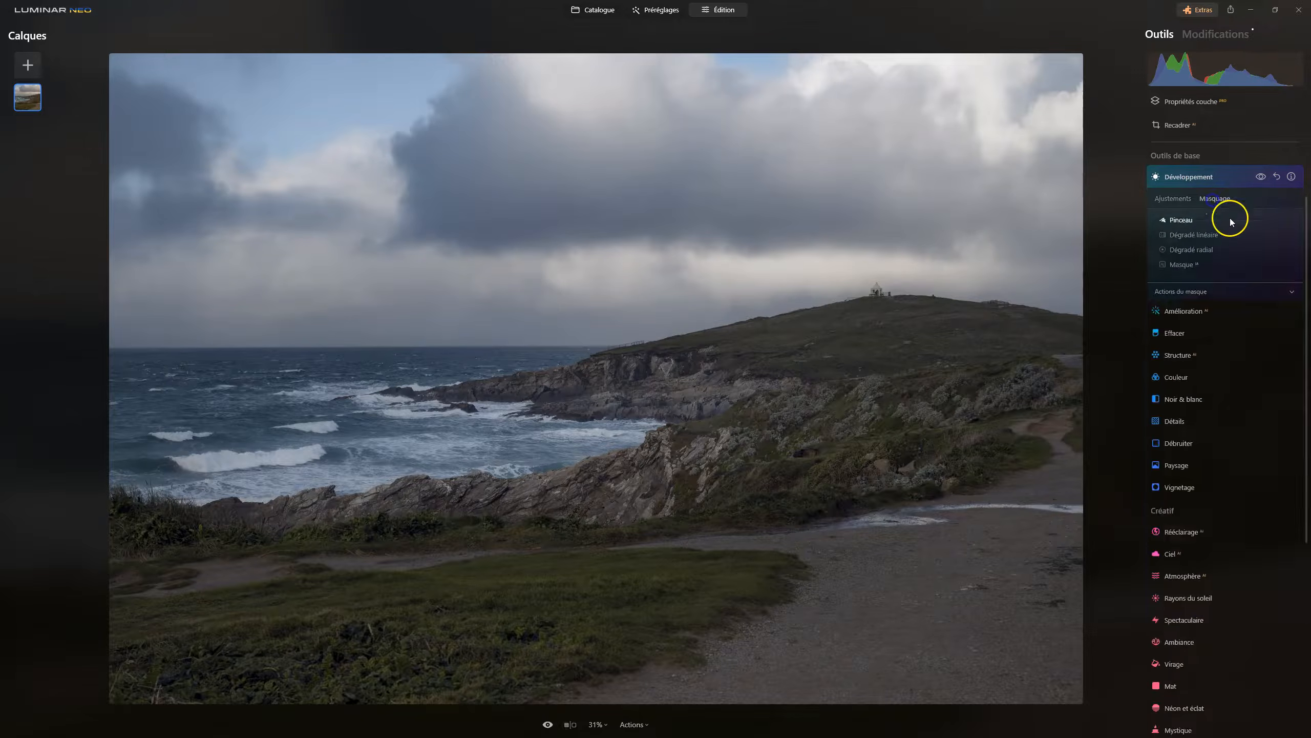
click(1180, 221)
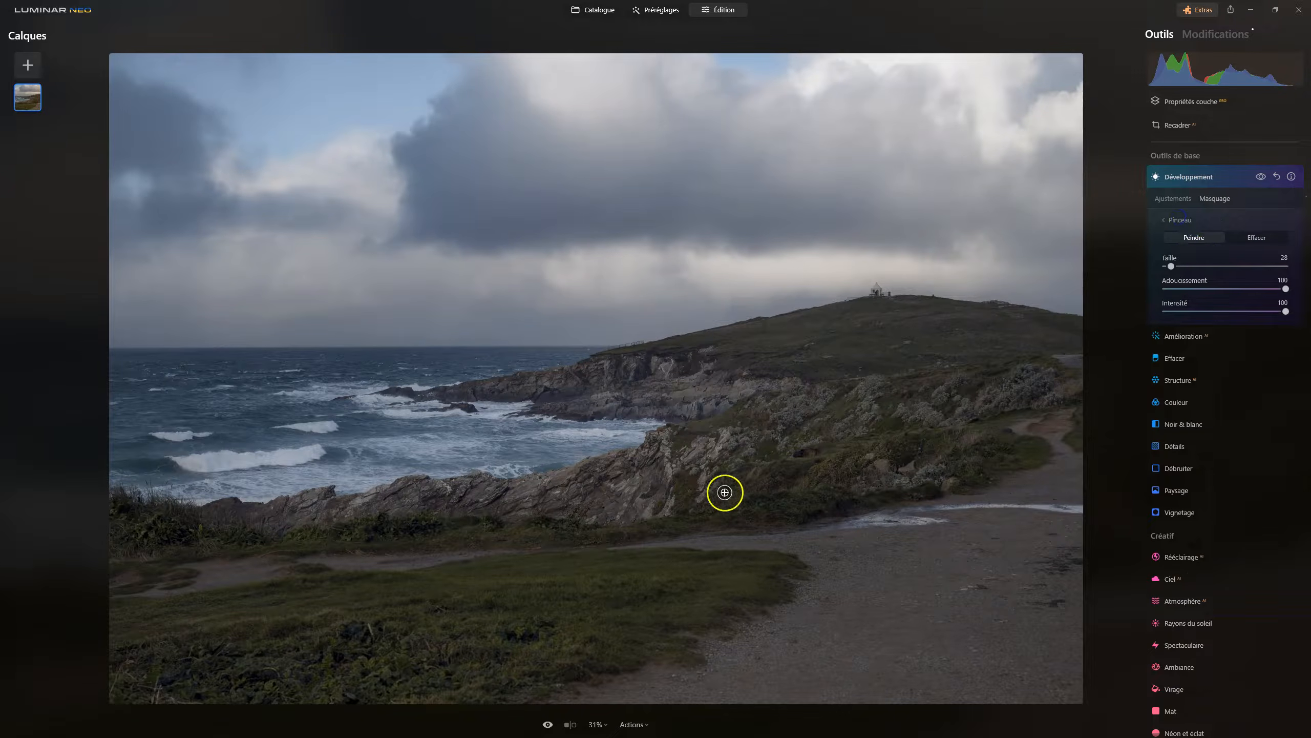
mouse_move(661, 449)
mouse_down()
mouse_move(670, 477)
mouse_move(708, 445)
mouse_move(673, 471)
mouse_up()
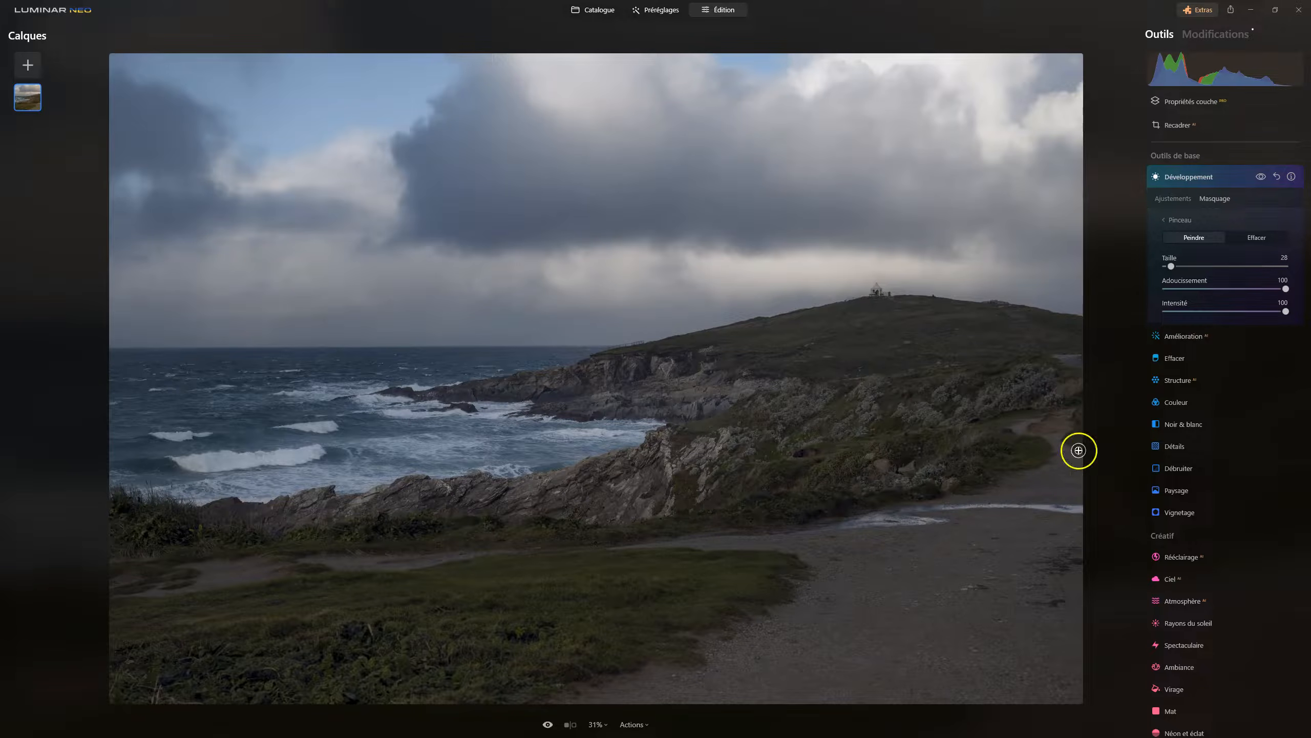
- Try a lower brush Intensité, restore it to 100, and paint the brightening onto the light rock faces beside the first stroke
drag(1285, 313, 1246, 313)
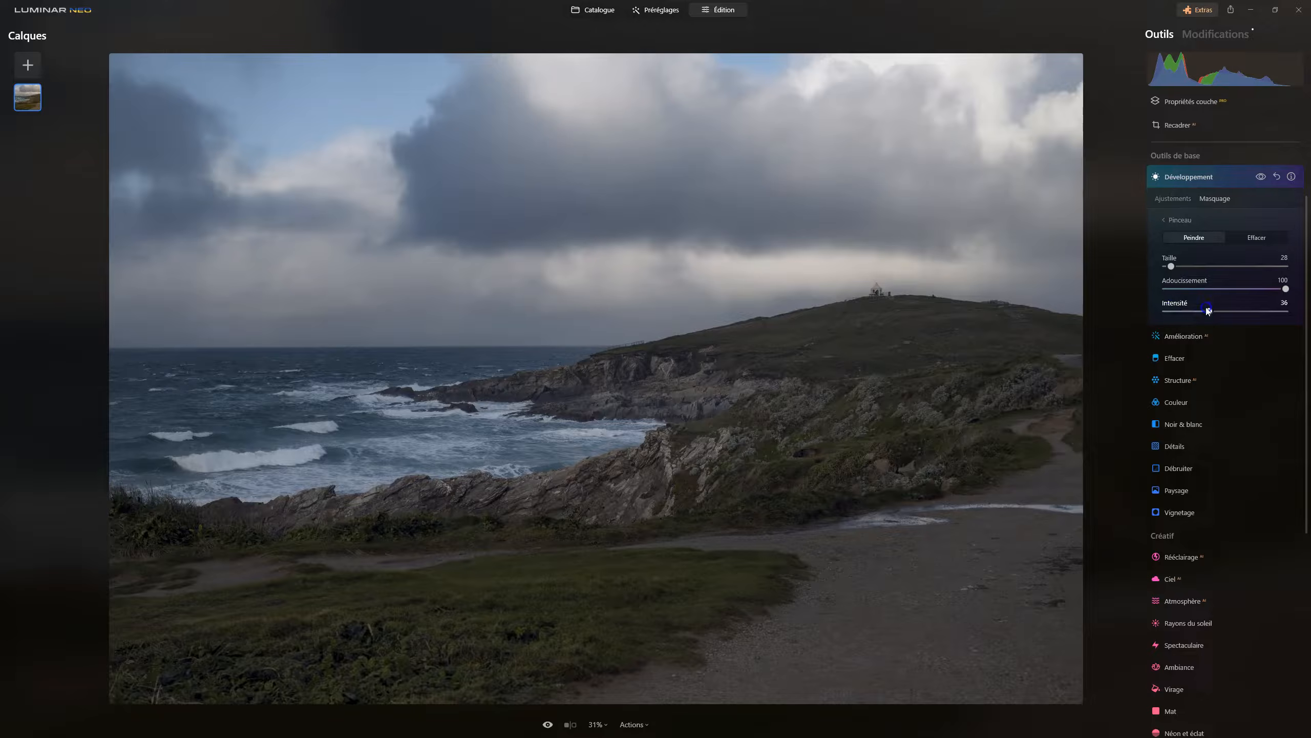
drag(1284, 314, 1289, 312)
drag(627, 489, 618, 513)
drag(1234, 310, 1309, 312)
drag(625, 489, 621, 489)
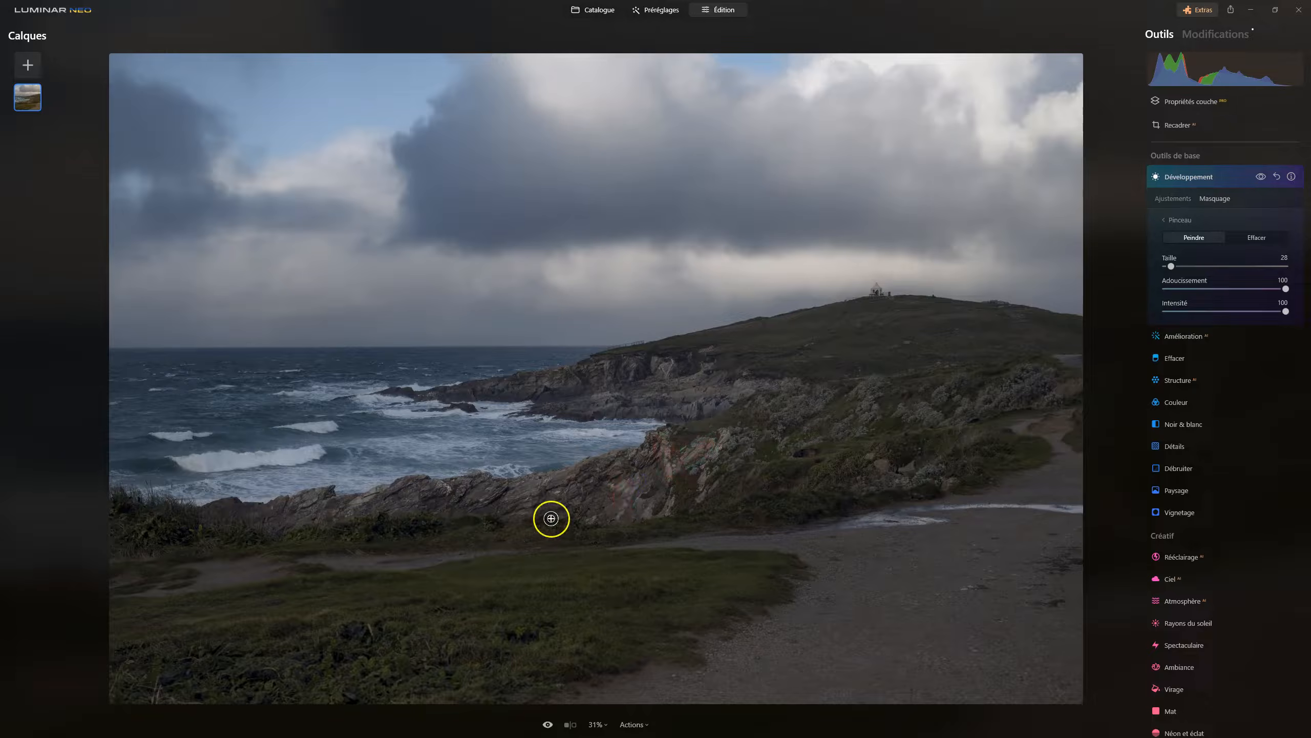
- Brush the brightening onto more light rock faces along the foreground ridge
drag(516, 490, 536, 482)
mouse_move(448, 508)
mouse_down()
mouse_move(447, 489)
mouse_move(371, 496)
mouse_move(489, 553)
mouse_move(424, 556)
mouse_move(527, 511)
mouse_up()
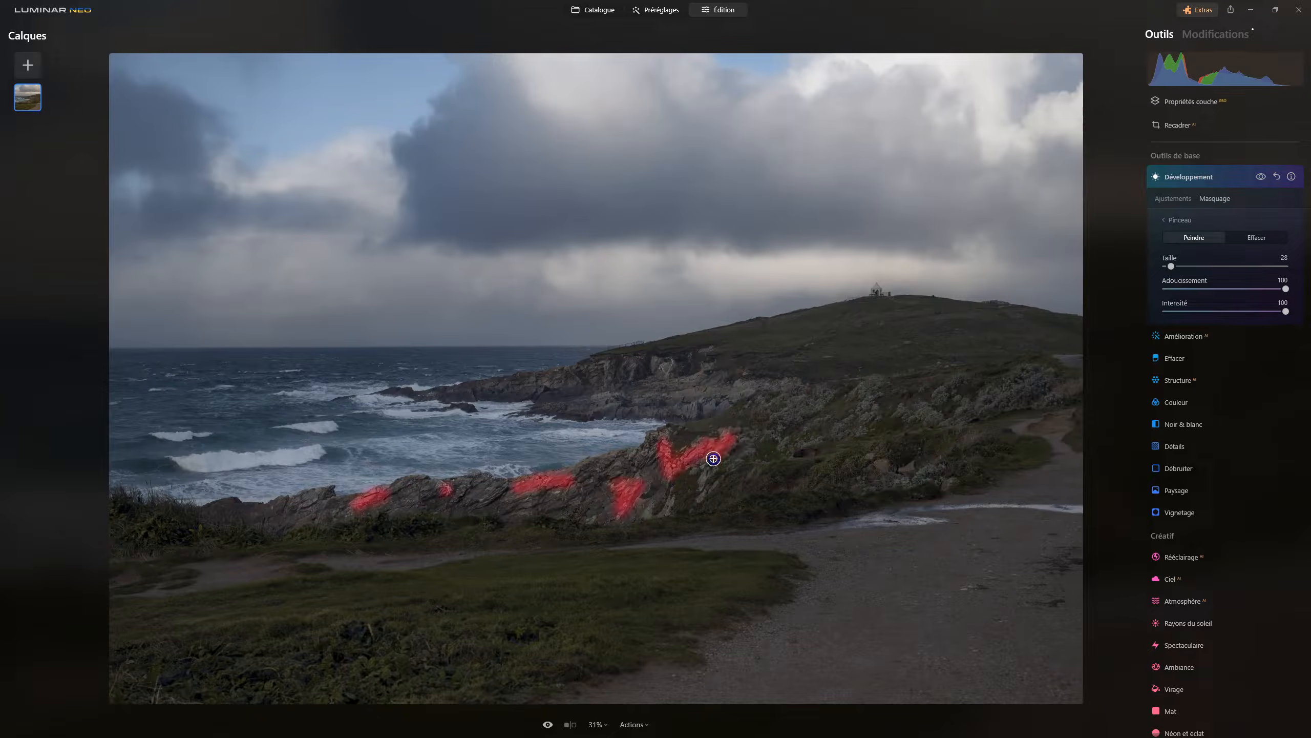
drag(706, 490, 721, 444)
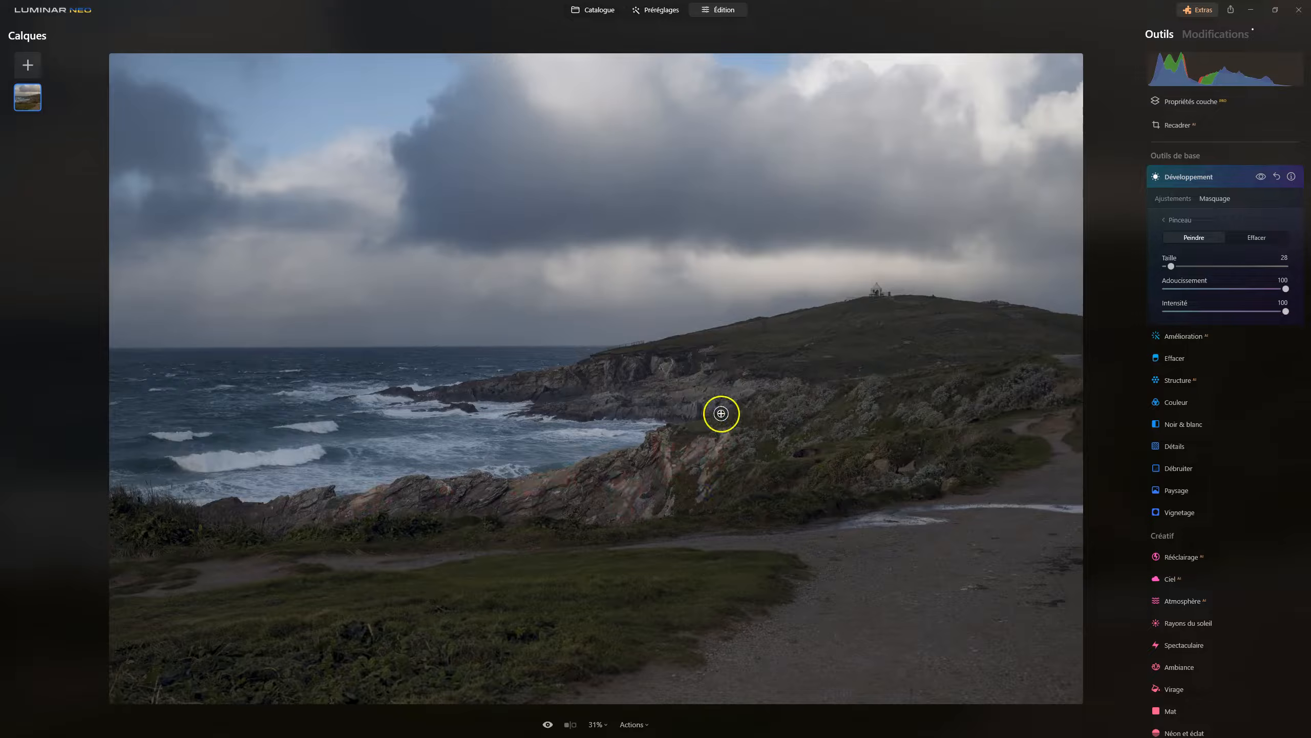
- Brush the brightening onto the light rocks of the far headland and compare the photo with and without this edit
mouse_move(681, 396)
mouse_down()
mouse_move(727, 392)
mouse_move(664, 364)
mouse_move(601, 363)
mouse_move(607, 375)
mouse_move(545, 383)
mouse_move(561, 390)
mouse_move(504, 386)
mouse_up()
mouse_move(598, 398)
mouse_down()
mouse_move(756, 419)
mouse_move(719, 394)
mouse_move(677, 393)
mouse_move(749, 392)
mouse_move(709, 413)
mouse_move(683, 402)
mouse_move(717, 405)
mouse_up()
click(1263, 178)
click(1263, 177)
click(1263, 177)
click(1263, 177)
click(1263, 177)
click(1263, 177)
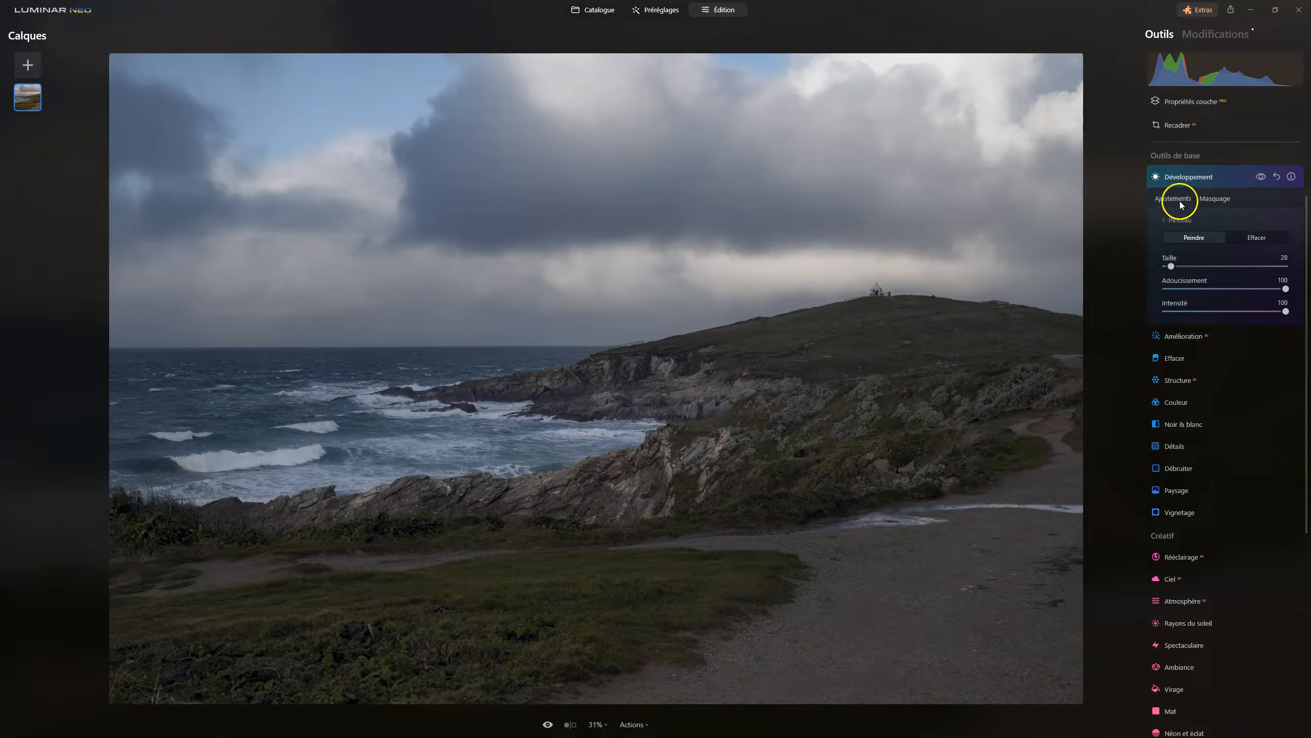
- Raise the Courbes midpoint of the brightening edit a little more and return to its Pinceau mask
click(1173, 198)
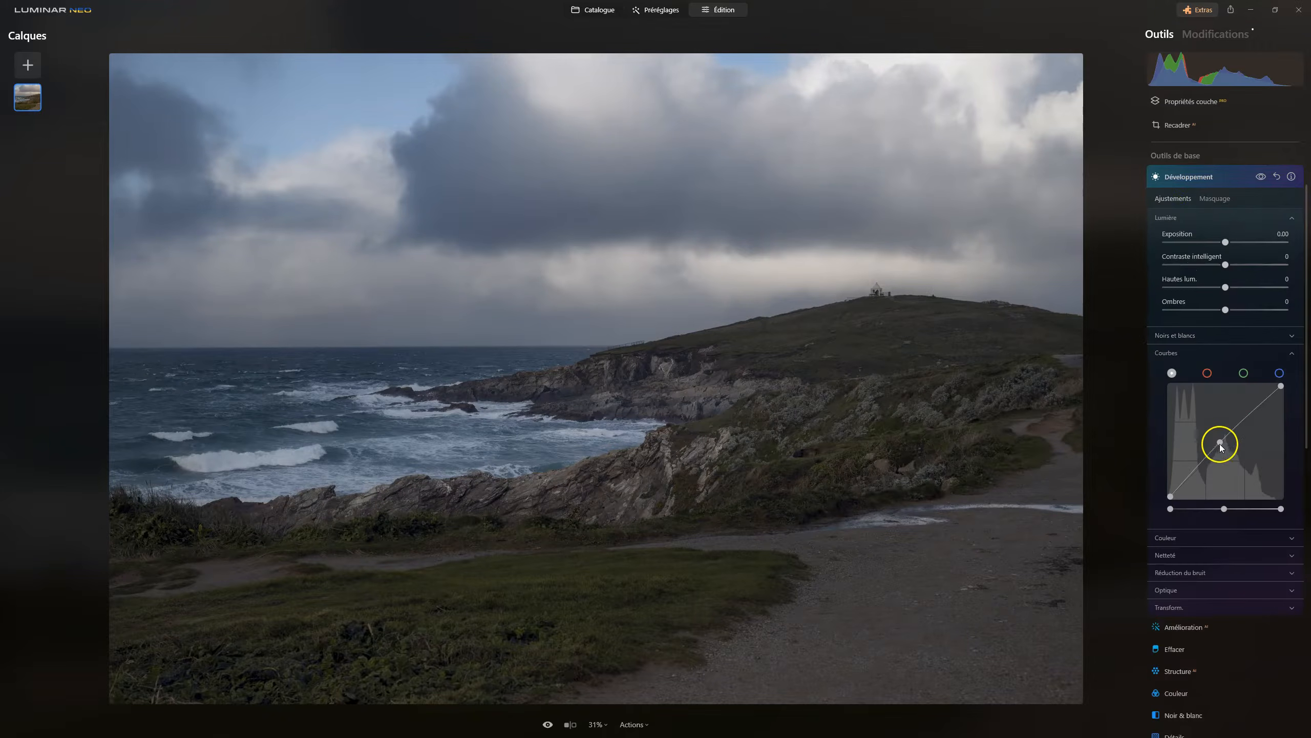
drag(1220, 442, 1218, 438)
click(1225, 436)
click(1208, 199)
click(1206, 234)
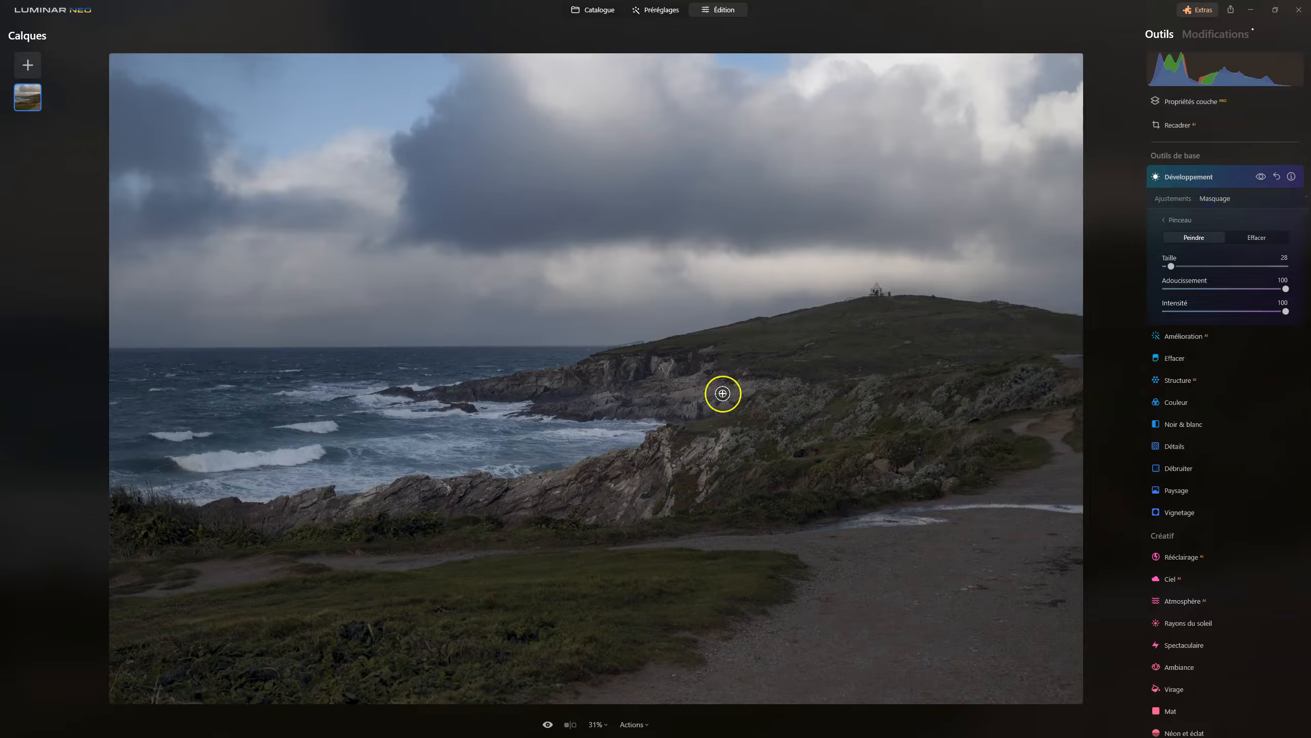
- Brush the brightening over the breaking waves and sea foam, and check the result against the unedited view
drag(187, 466, 310, 455)
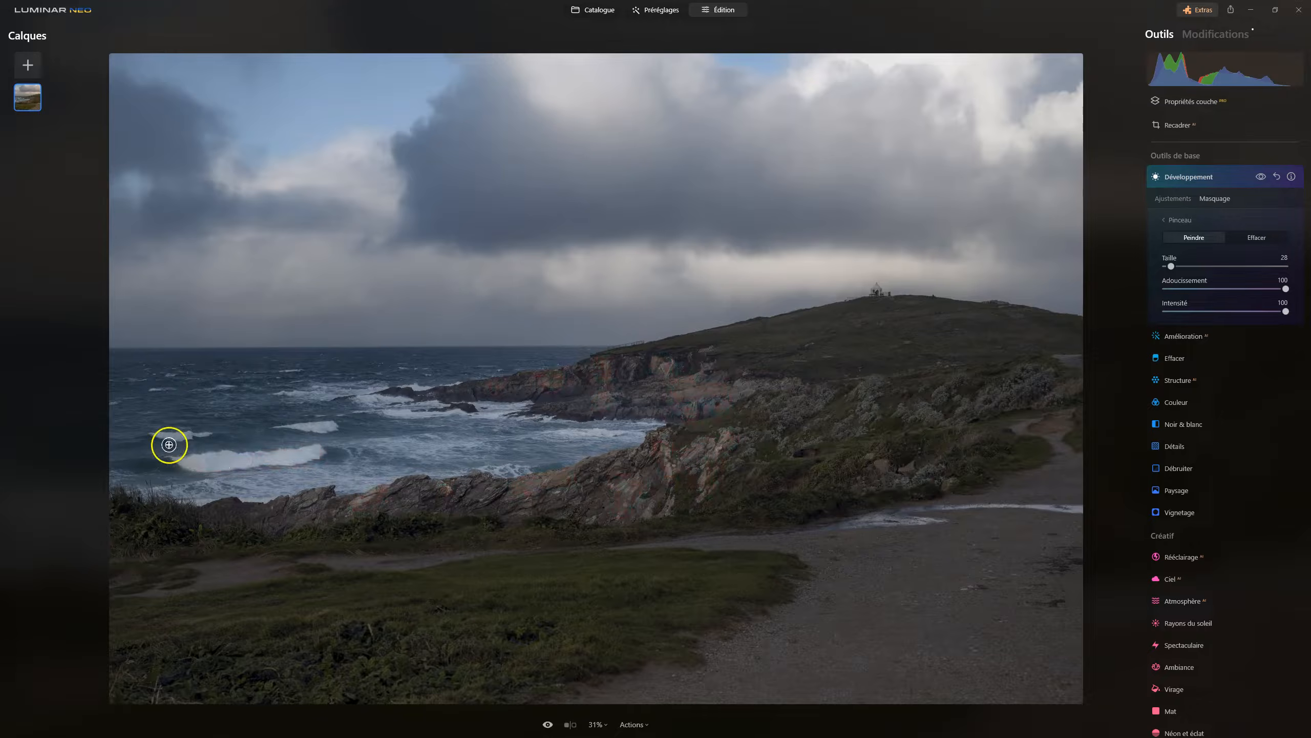
drag(157, 434, 175, 437)
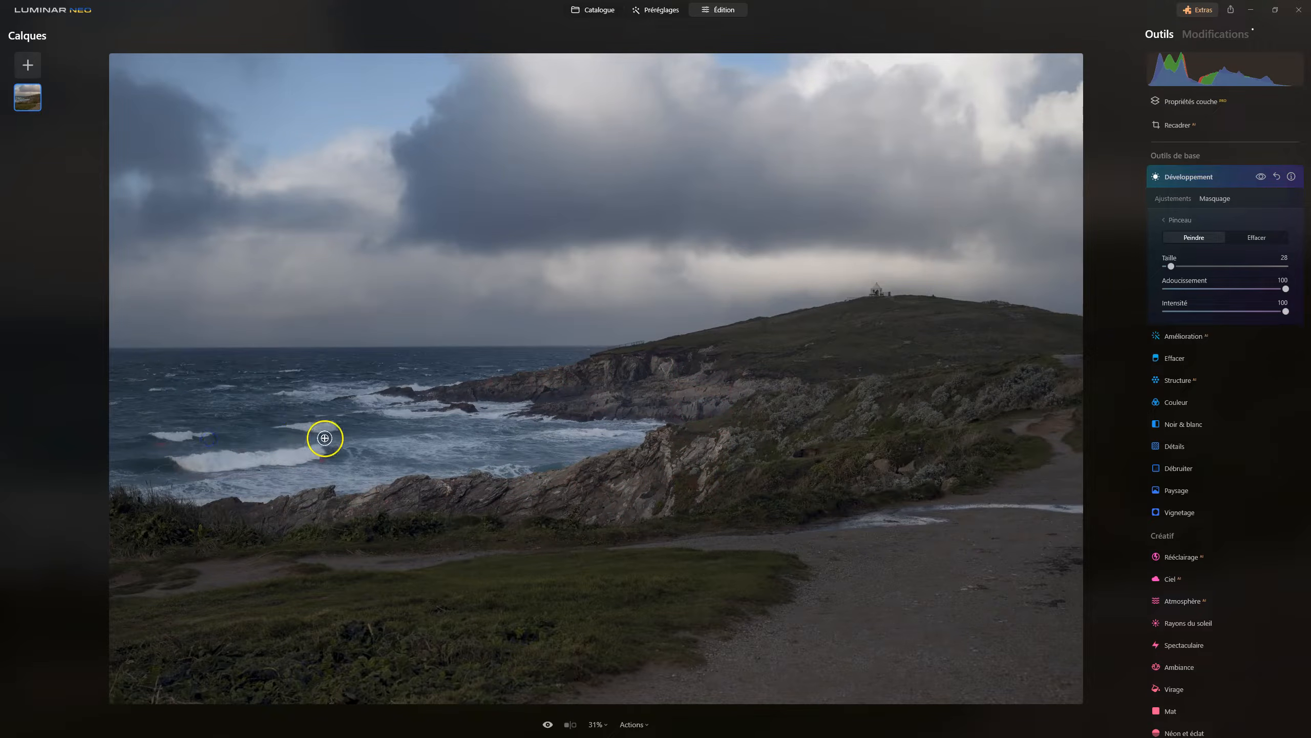
mouse_move(281, 425)
mouse_down()
mouse_move(439, 412)
mouse_move(301, 393)
mouse_move(442, 415)
mouse_move(416, 386)
mouse_up()
drag(488, 417, 509, 408)
mouse_move(568, 447)
mouse_down()
mouse_move(559, 437)
mouse_move(596, 436)
mouse_up()
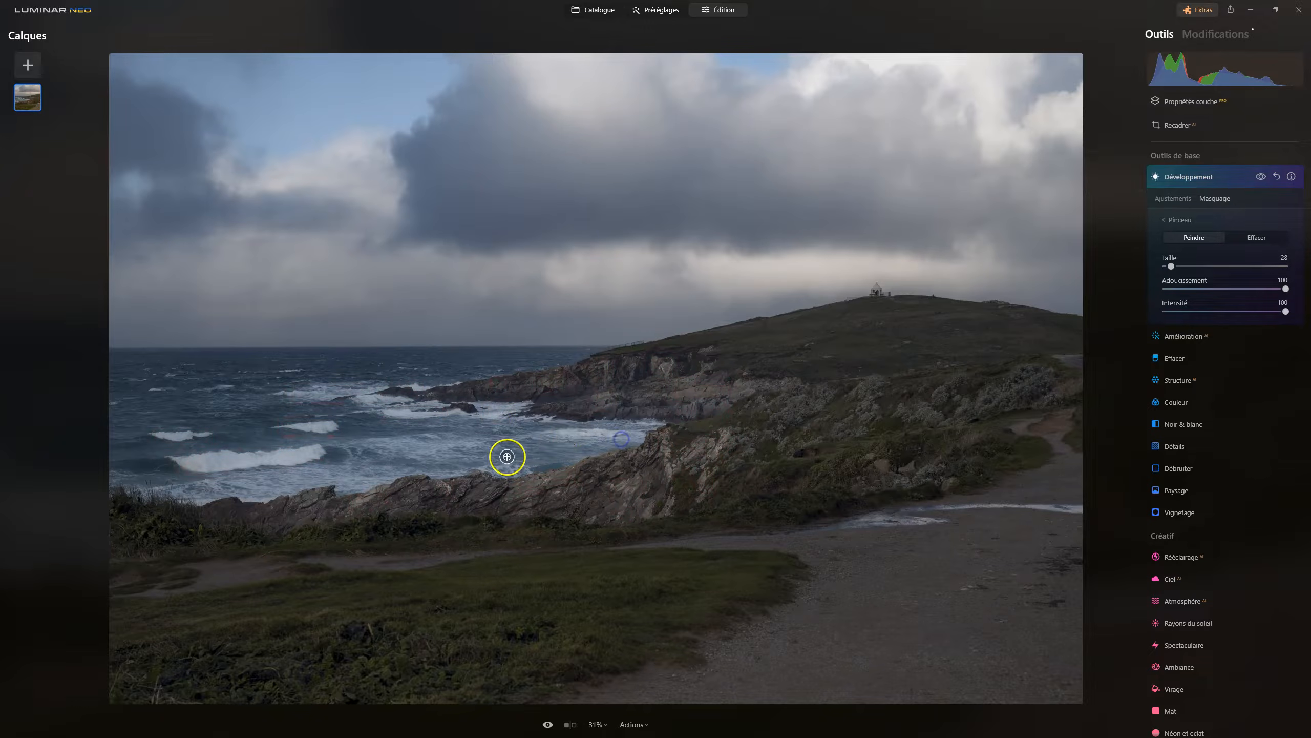
drag(384, 445, 423, 442)
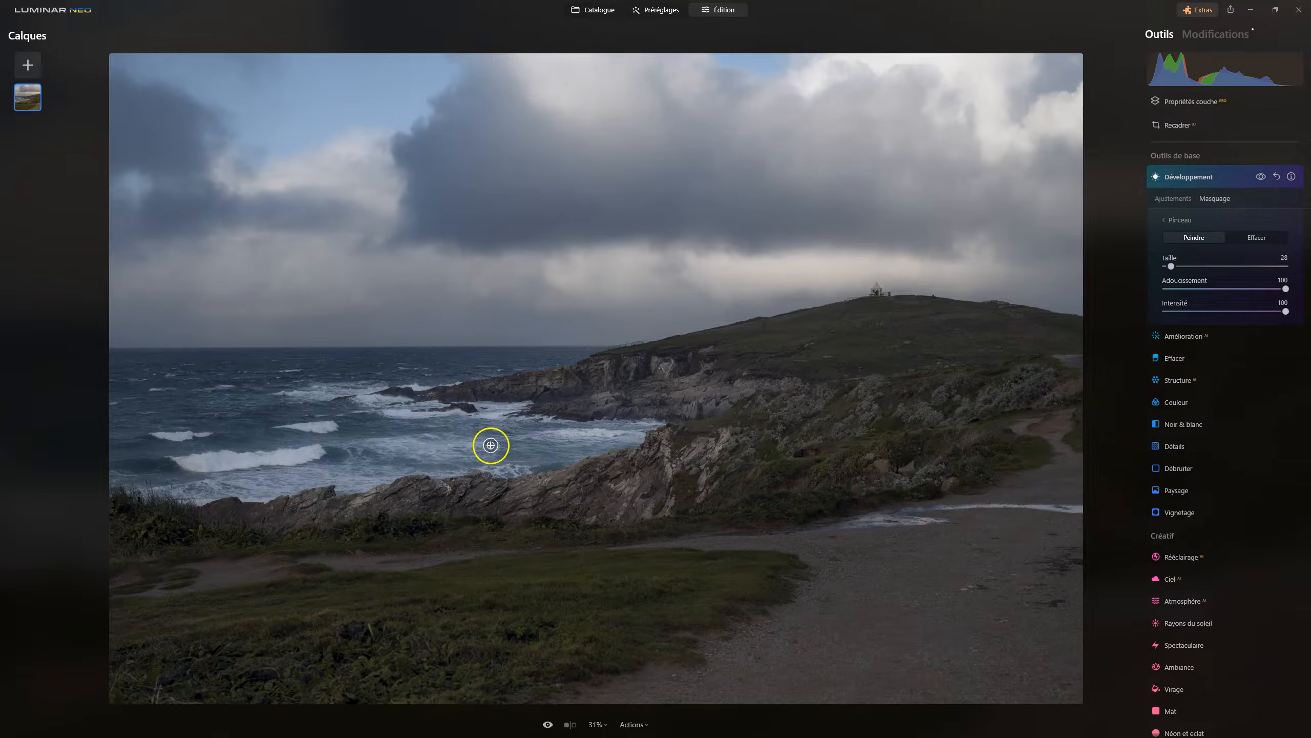
click(1261, 177)
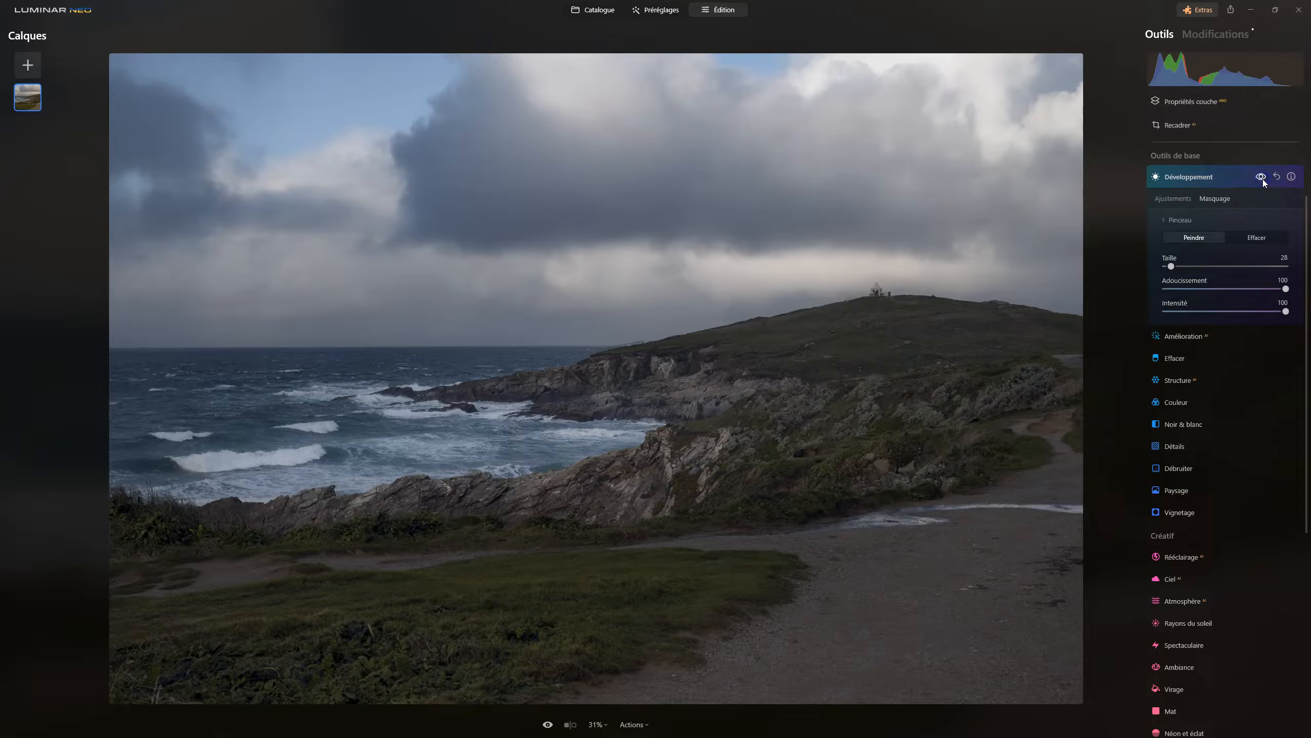
- Close the brightening edit and reopen the Pinceau mask of the earlier Développement darkening edit
click(1195, 177)
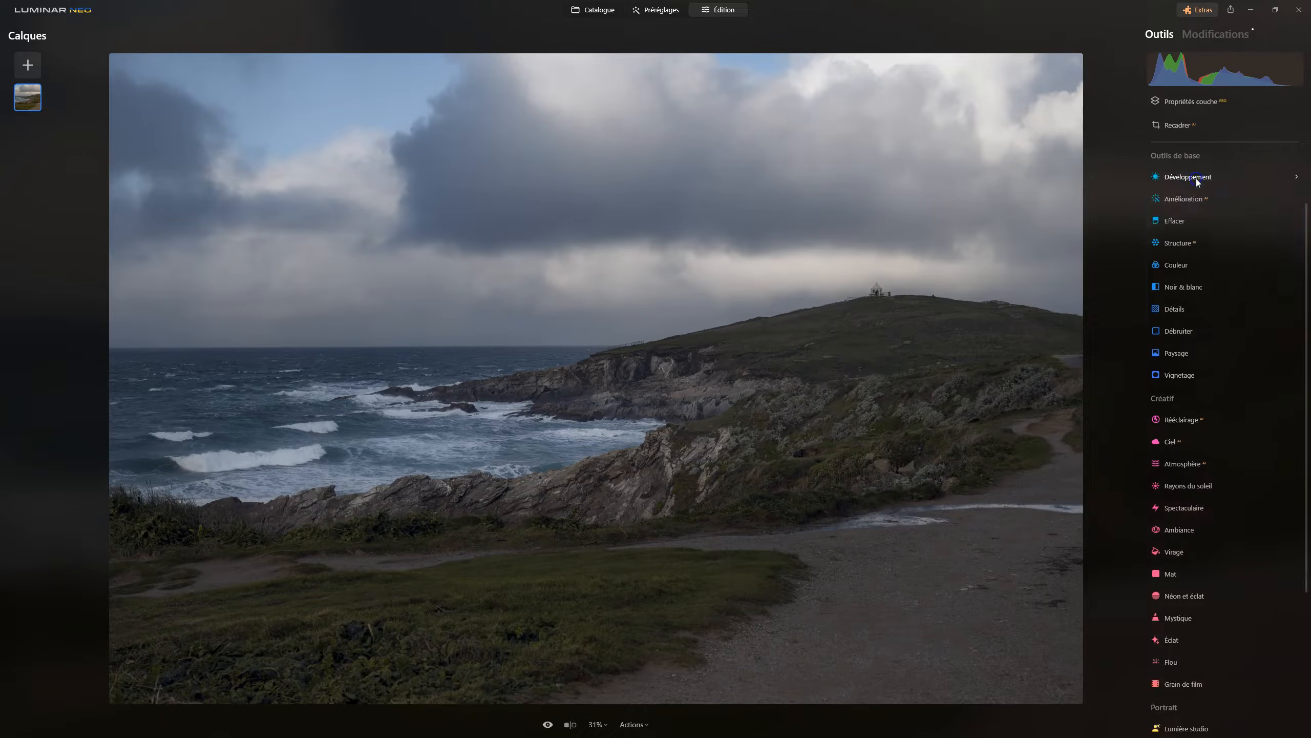
click(1208, 35)
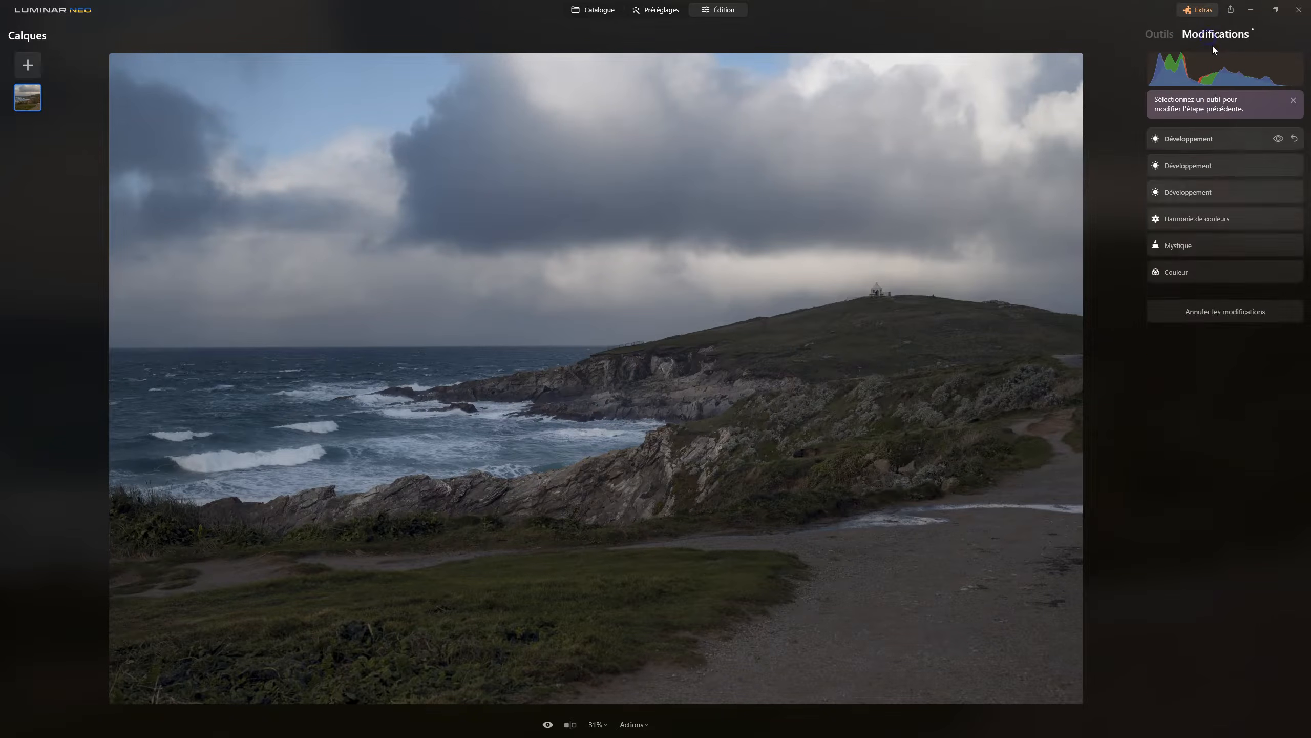
click(1183, 426)
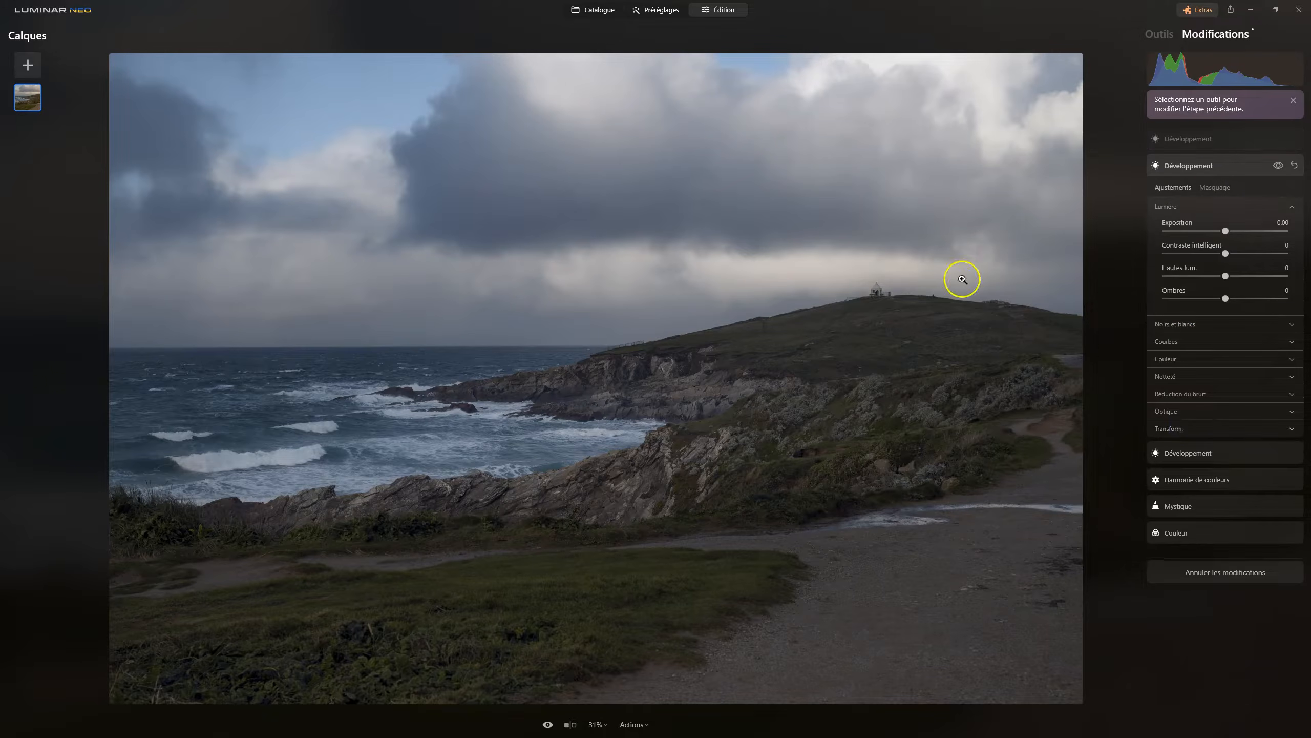
click(1213, 185)
click(1179, 208)
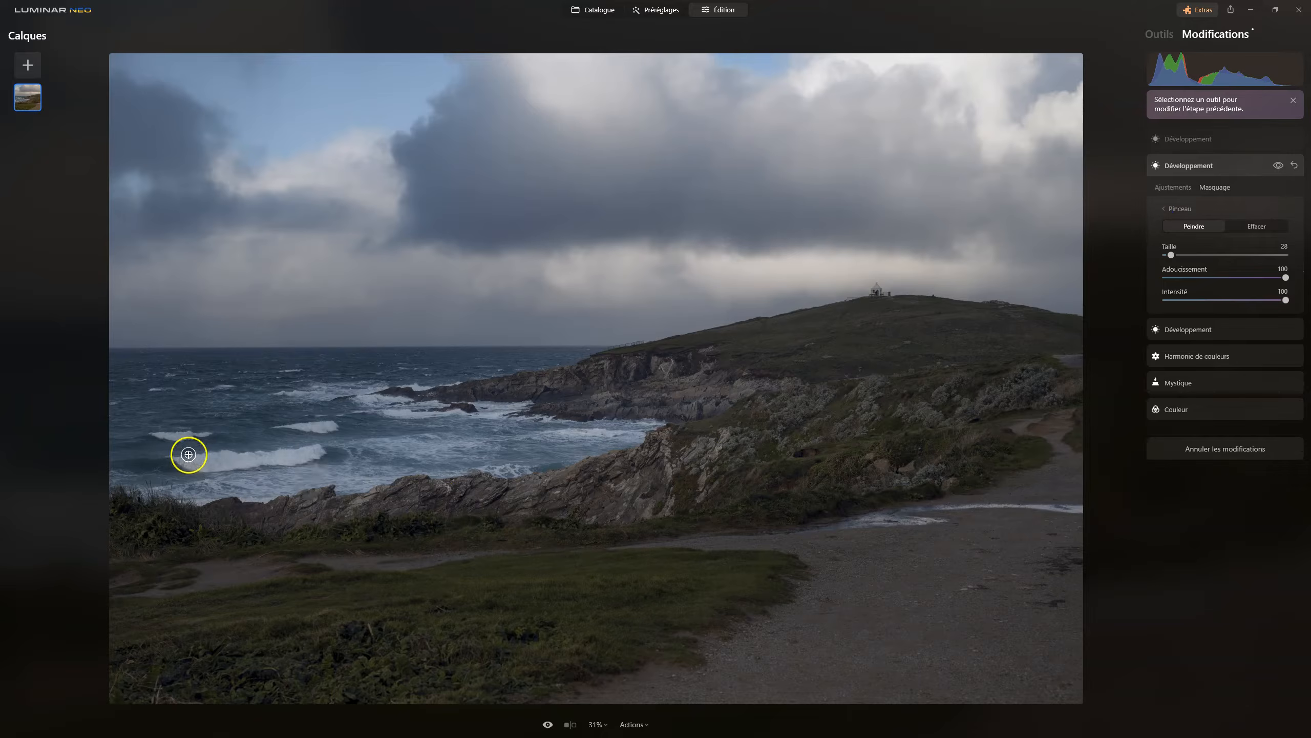
- Paint the darkening above and below the large breaking wave and across the water near the foreground rocks
mouse_move(183, 454)
mouse_down()
mouse_move(170, 454)
mouse_move(196, 453)
mouse_up()
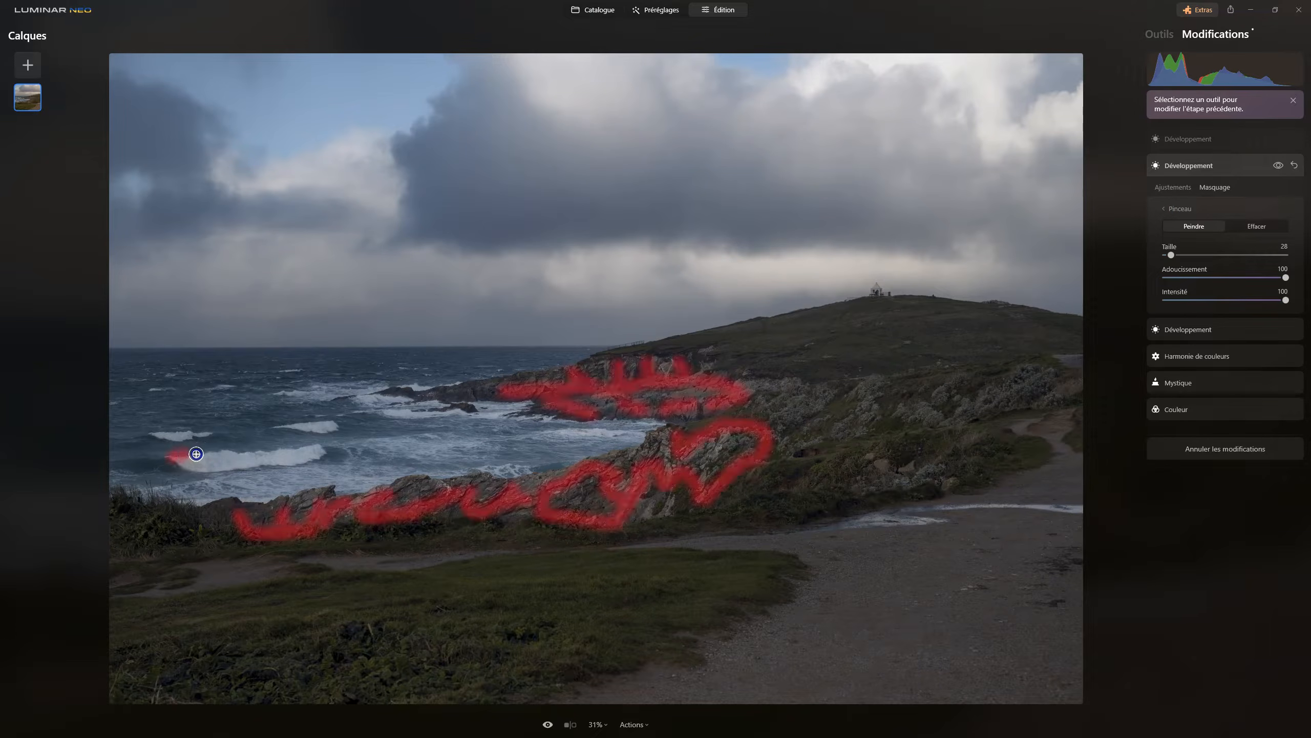
drag(317, 445, 315, 446)
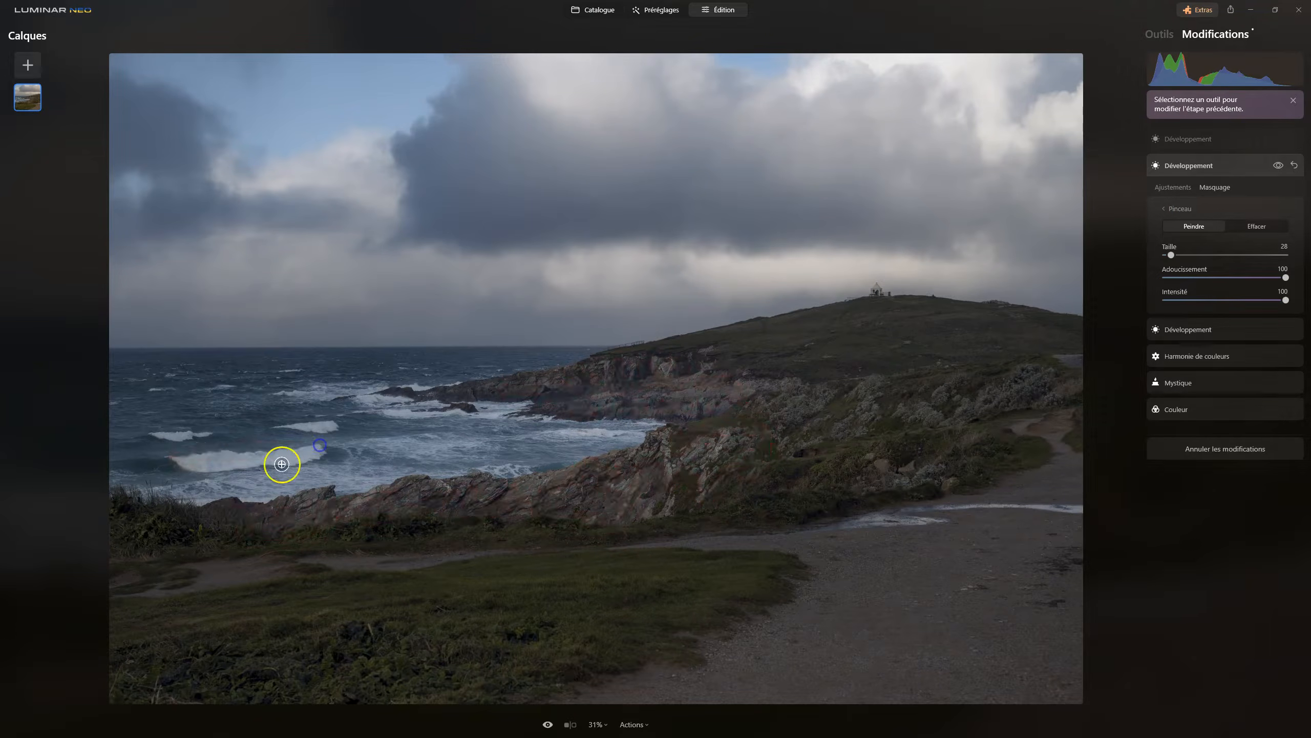
drag(129, 470, 259, 478)
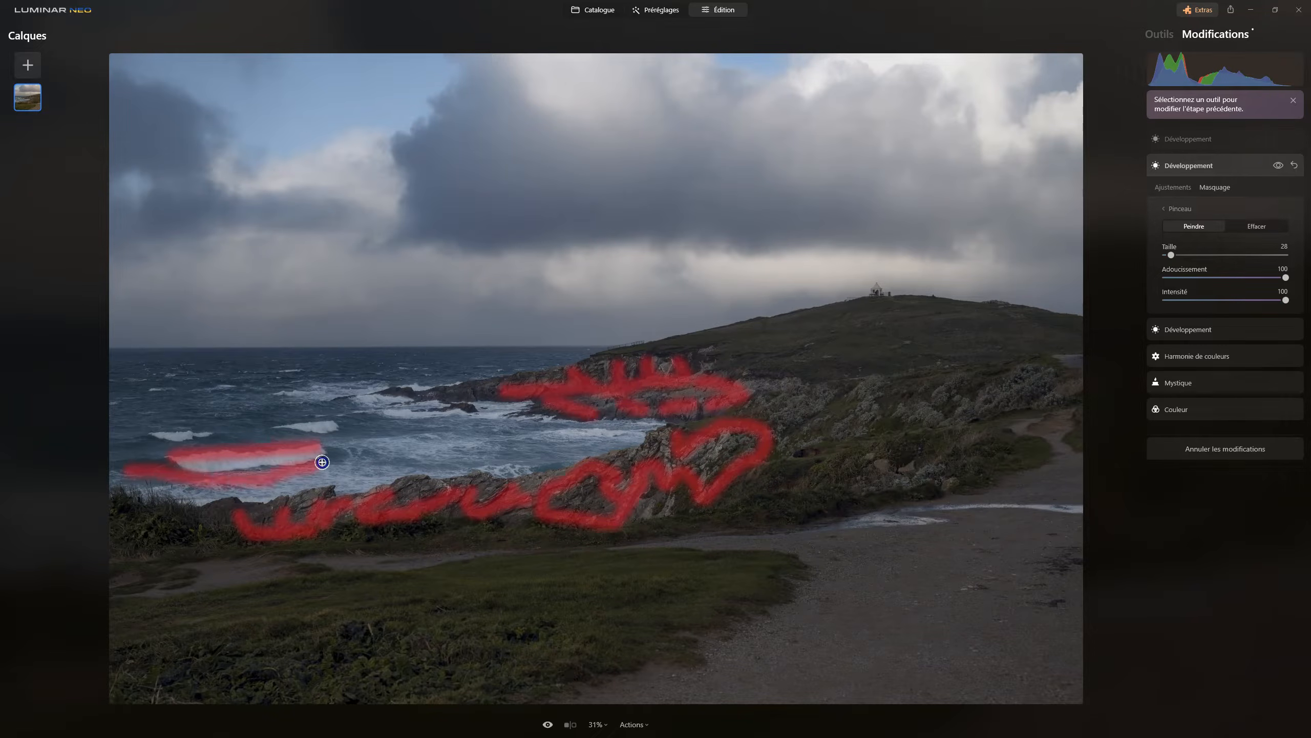
mouse_move(325, 445)
mouse_down()
mouse_move(350, 482)
mouse_move(348, 464)
mouse_move(331, 464)
mouse_move(377, 474)
mouse_move(362, 436)
mouse_move(438, 429)
mouse_up()
drag(521, 433, 641, 432)
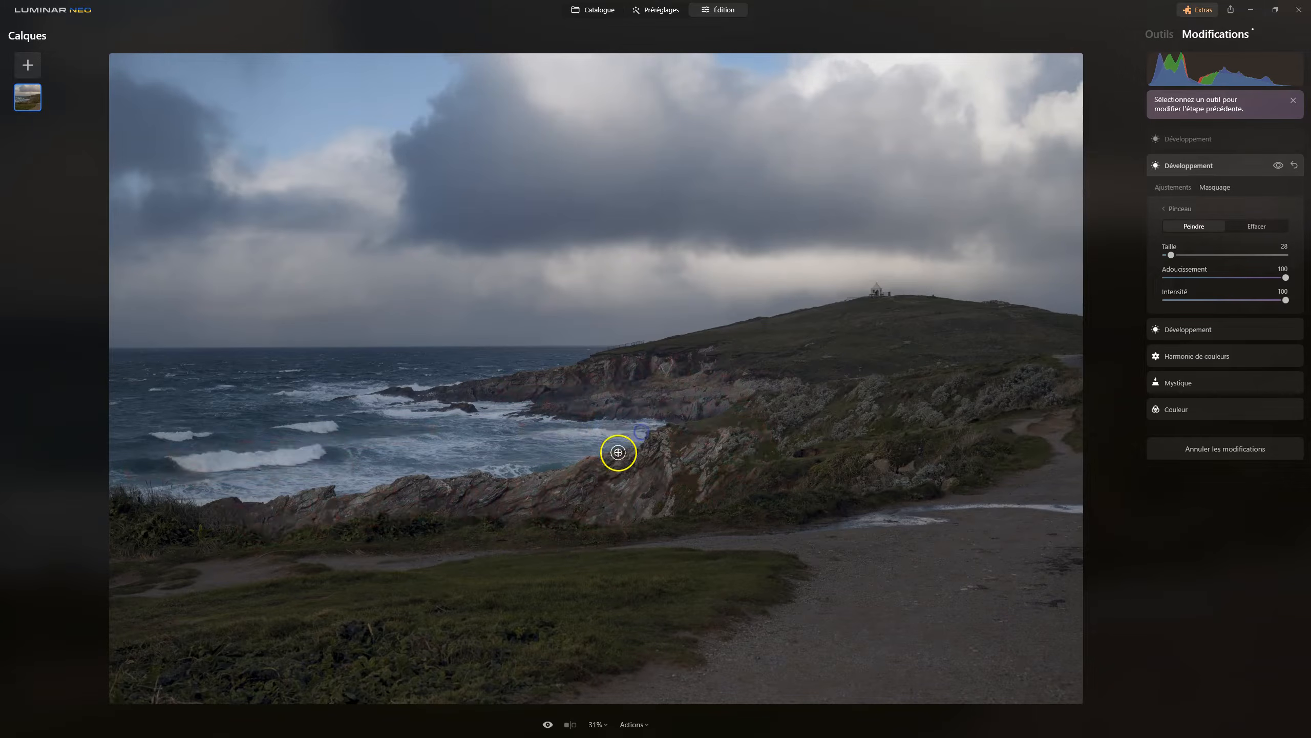
drag(535, 445, 616, 449)
drag(501, 446, 499, 459)
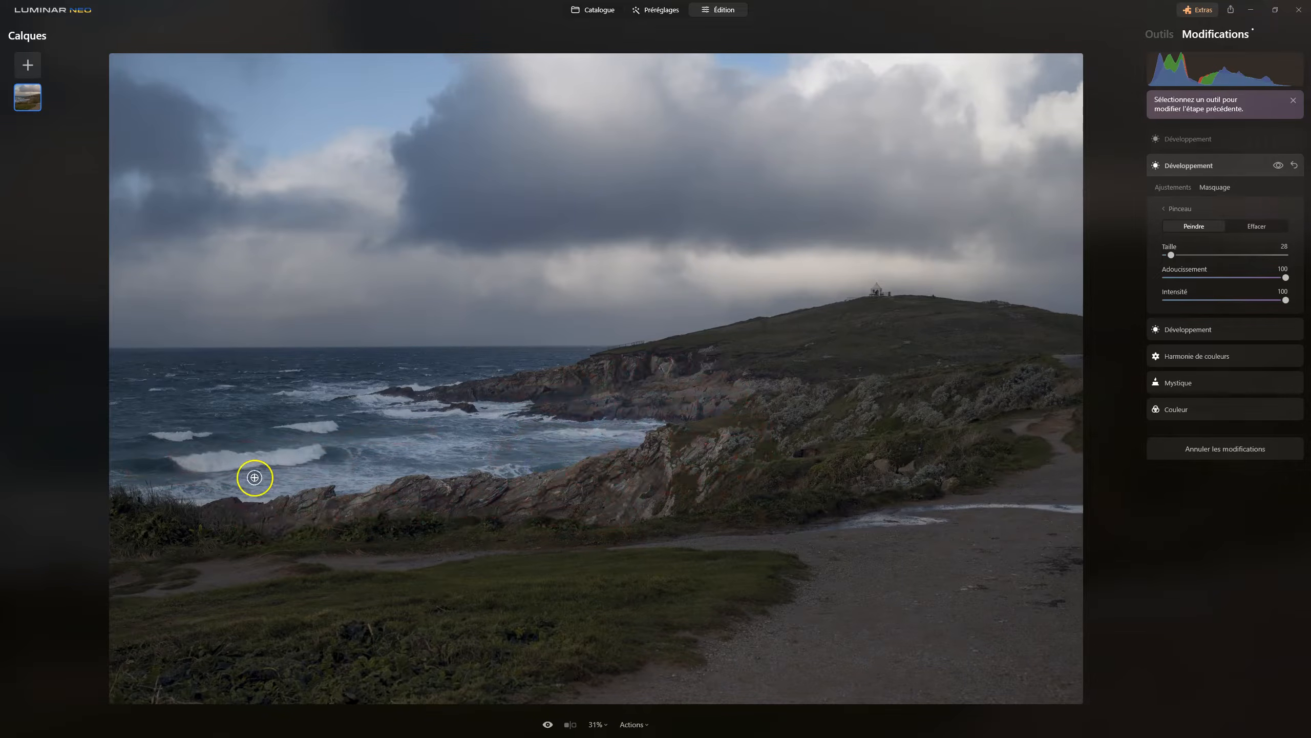
- Extend the darkening mask to the more distant water around the headland's tip and compare with and without the edit
mouse_move(274, 393)
mouse_down()
mouse_move(299, 383)
mouse_move(281, 386)
mouse_up()
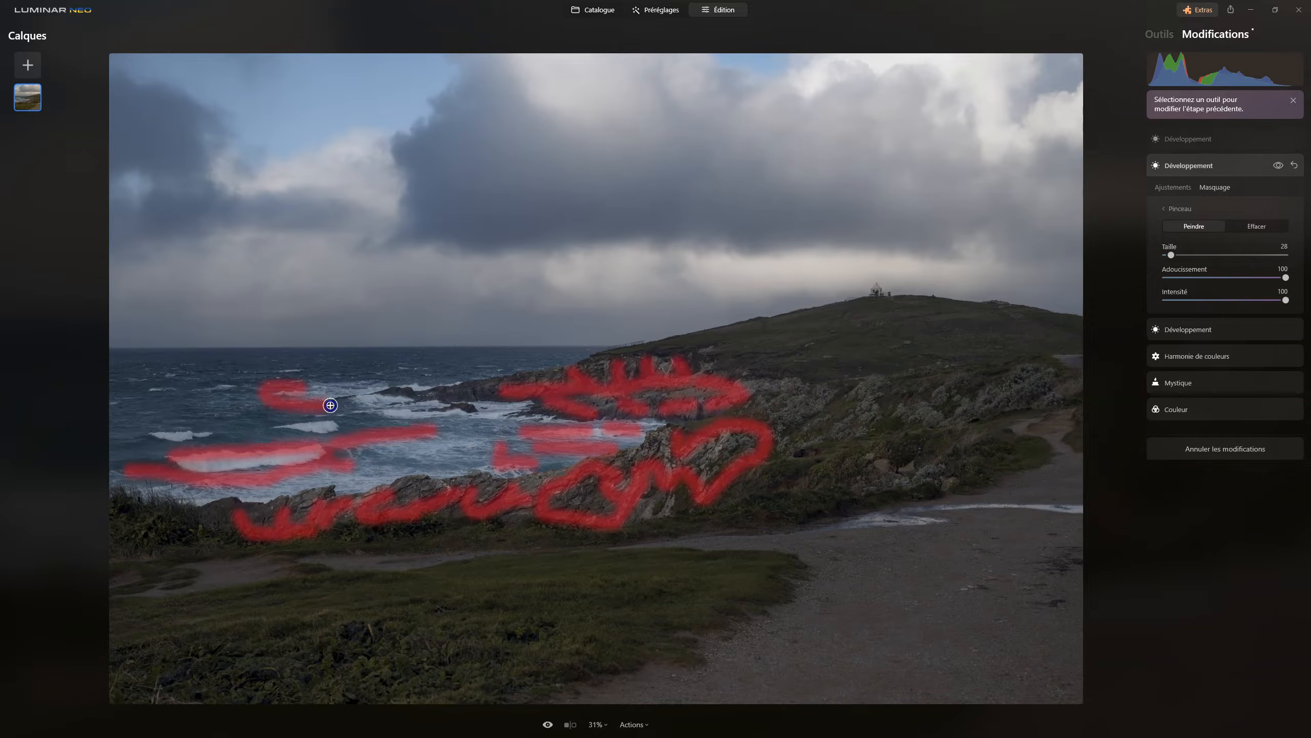
drag(314, 378, 336, 380)
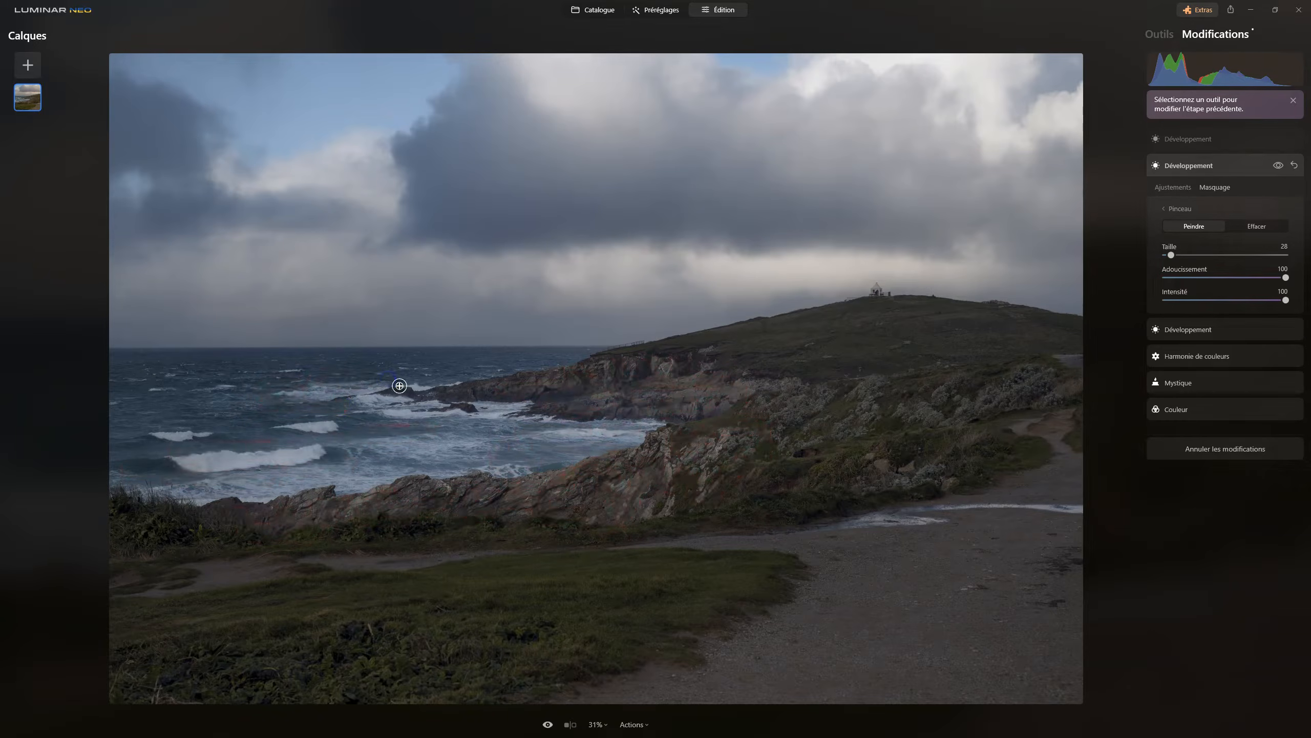
mouse_move(404, 381)
mouse_down()
mouse_move(456, 378)
mouse_move(371, 411)
mouse_up()
drag(450, 417, 490, 419)
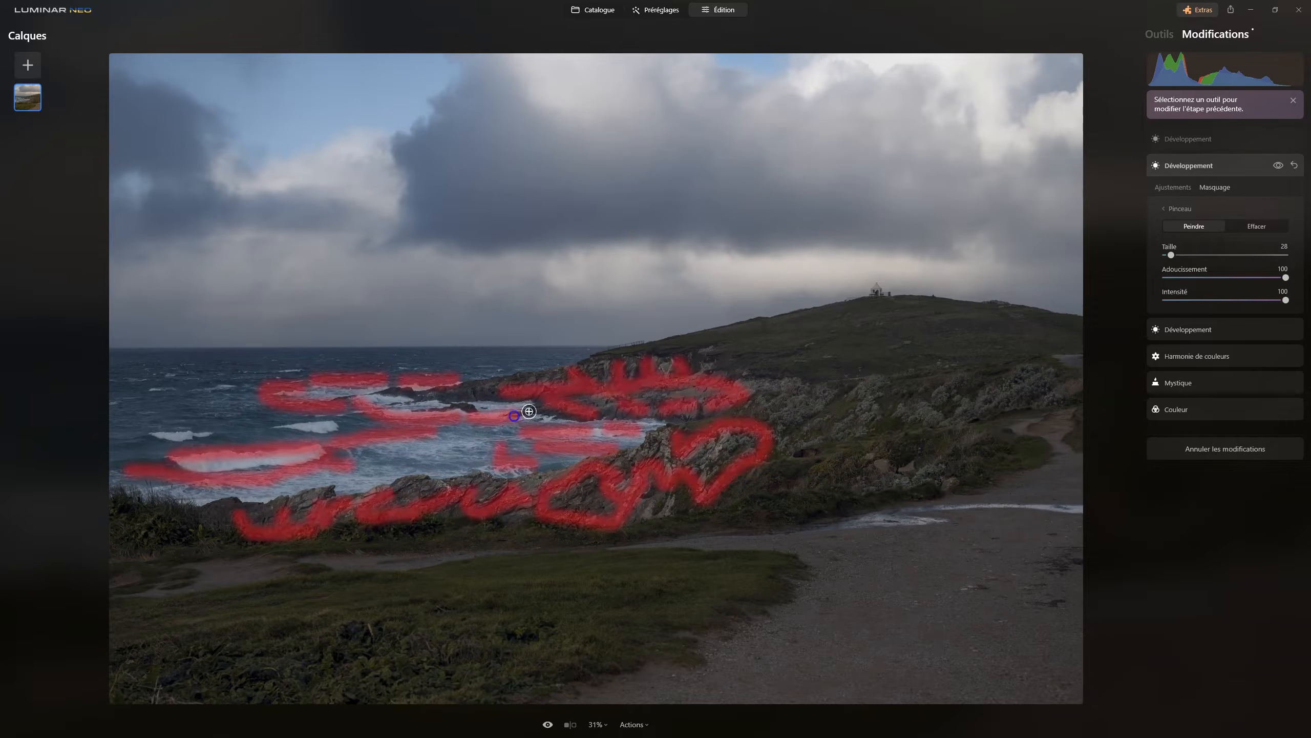
click(1277, 166)
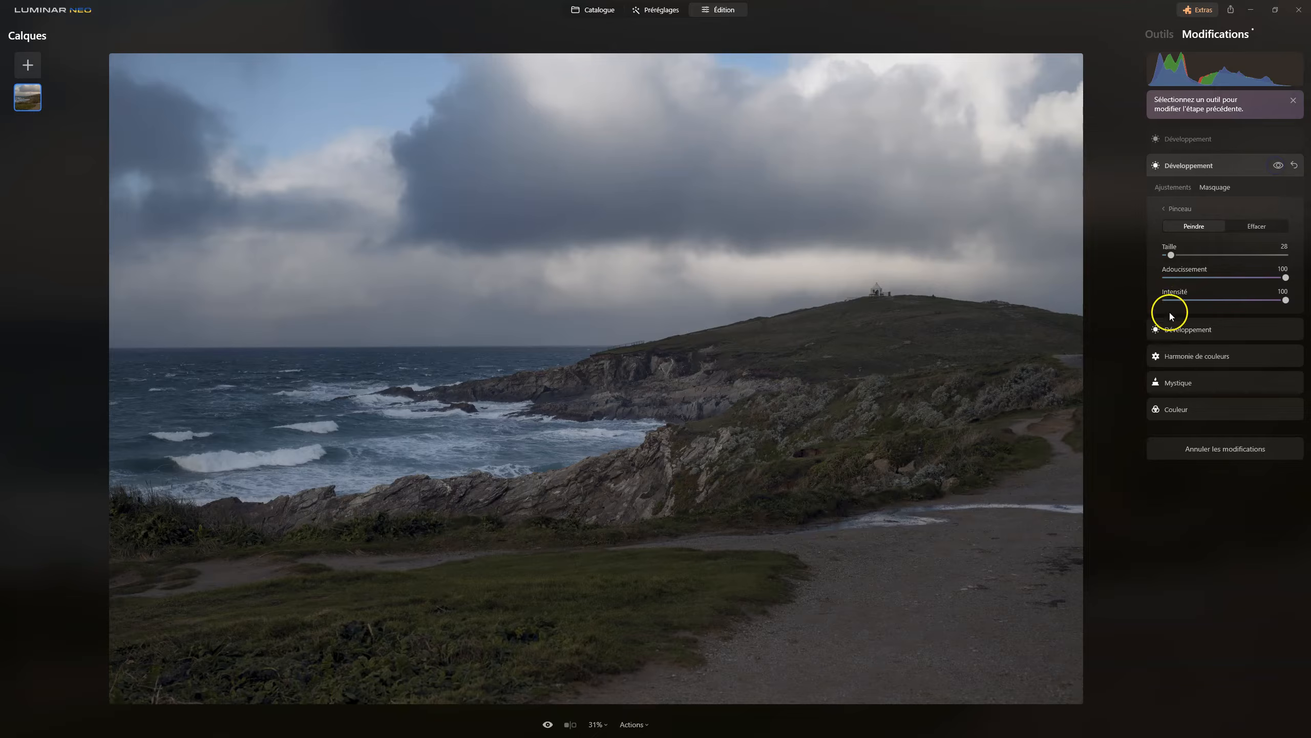
- Compare the photo at the Harmonie de couleurs stage with its look after each of the three Développement edits
click(1174, 330)
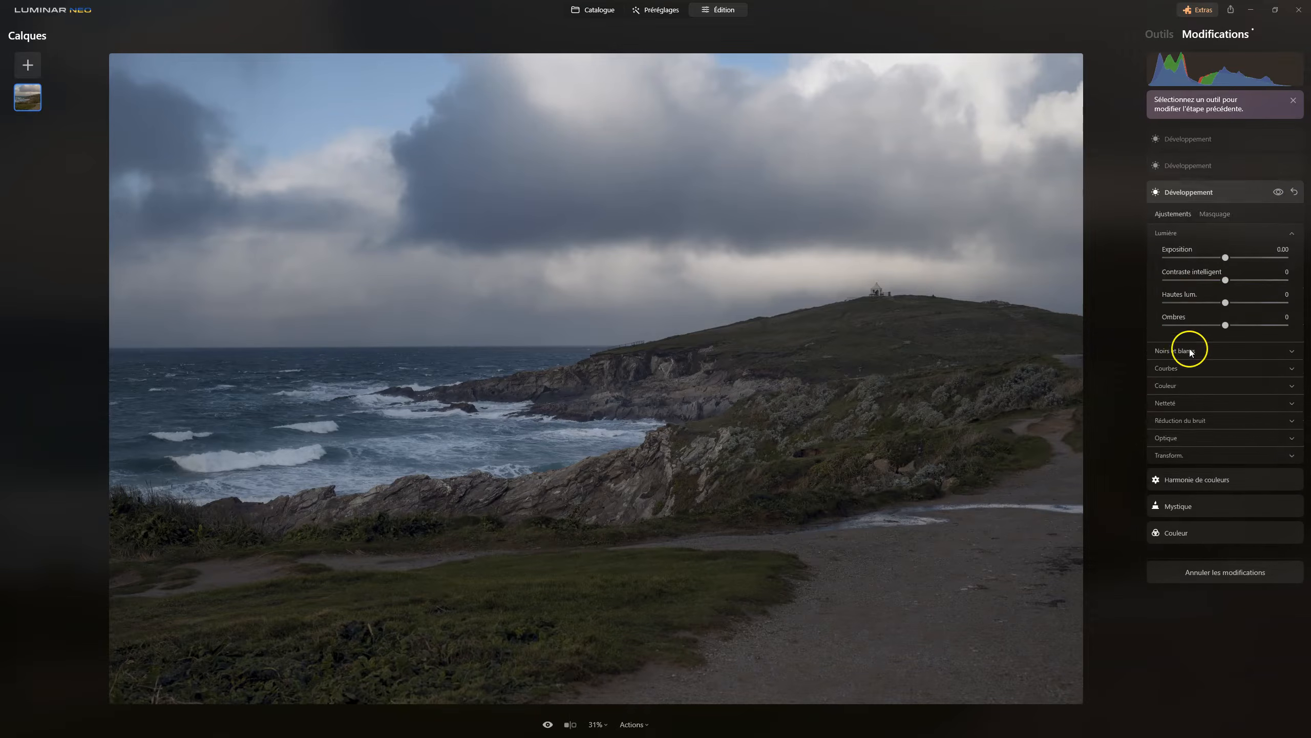
click(1199, 478)
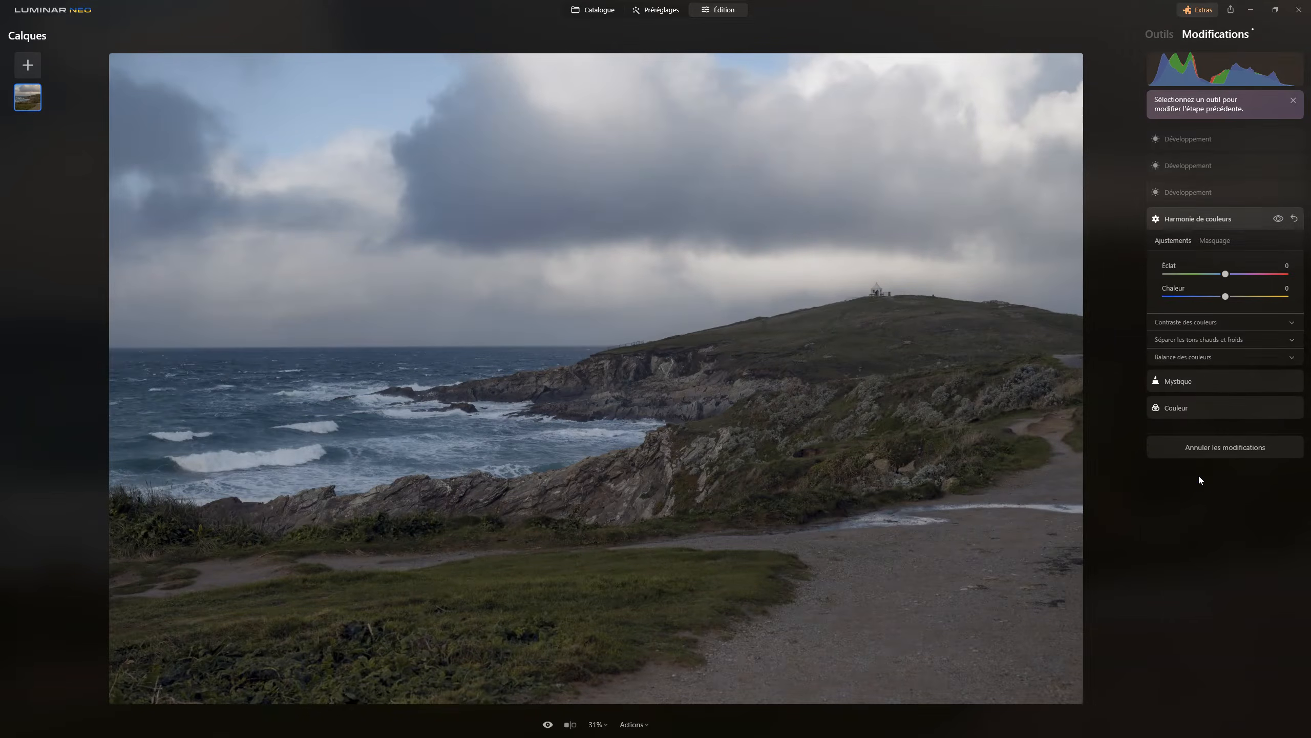
click(1192, 195)
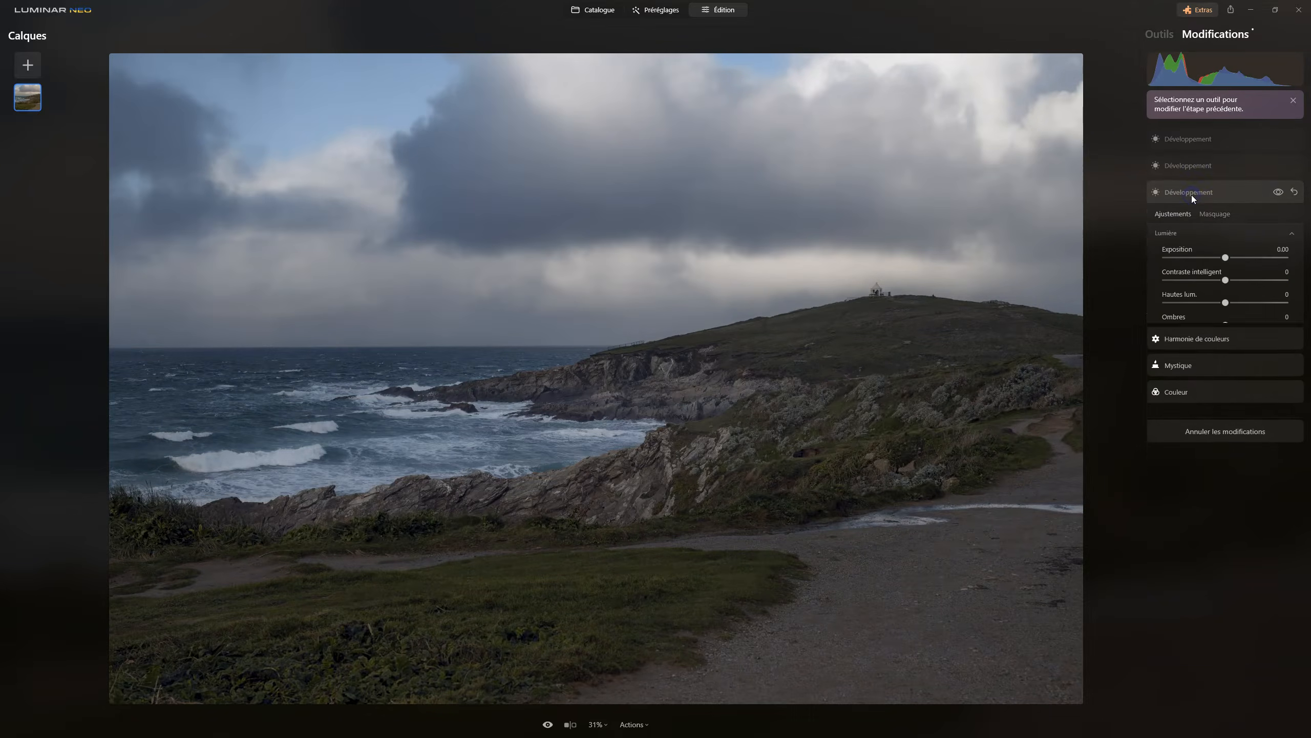
click(1202, 167)
click(1202, 138)
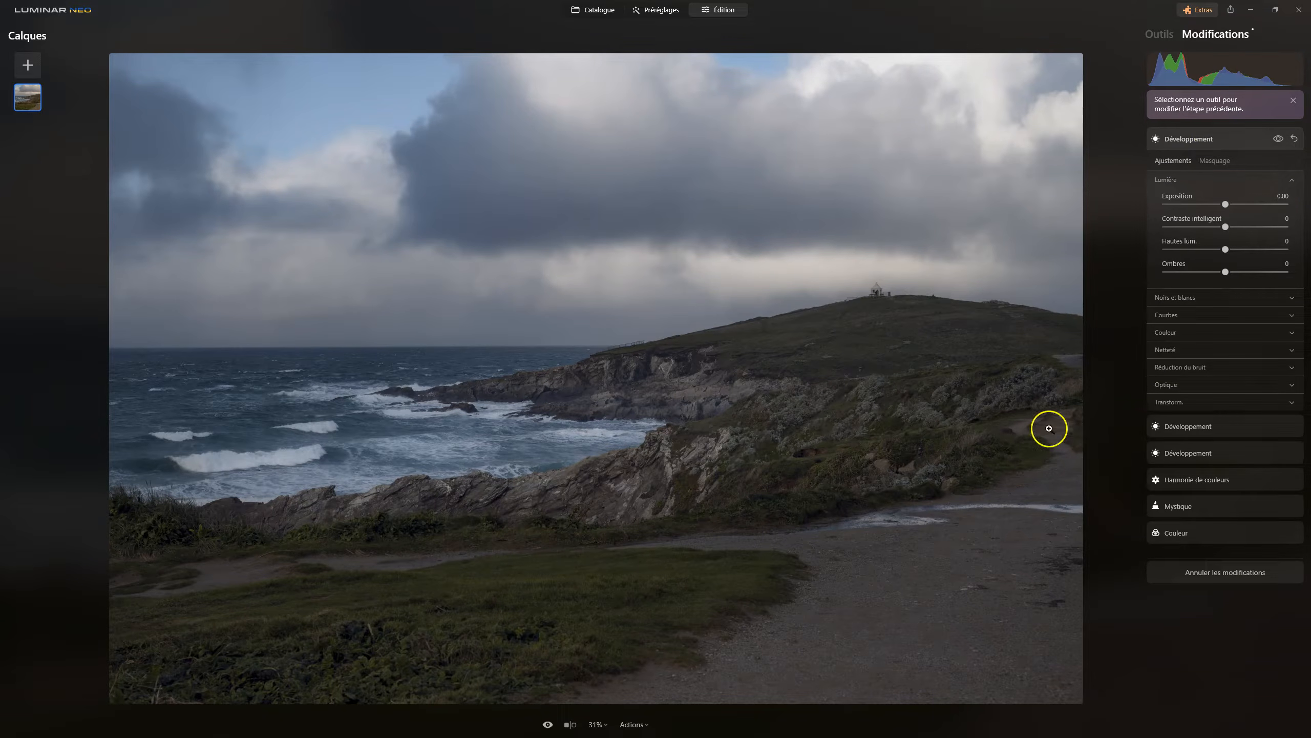
click(1187, 479)
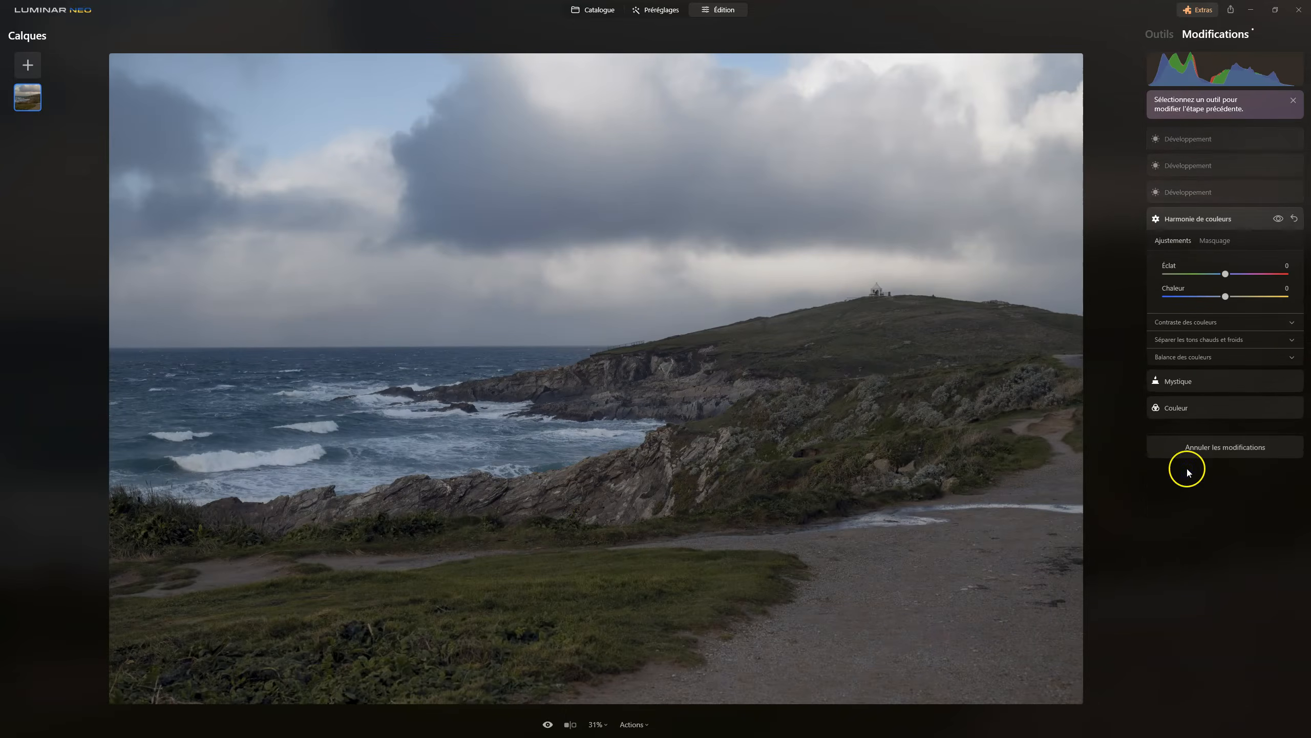
click(1157, 138)
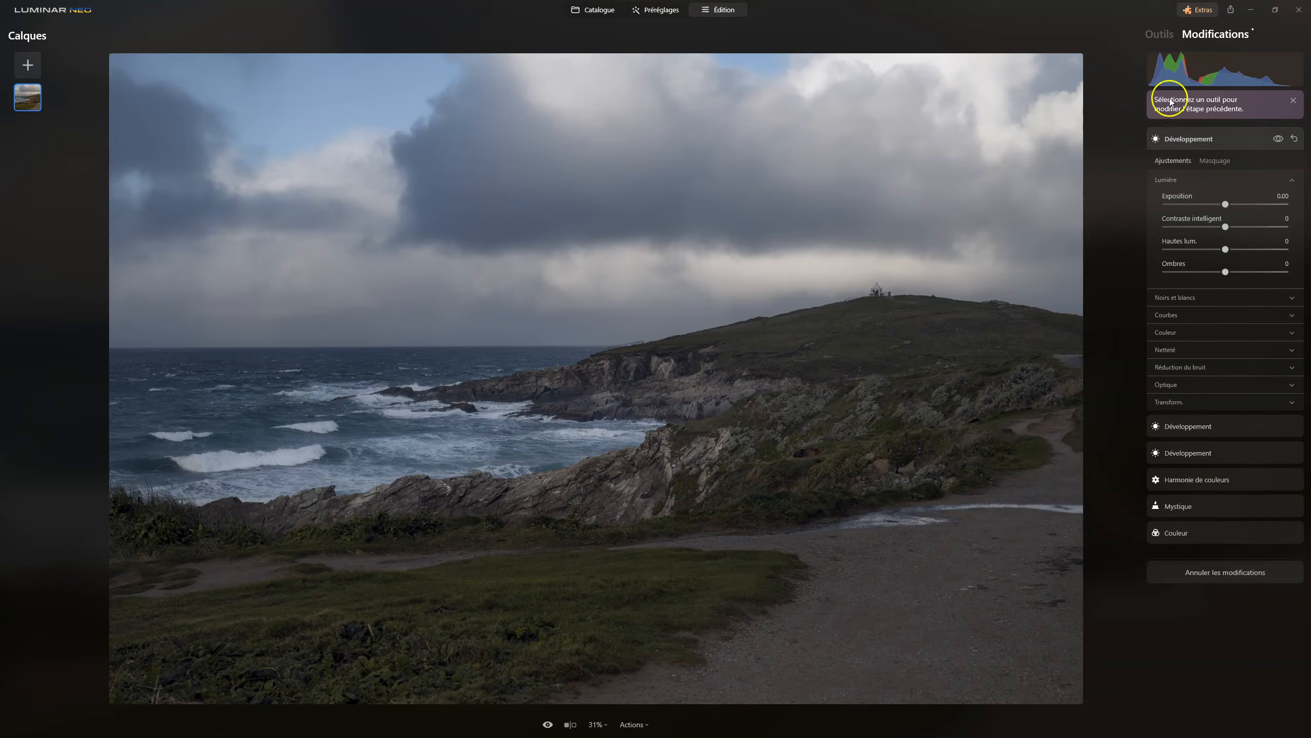
- Crop the photo to a 16:9 ratio, positioning the frame to keep the full sky and trim the foreground
click(1160, 35)
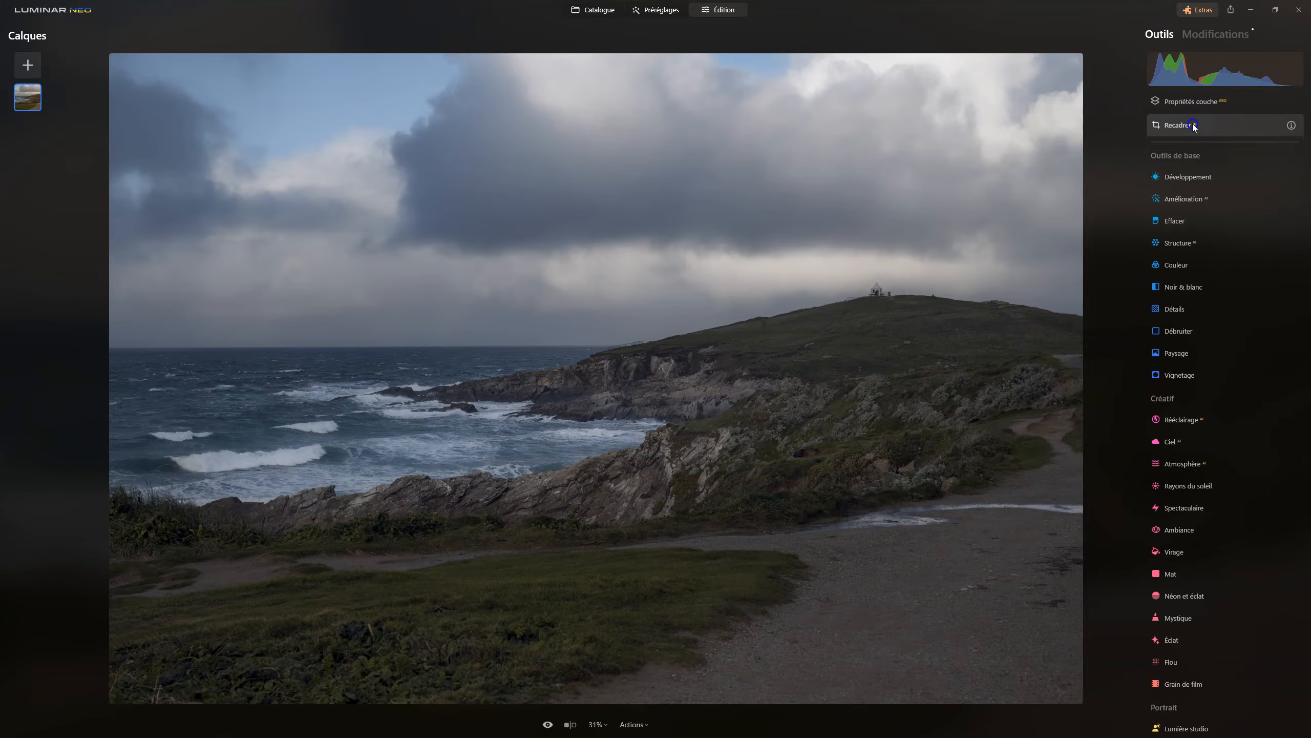
click(1192, 126)
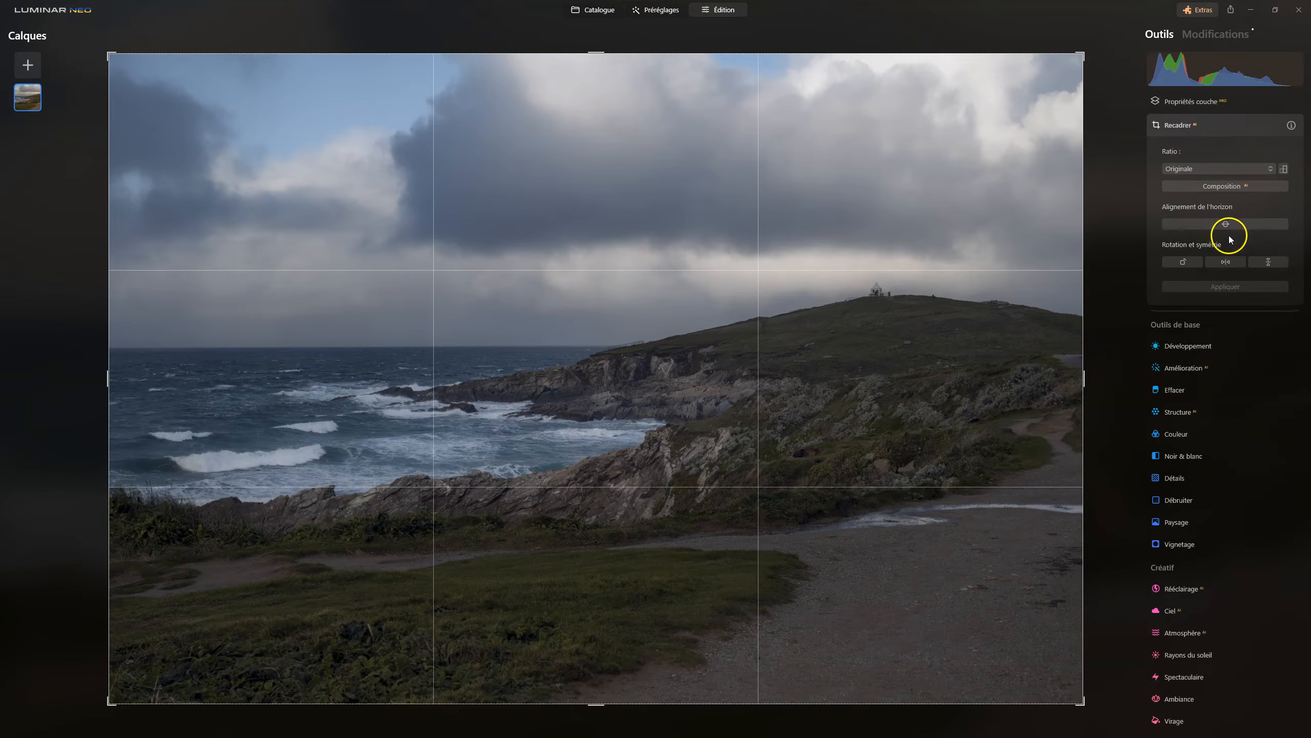
click(1212, 175)
click(1192, 284)
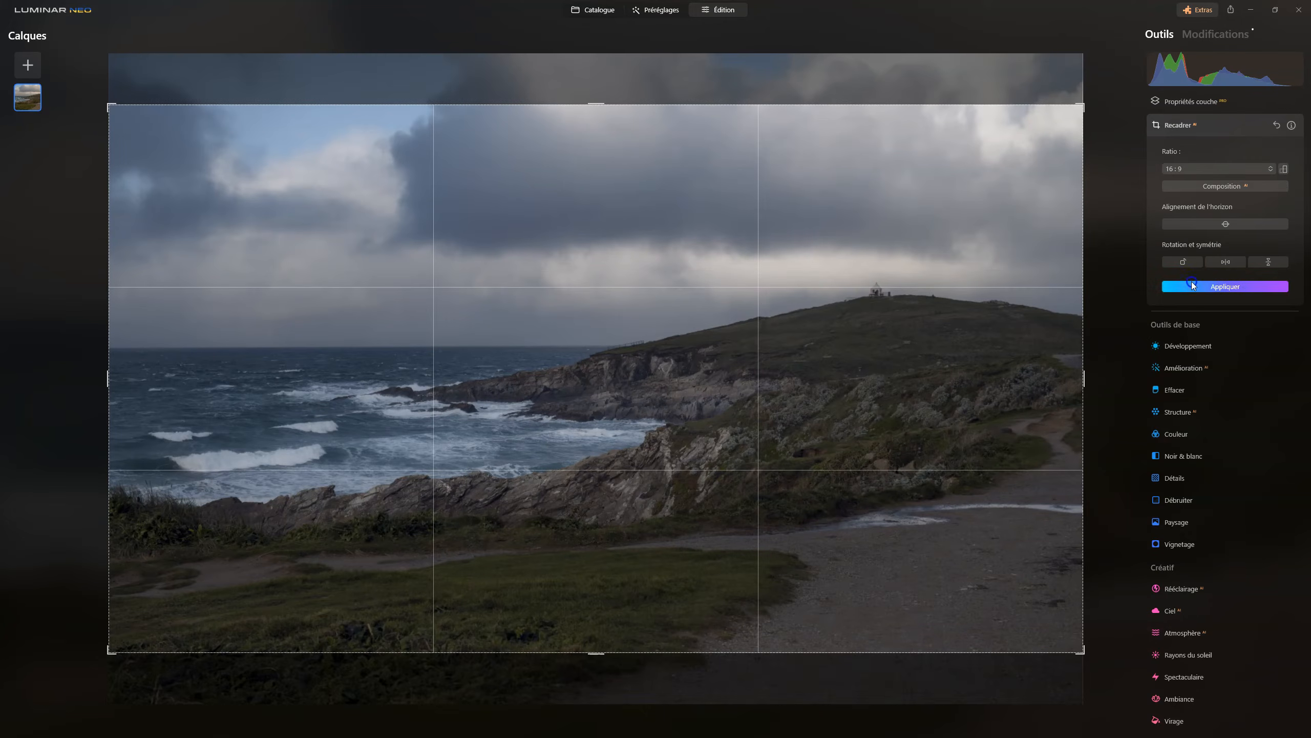
drag(913, 225, 920, 325)
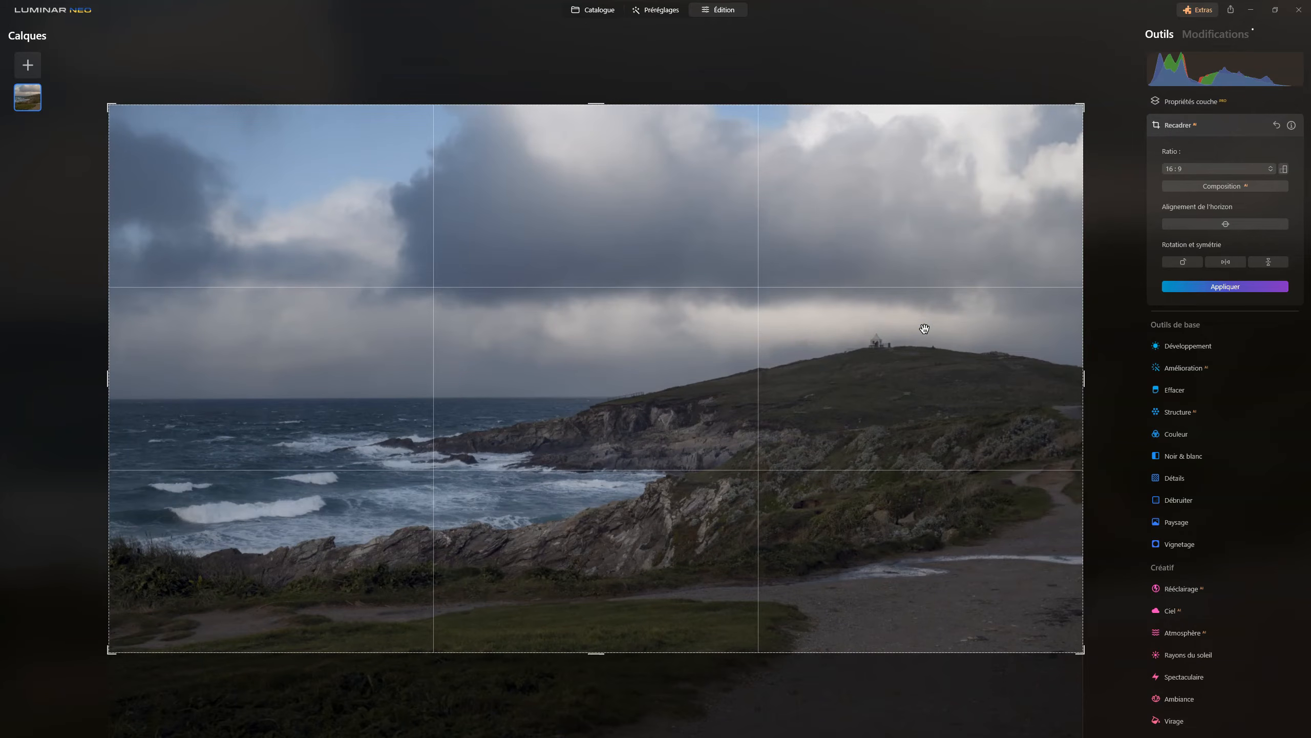
key(Return)
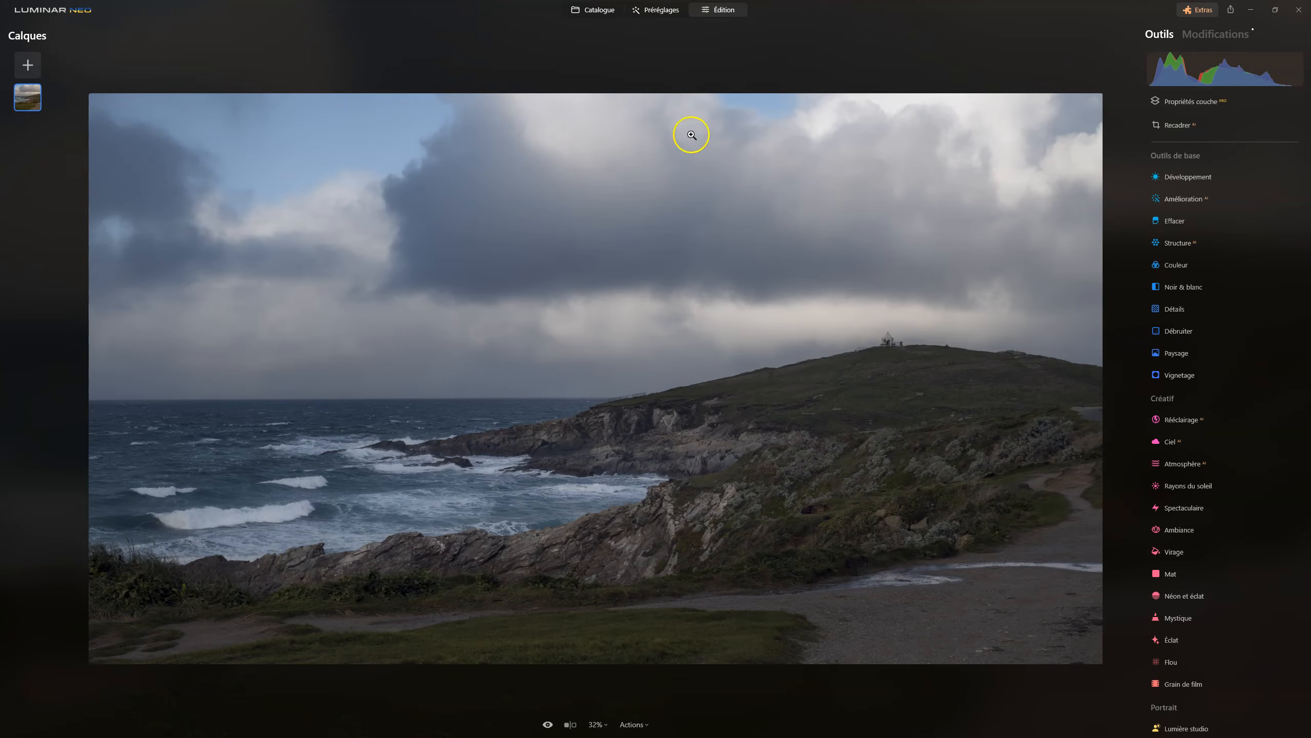
- Send the cropped photo from the catalogue to the Agrandissement extension and upscale it 2x
click(593, 11)
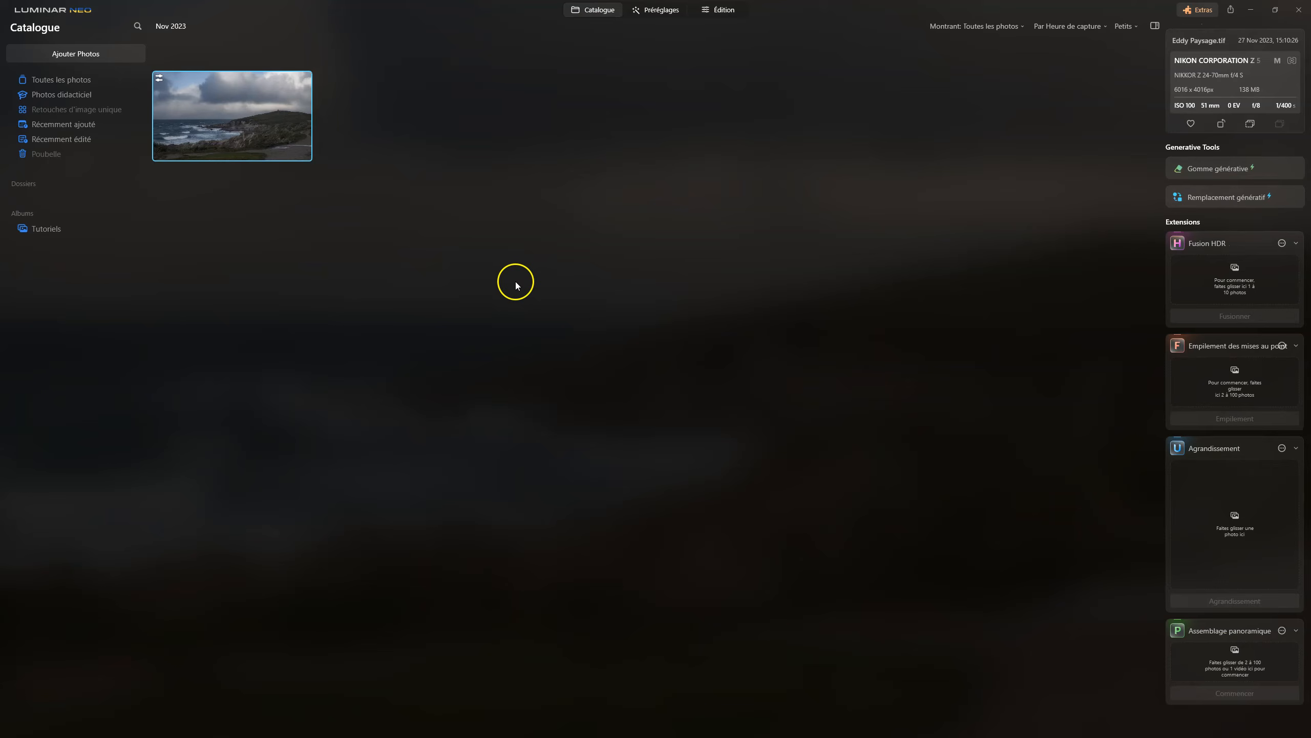
drag(218, 115, 1227, 510)
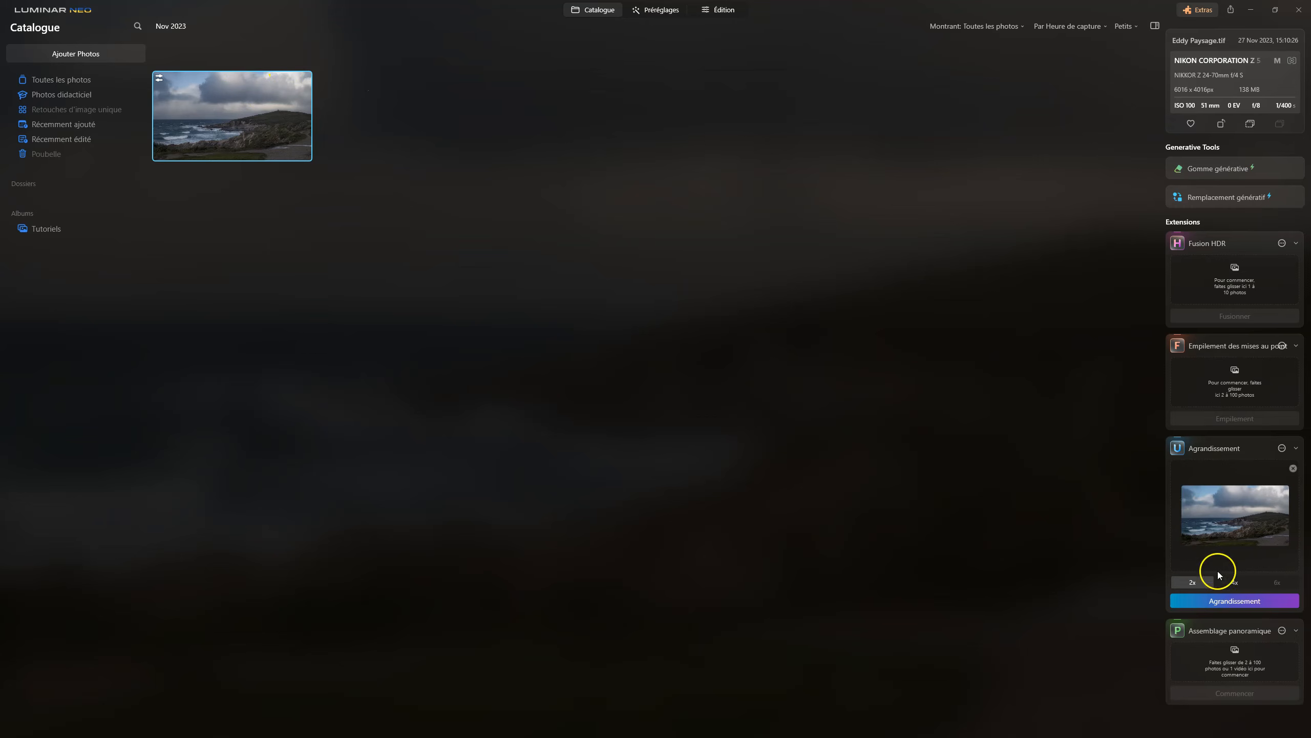
click(1252, 600)
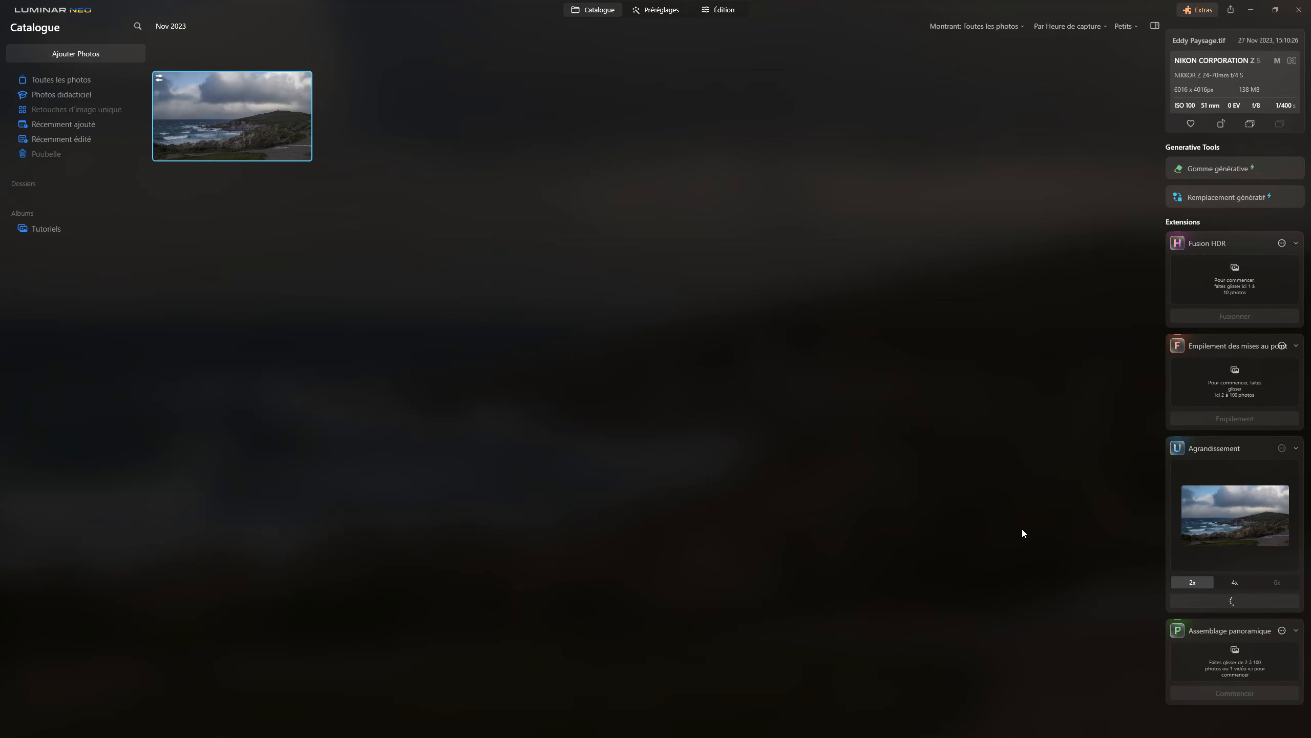
- Locate the upscaled photo's file in Explorer, view it full screen and close the viewer
click(241, 100)
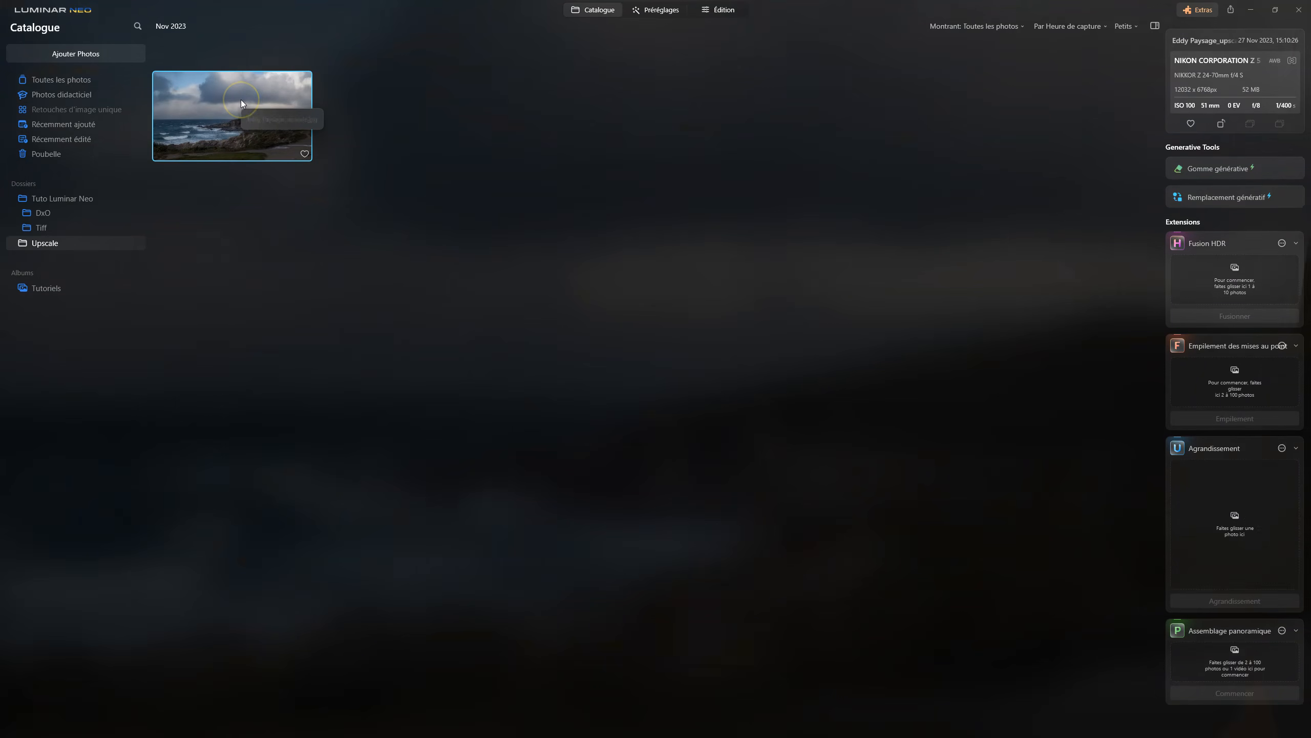
click(242, 104)
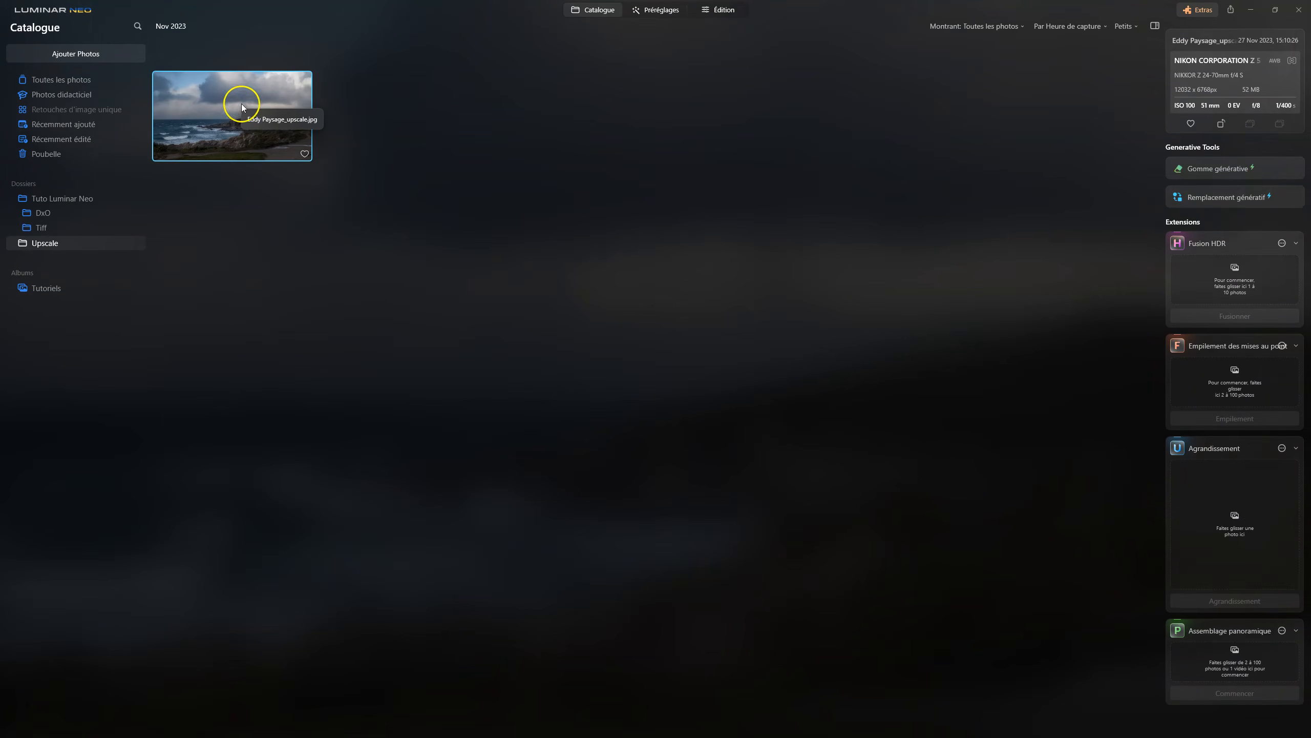
right_click(252, 112)
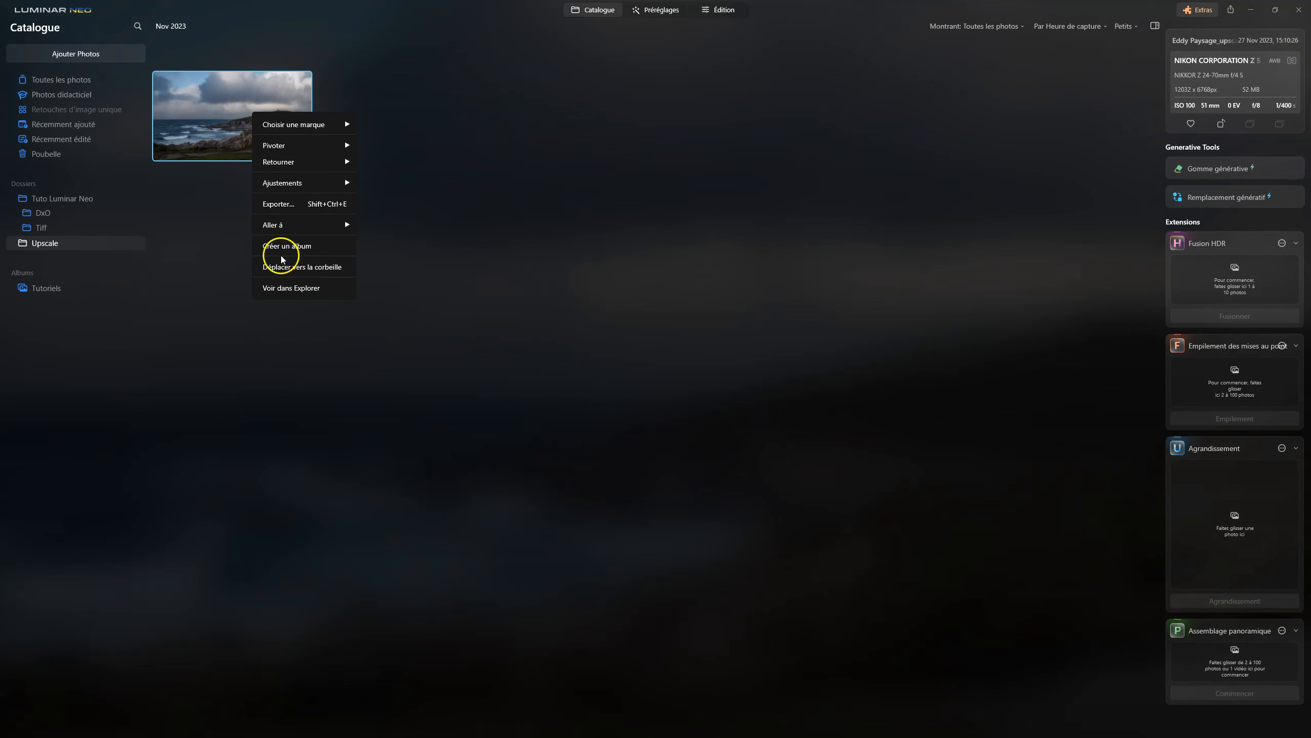
click(283, 289)
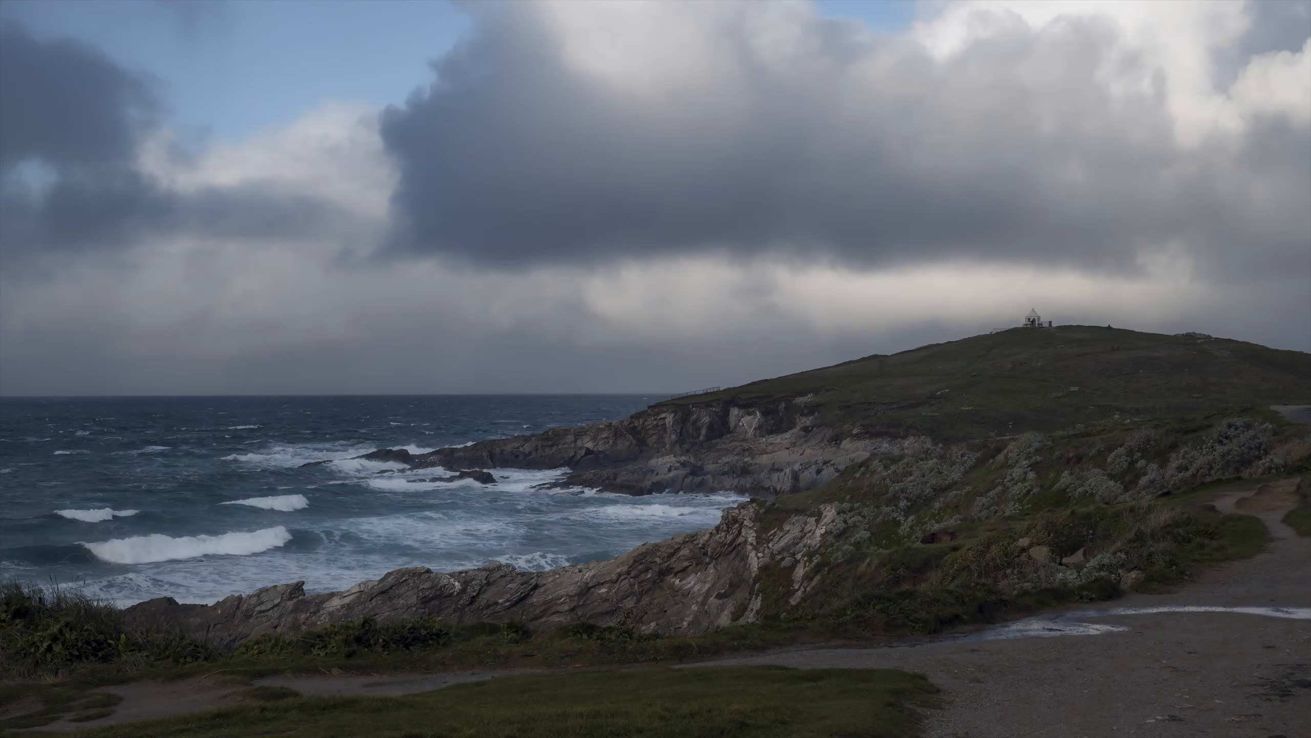
click(1299, 8)
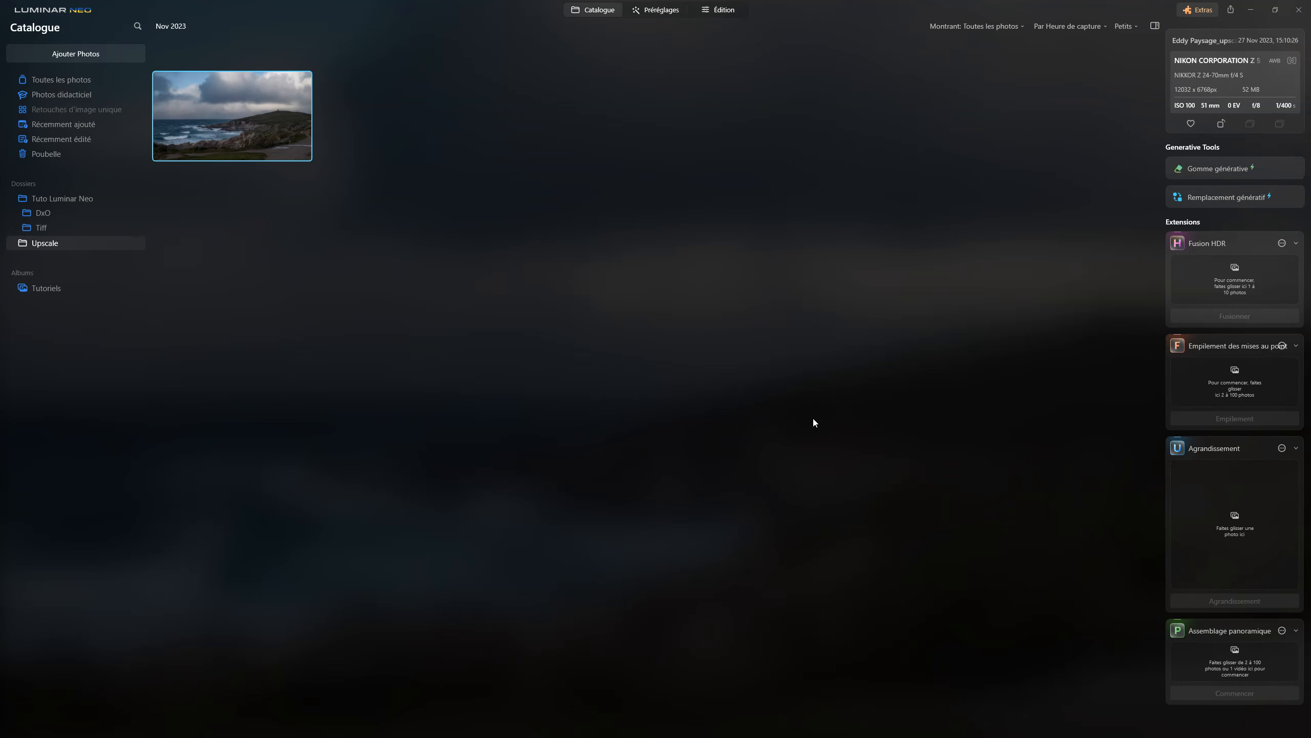